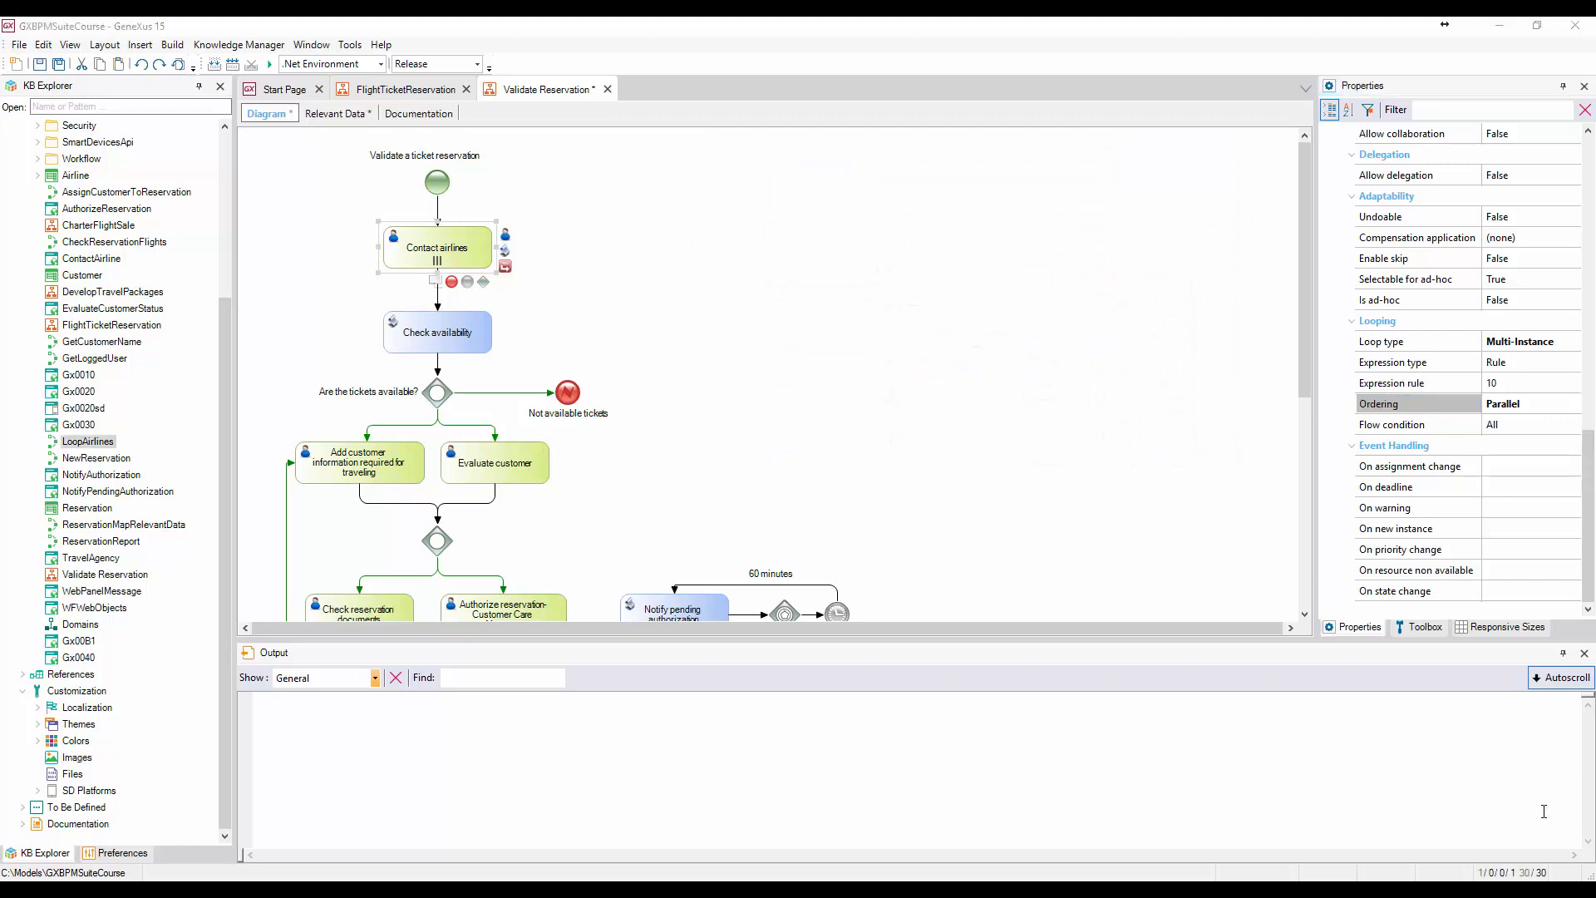
Set the Contact airlines task's loop expression type to Procedure and choose LoopAirlines as its expression procedure
left_click(1575, 366)
left_click(1573, 363)
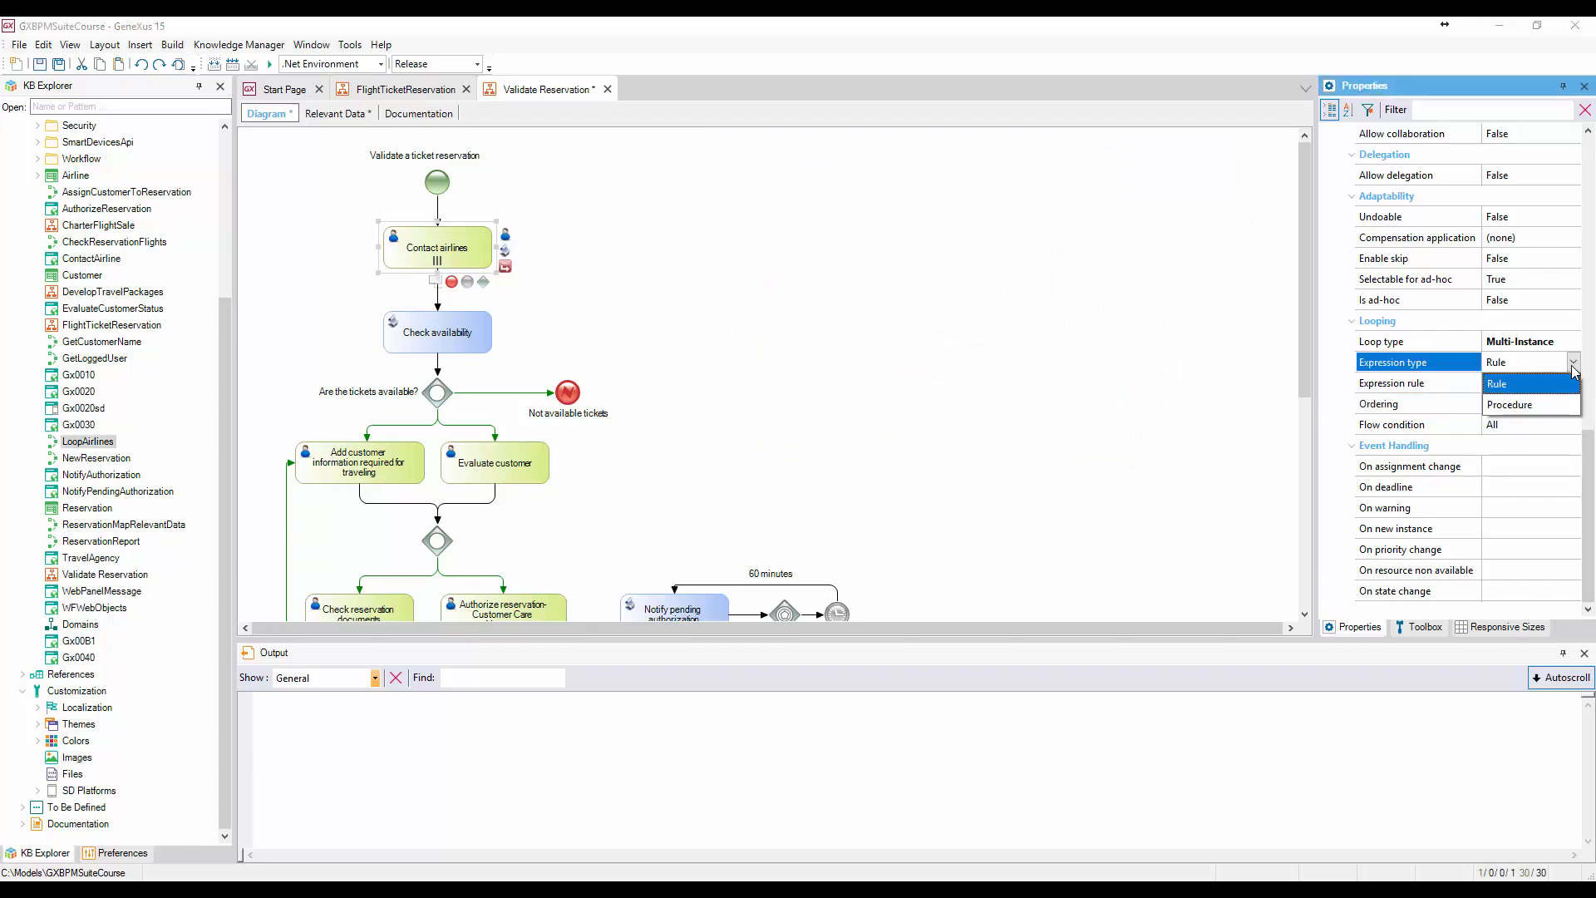
left_click(1523, 406)
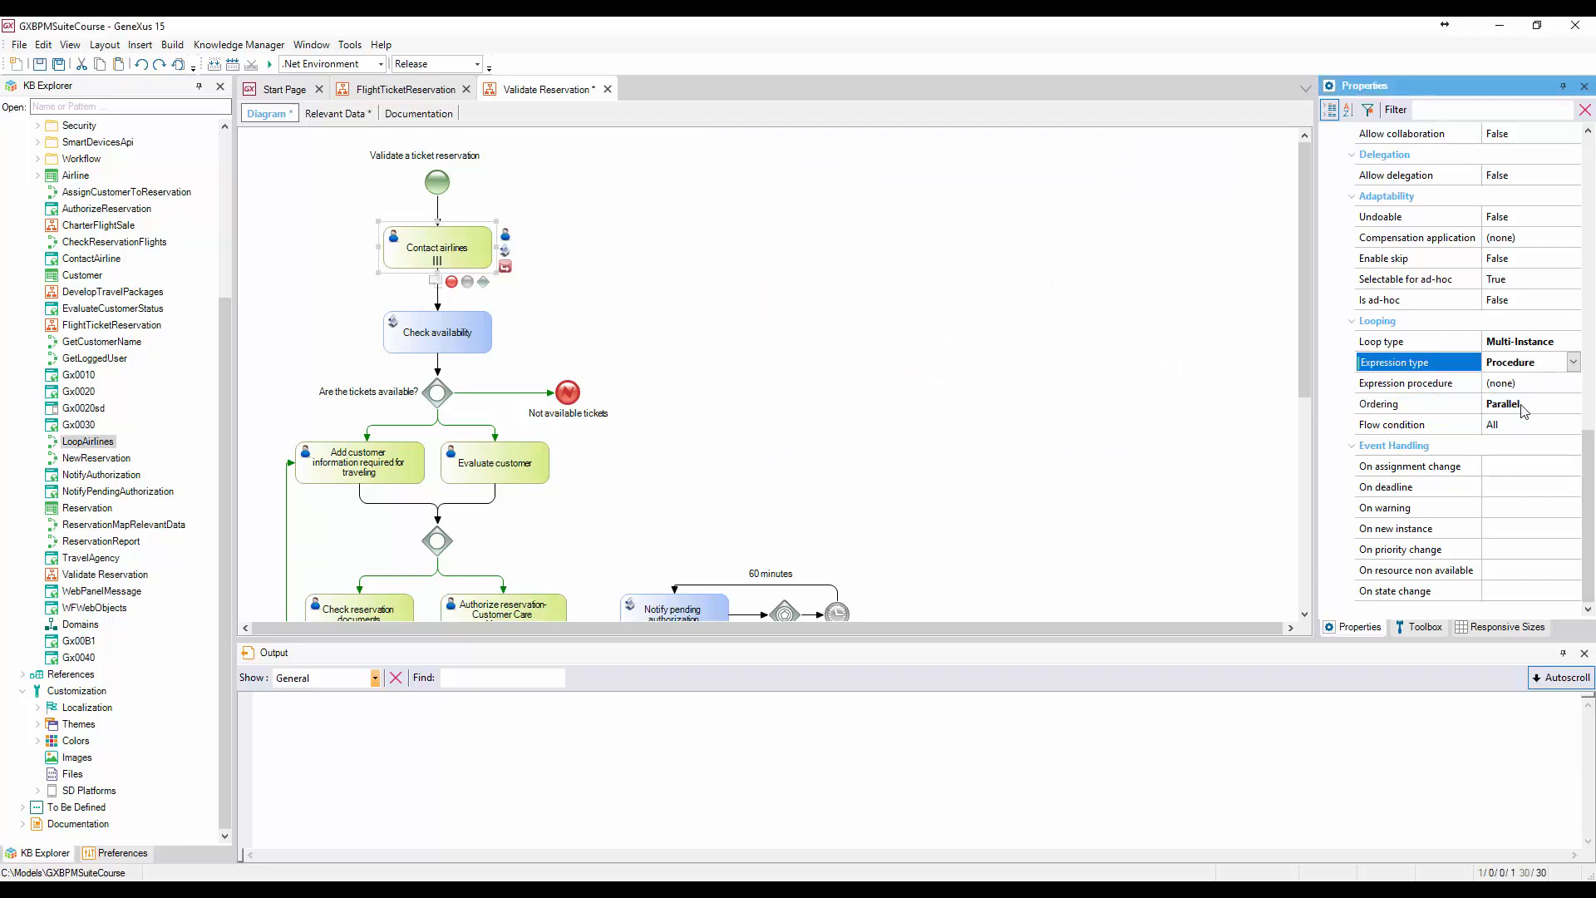
left_click(1568, 384)
left_click(1573, 384)
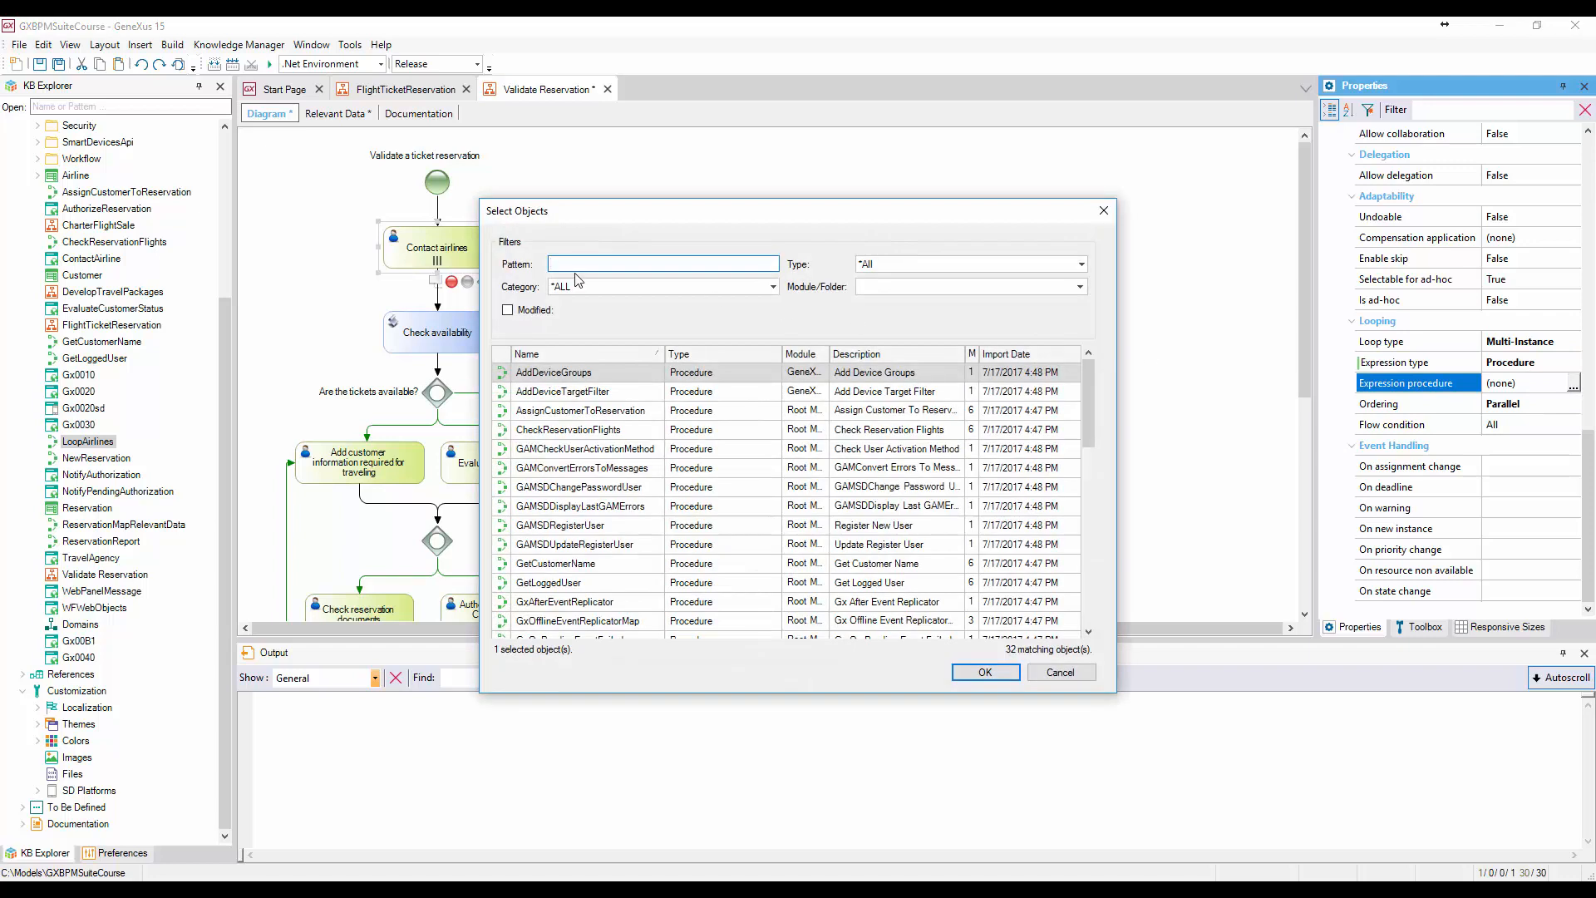
scroll(539, 552, "down", 3)
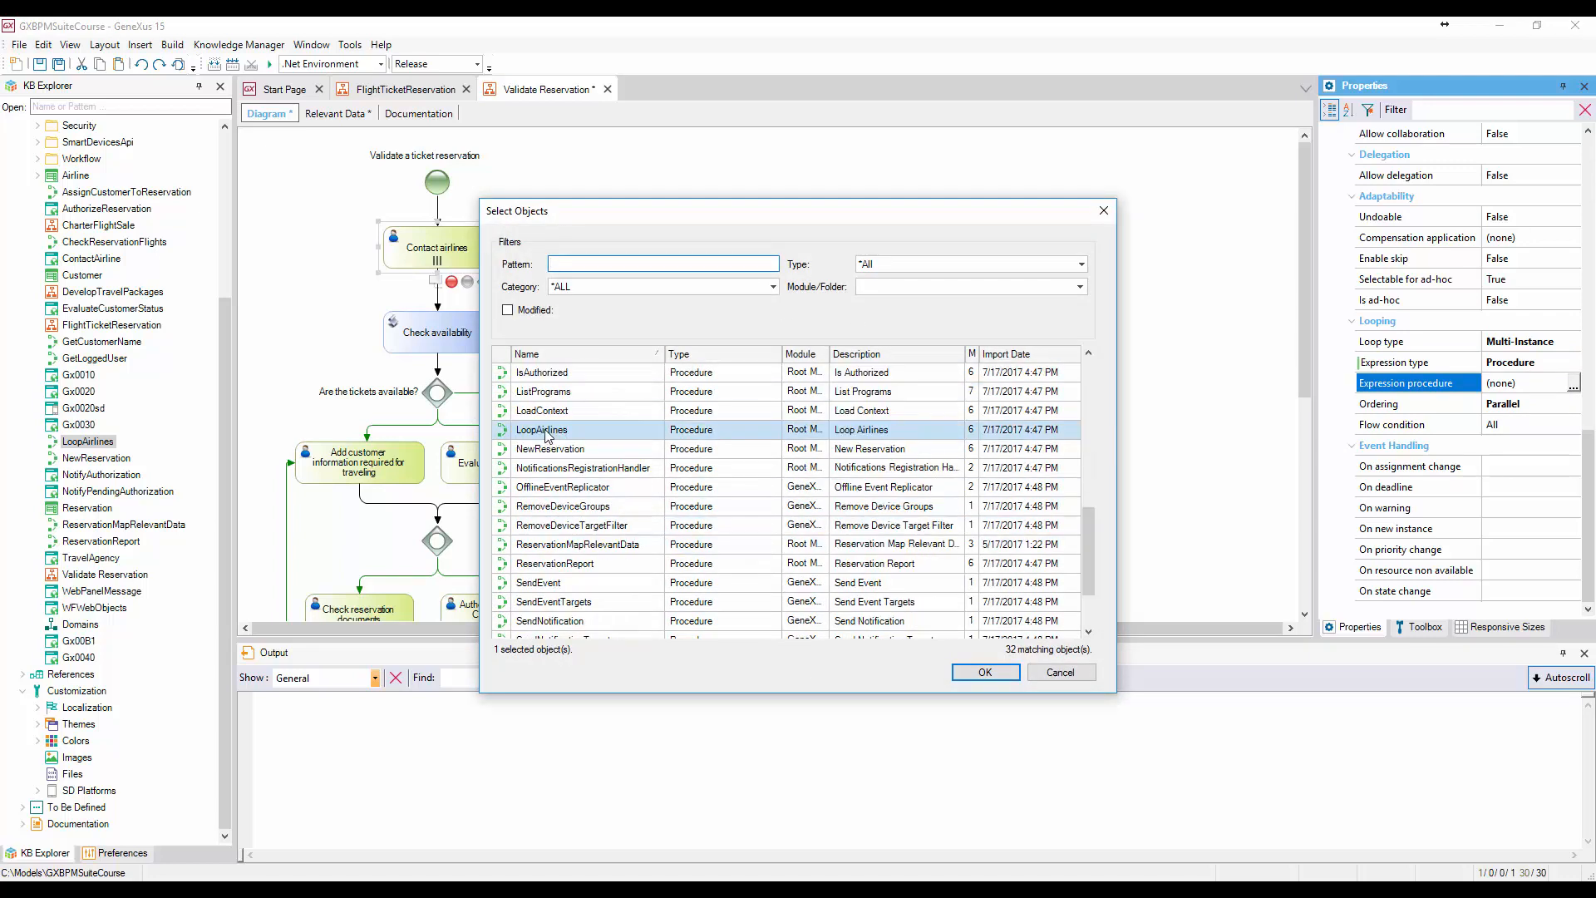
left_click(549, 429)
left_click(981, 673)
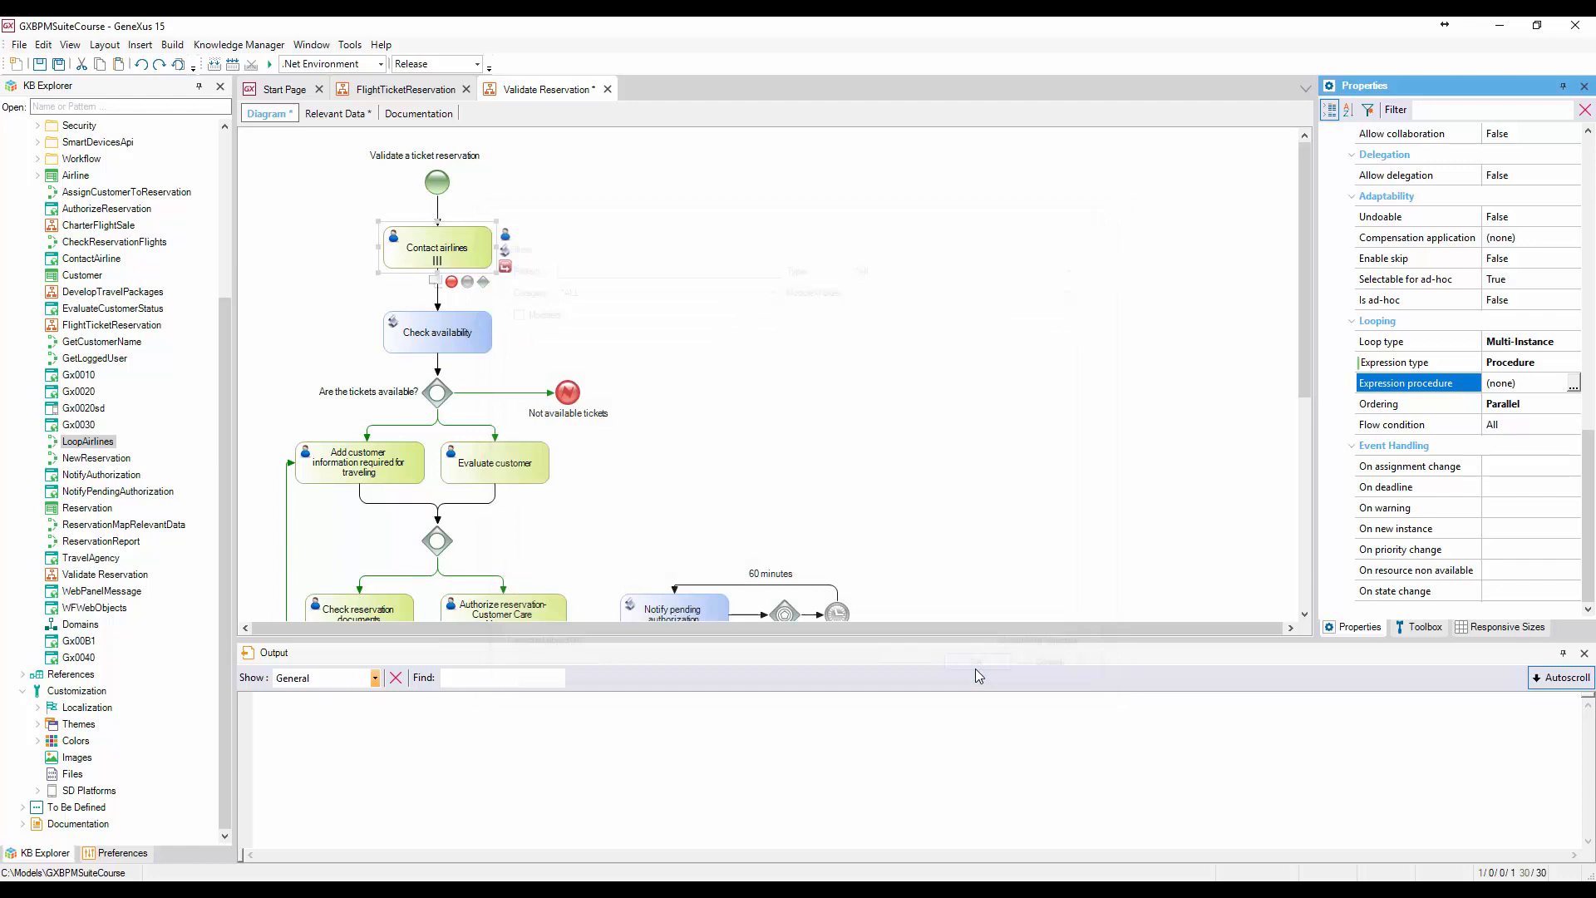
Review the LoopAirlines source and parameter rule together with the Airlines relevant data of the Validate Reservation process
double_click(90, 441)
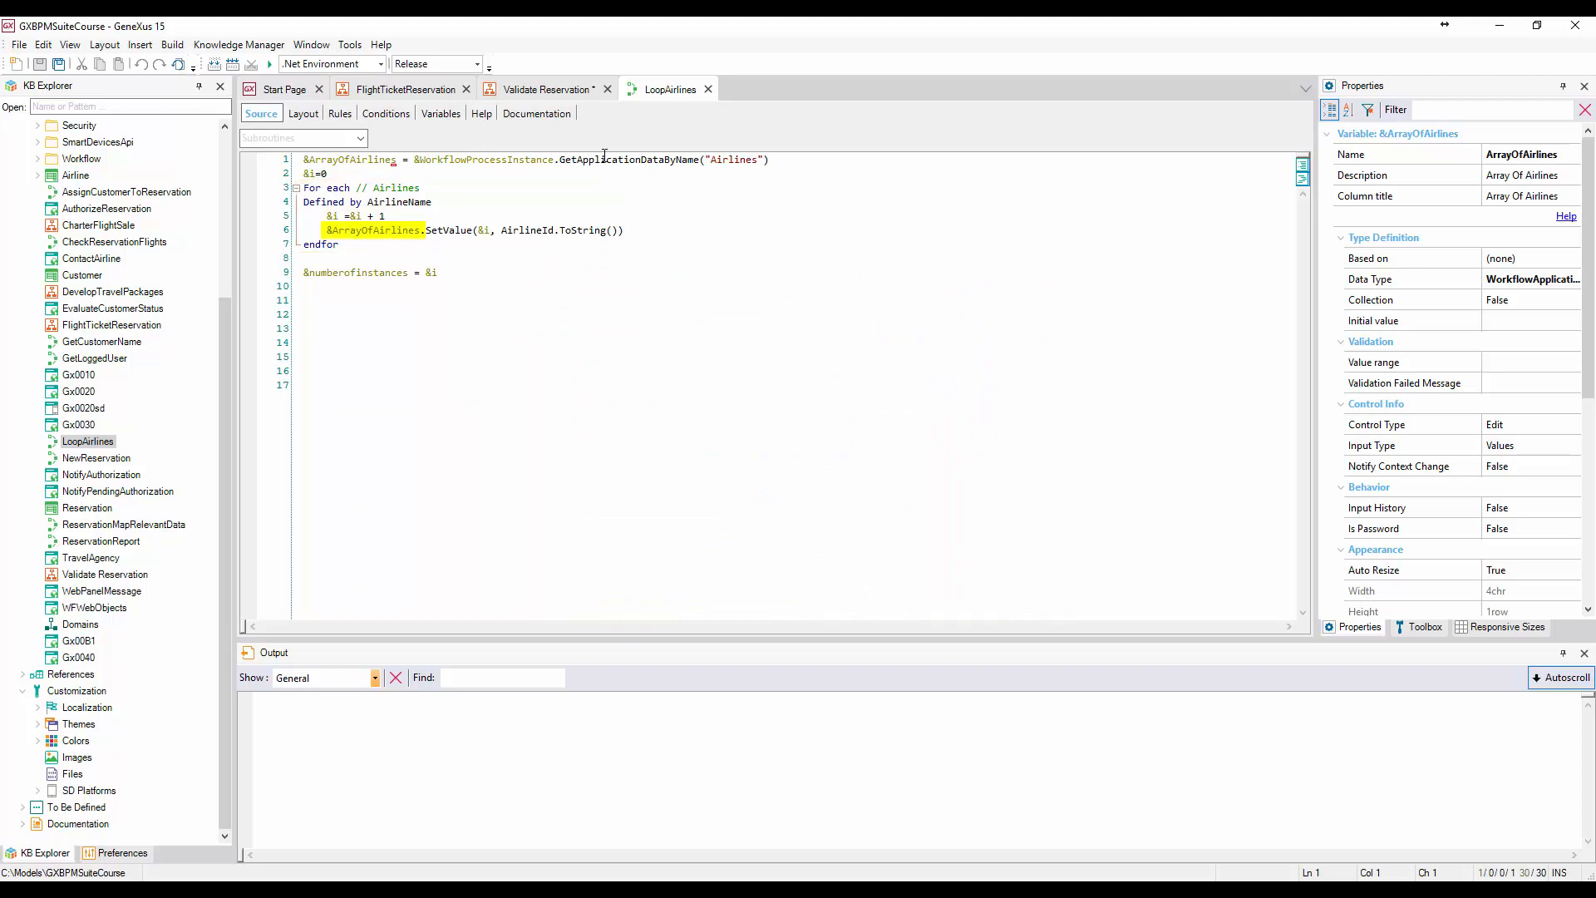
left_click(549, 89)
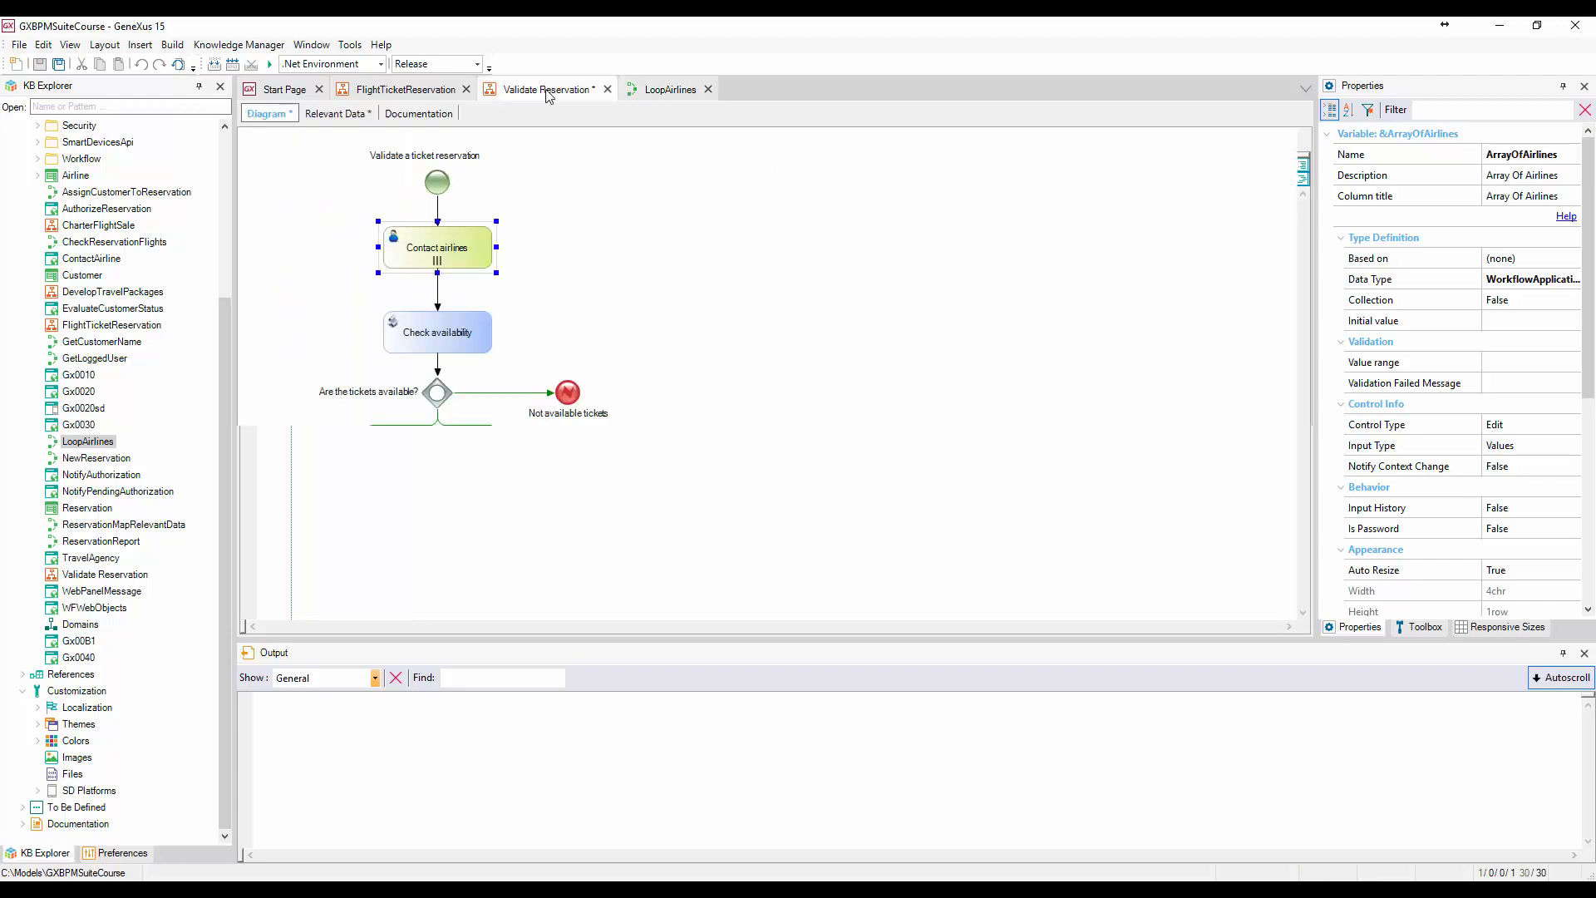
left_click(330, 116)
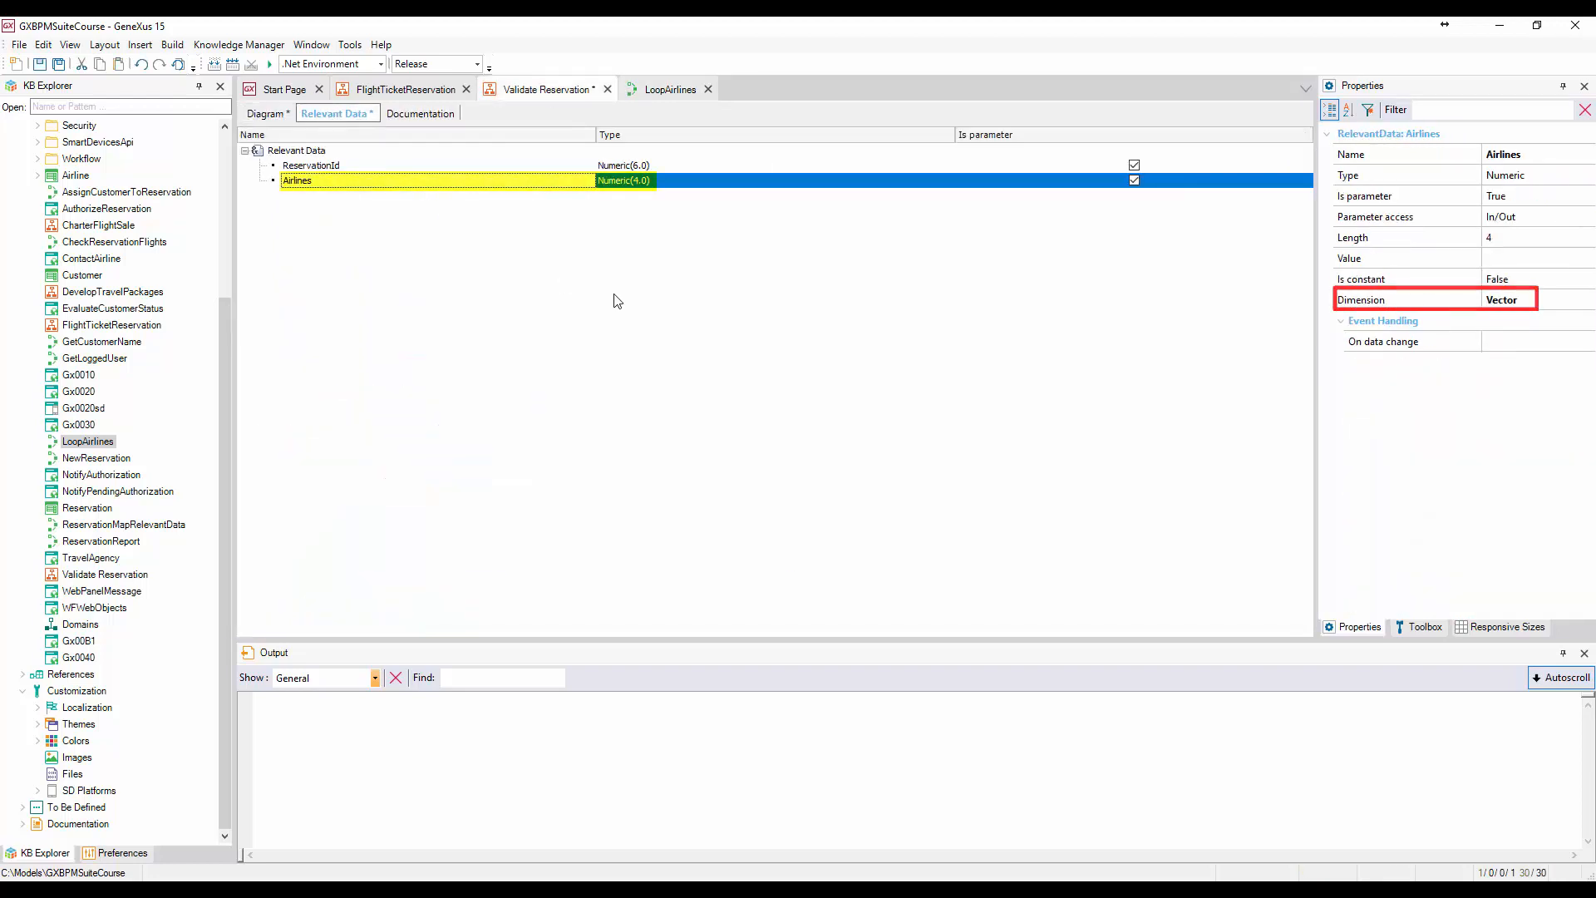
left_click(665, 90)
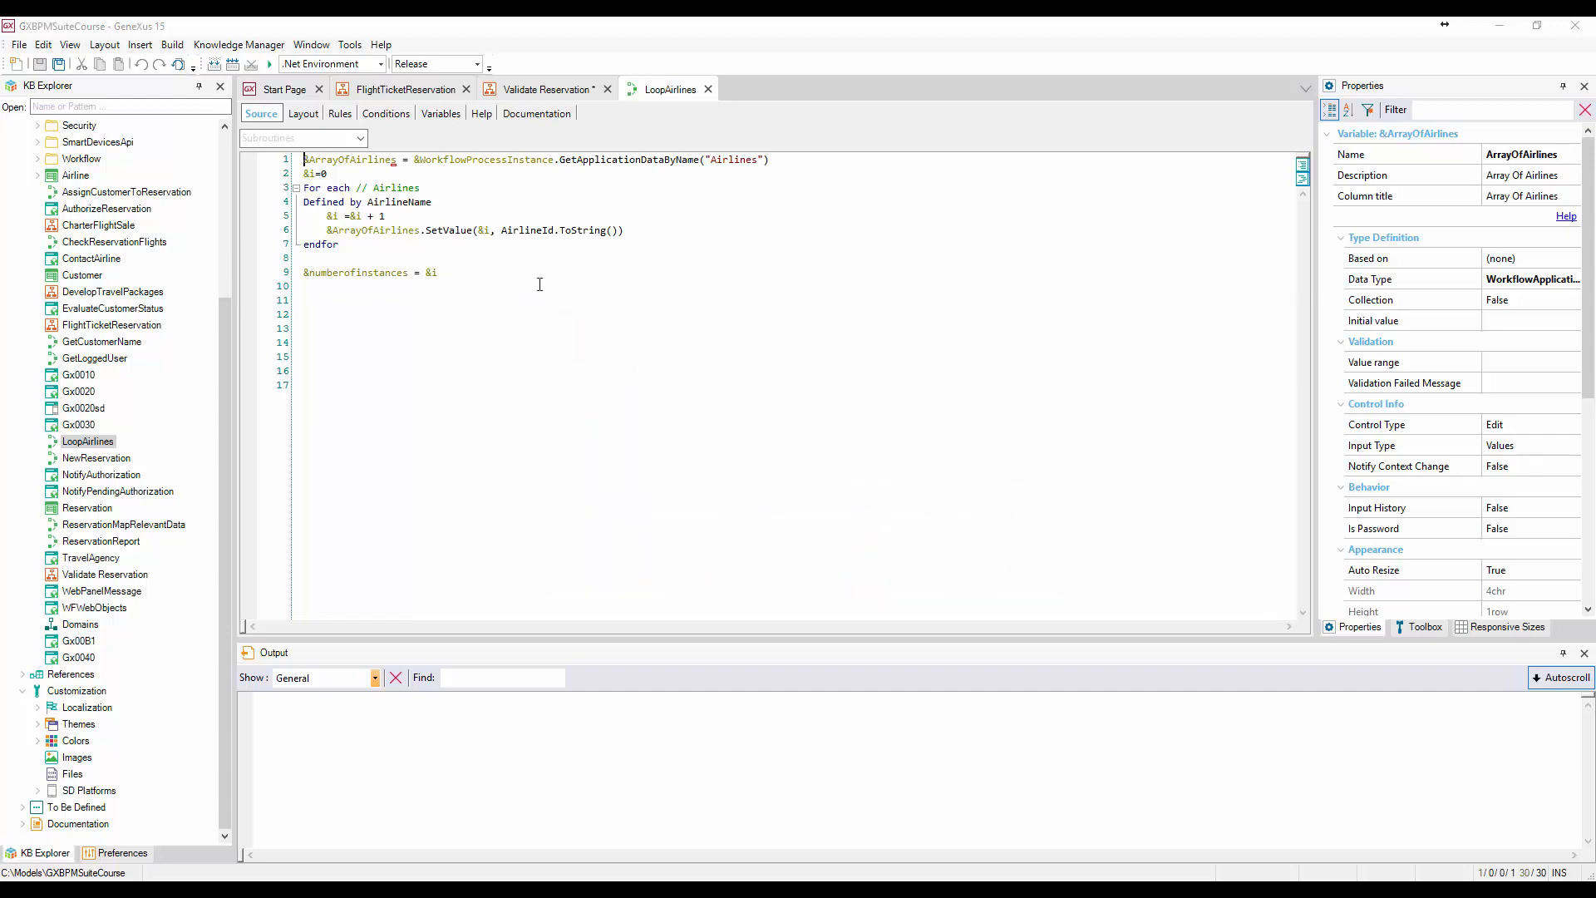
left_click(347, 115)
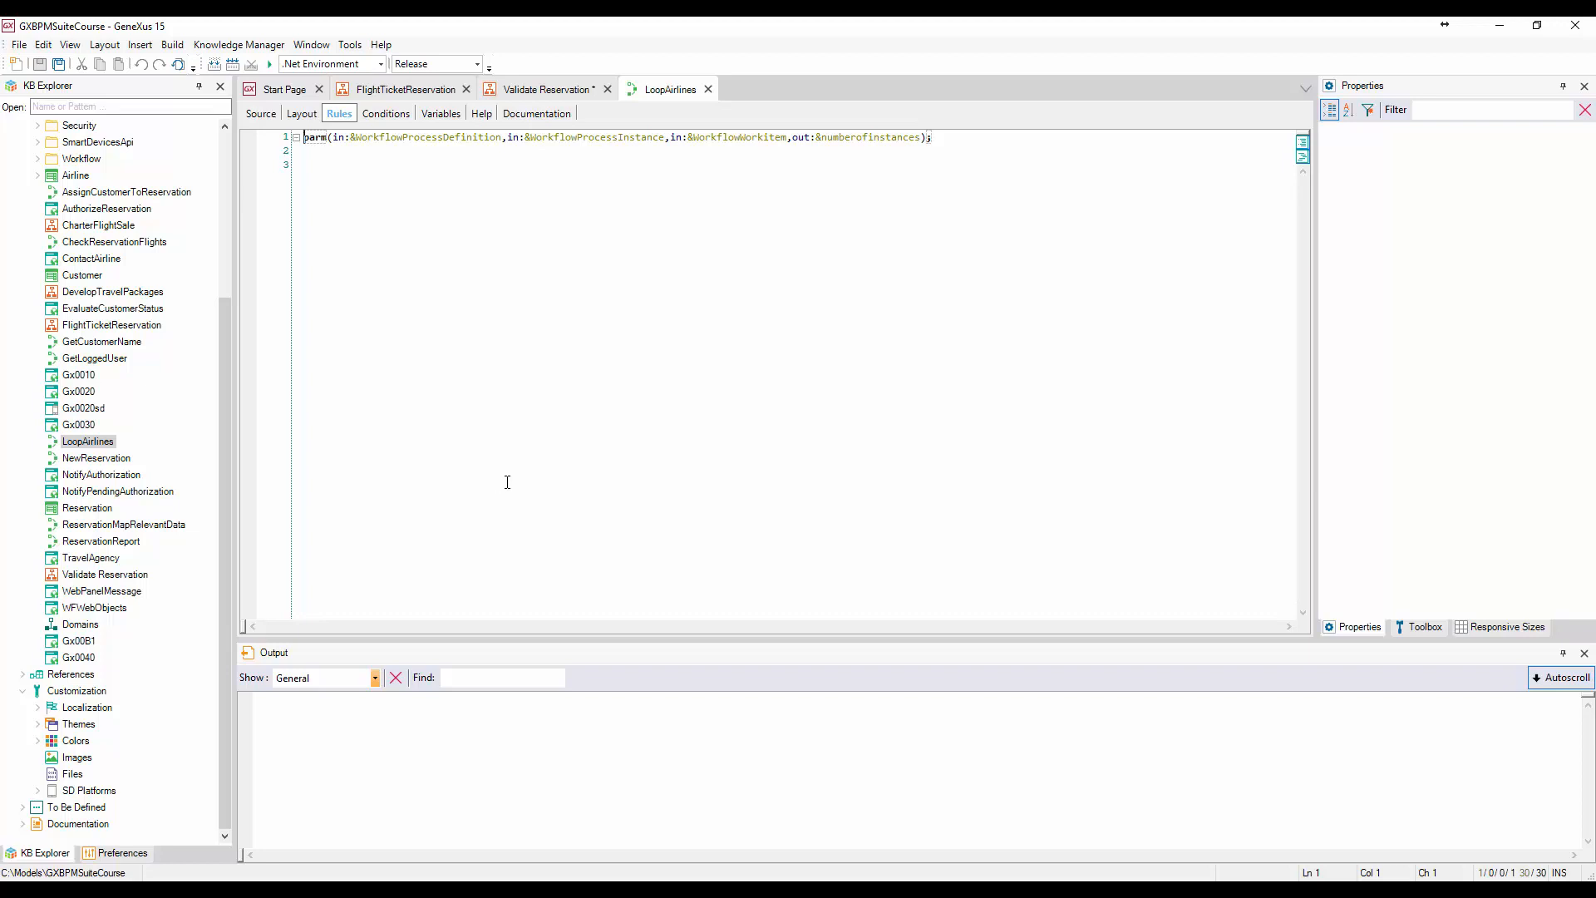
Choose the ContactAirline web panel as the application of the Contact airlines task in the Validate Reservation diagram
left_click(549, 89)
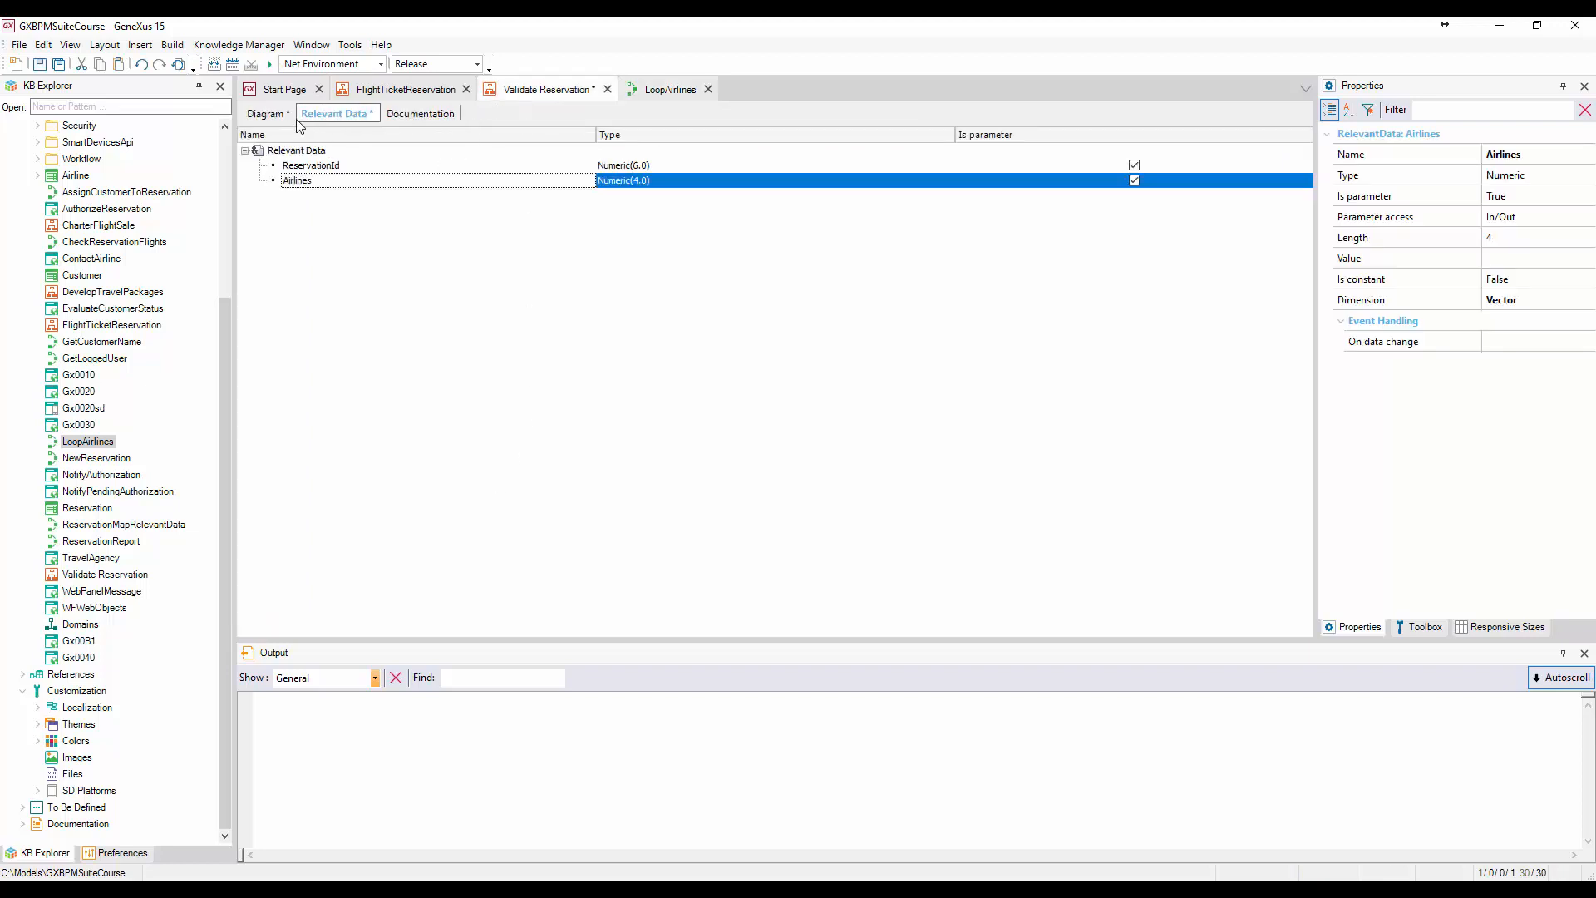
left_click(268, 114)
left_click_drag(1588, 221, 1593, 509)
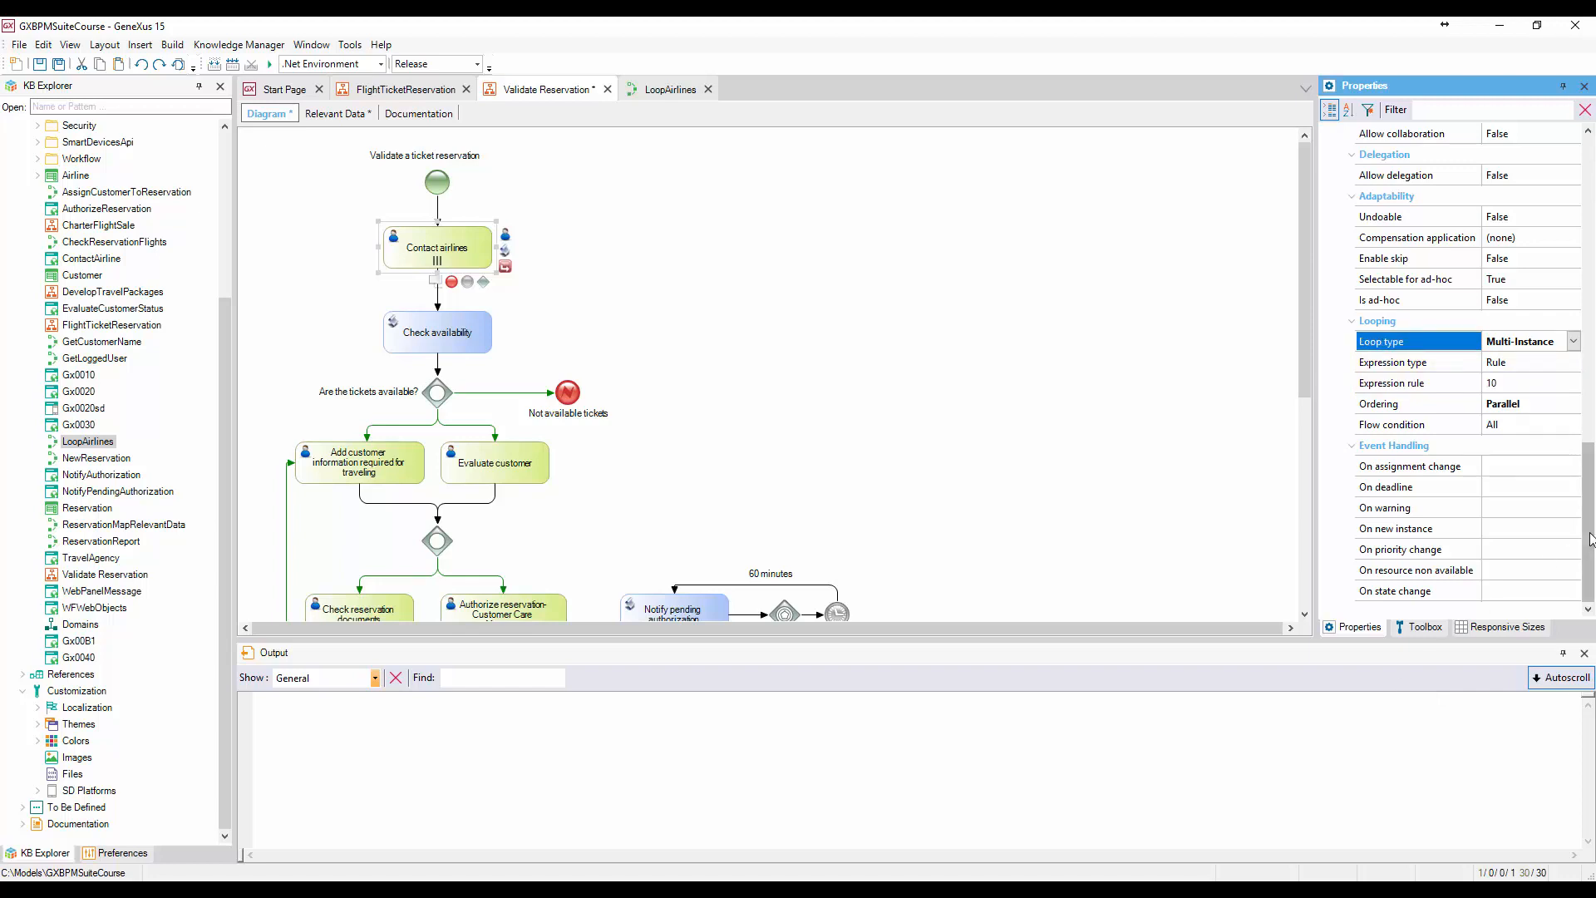
left_click_drag(1587, 515, 1593, 208)
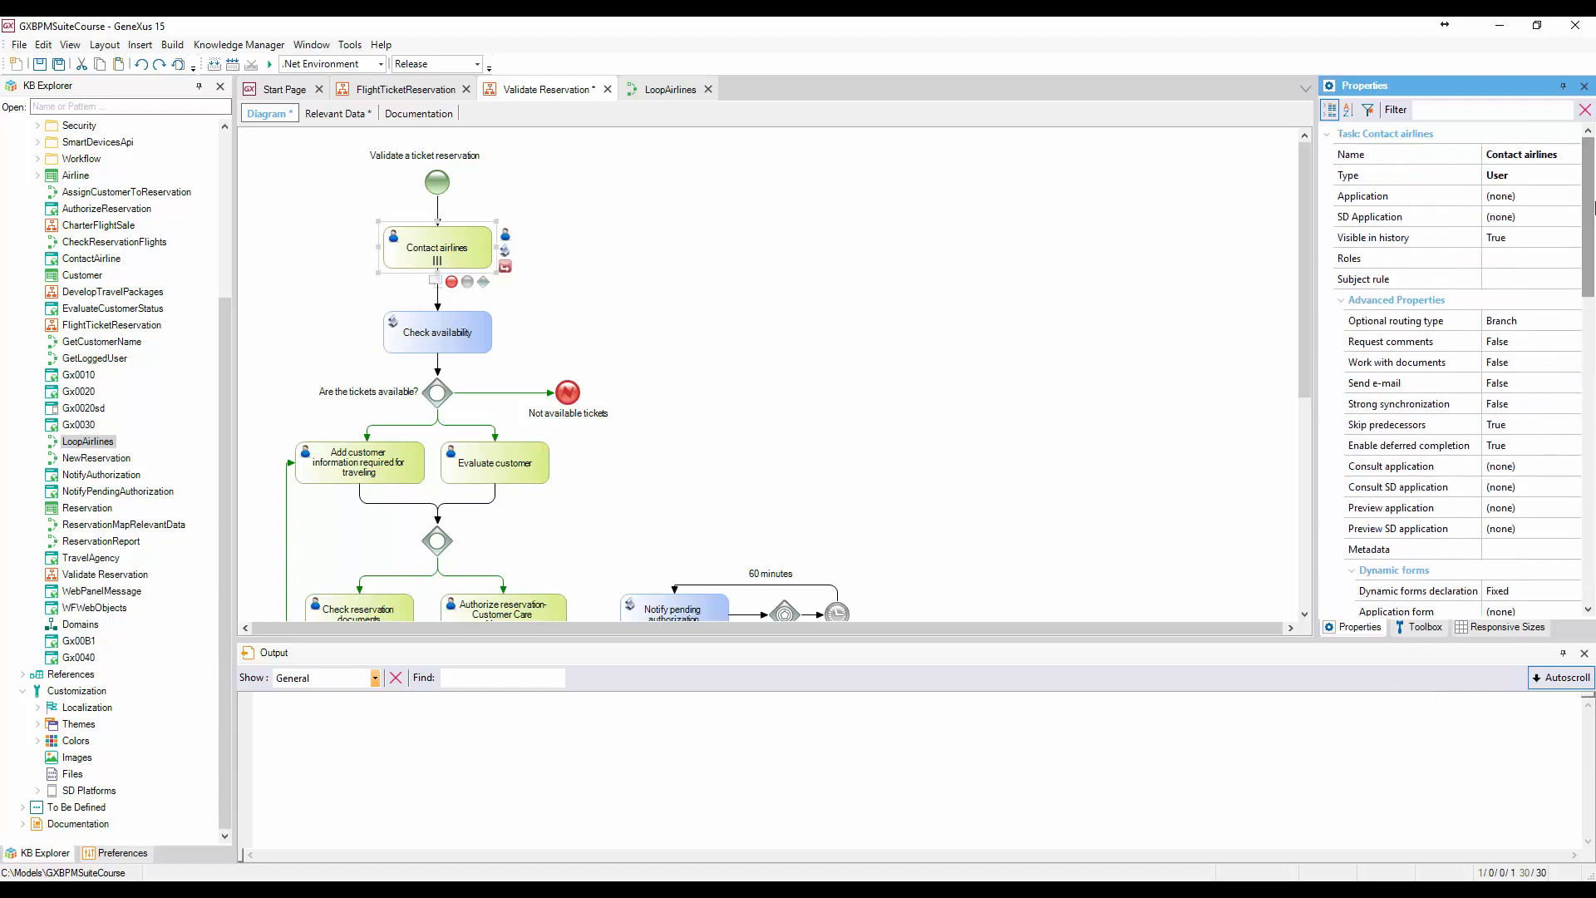
left_click(1574, 198)
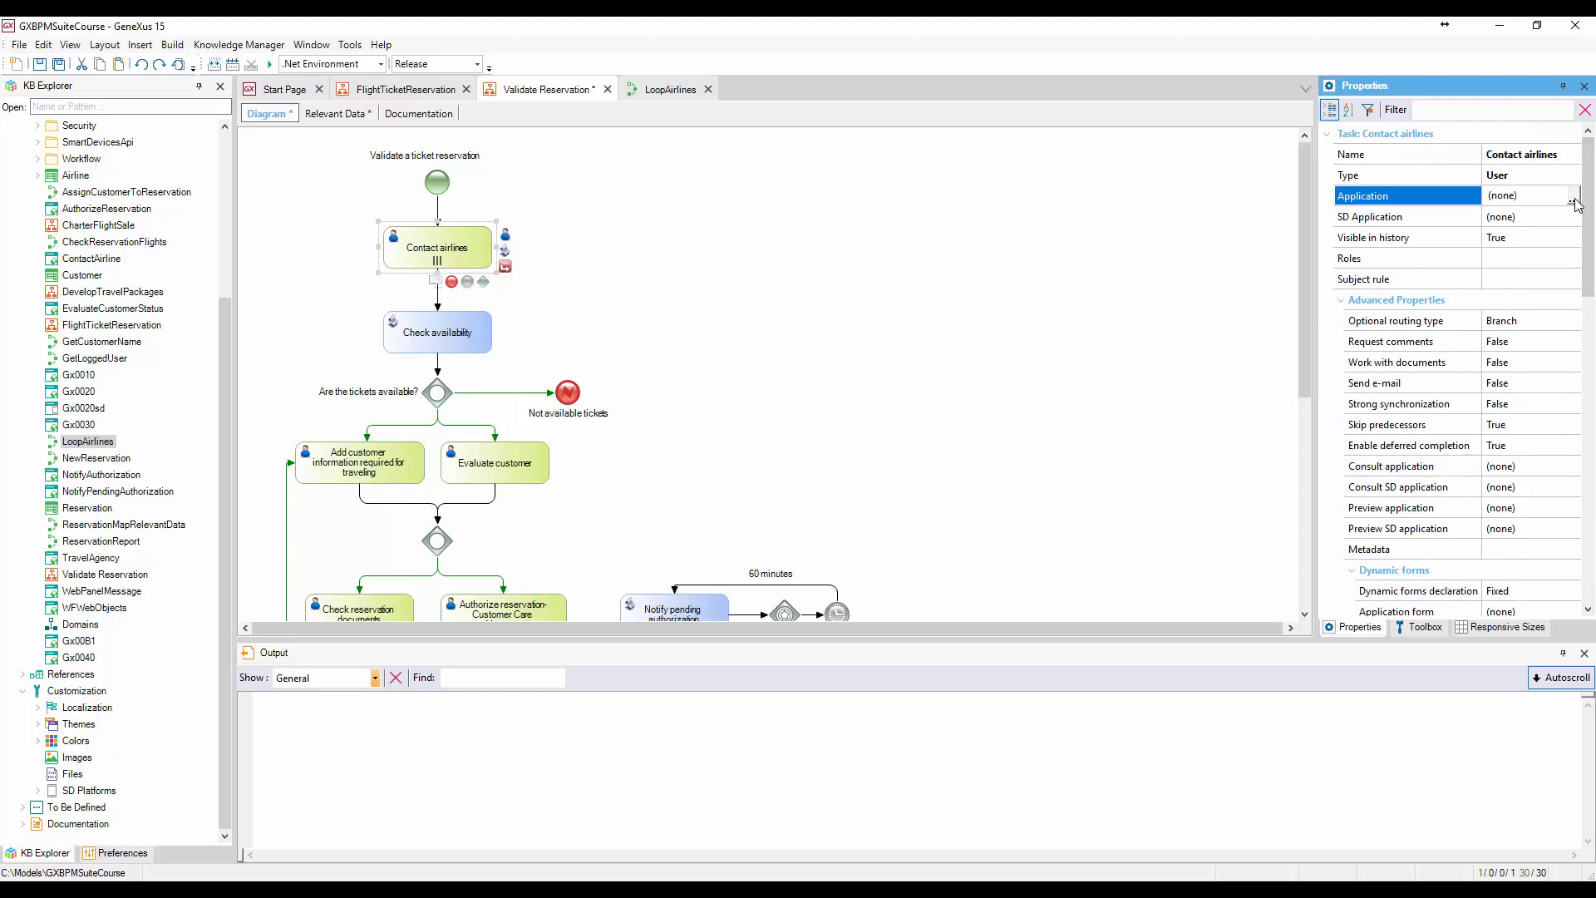
left_click(1574, 199)
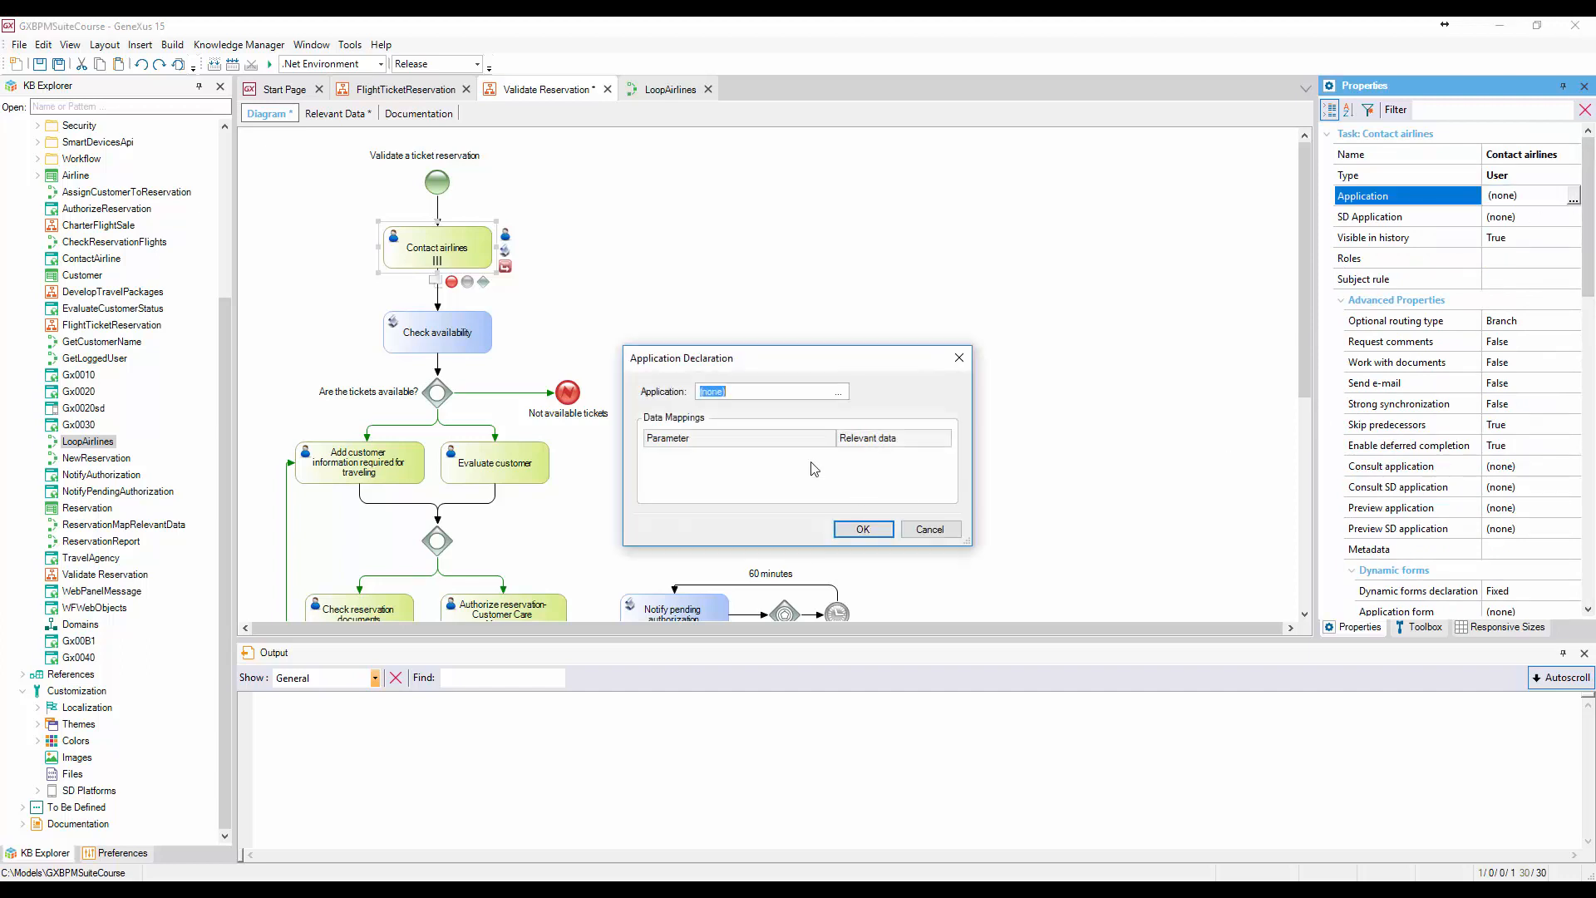
left_click(842, 391)
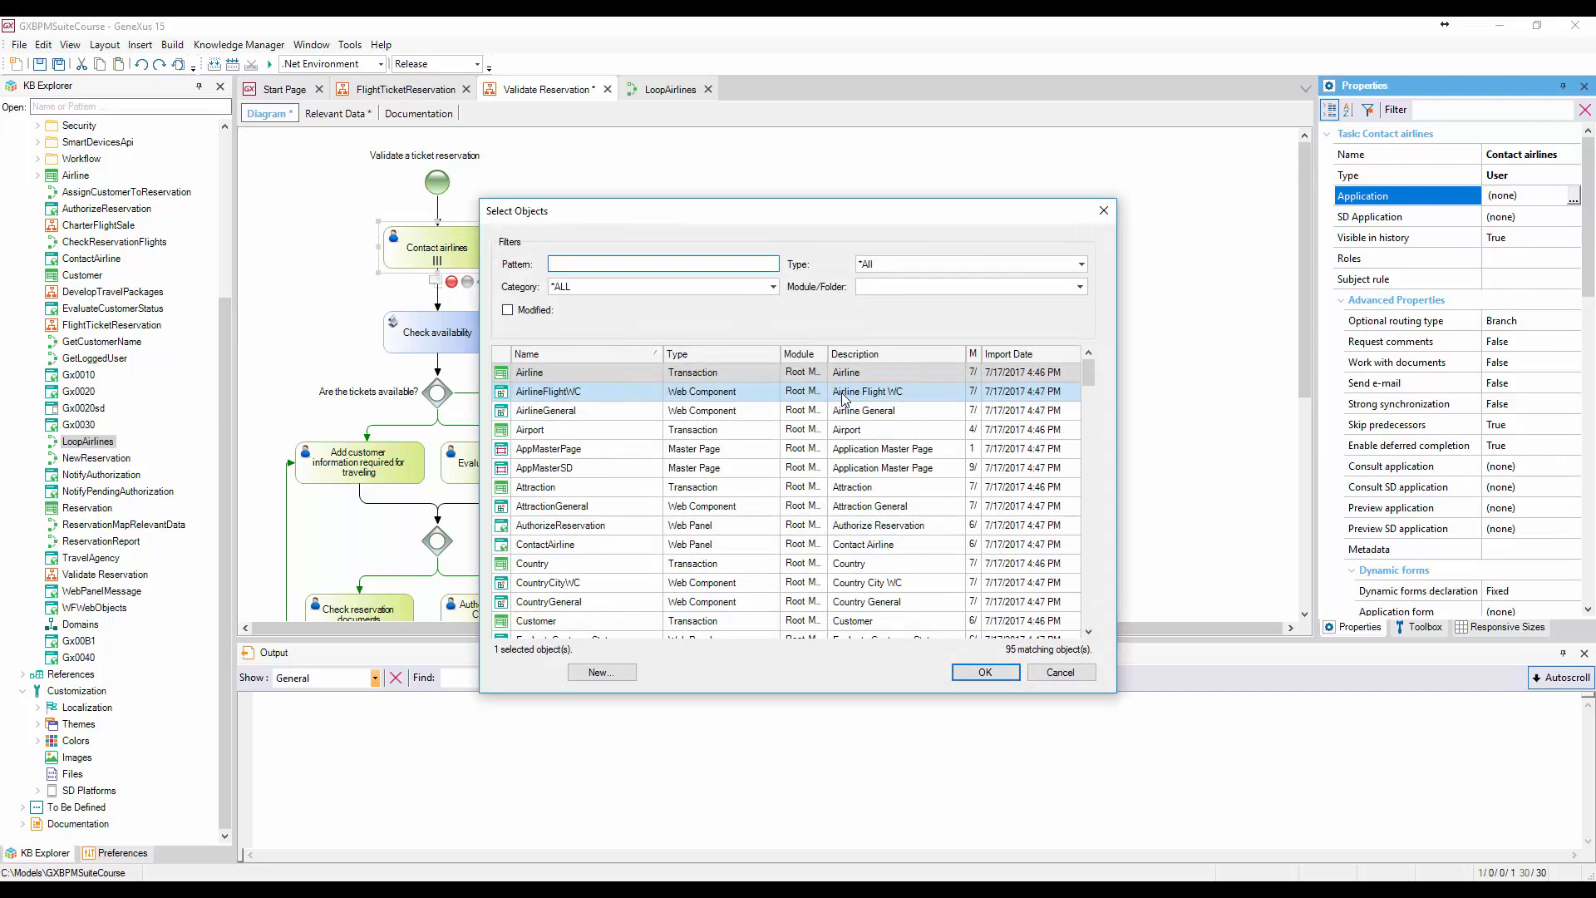
type("con")
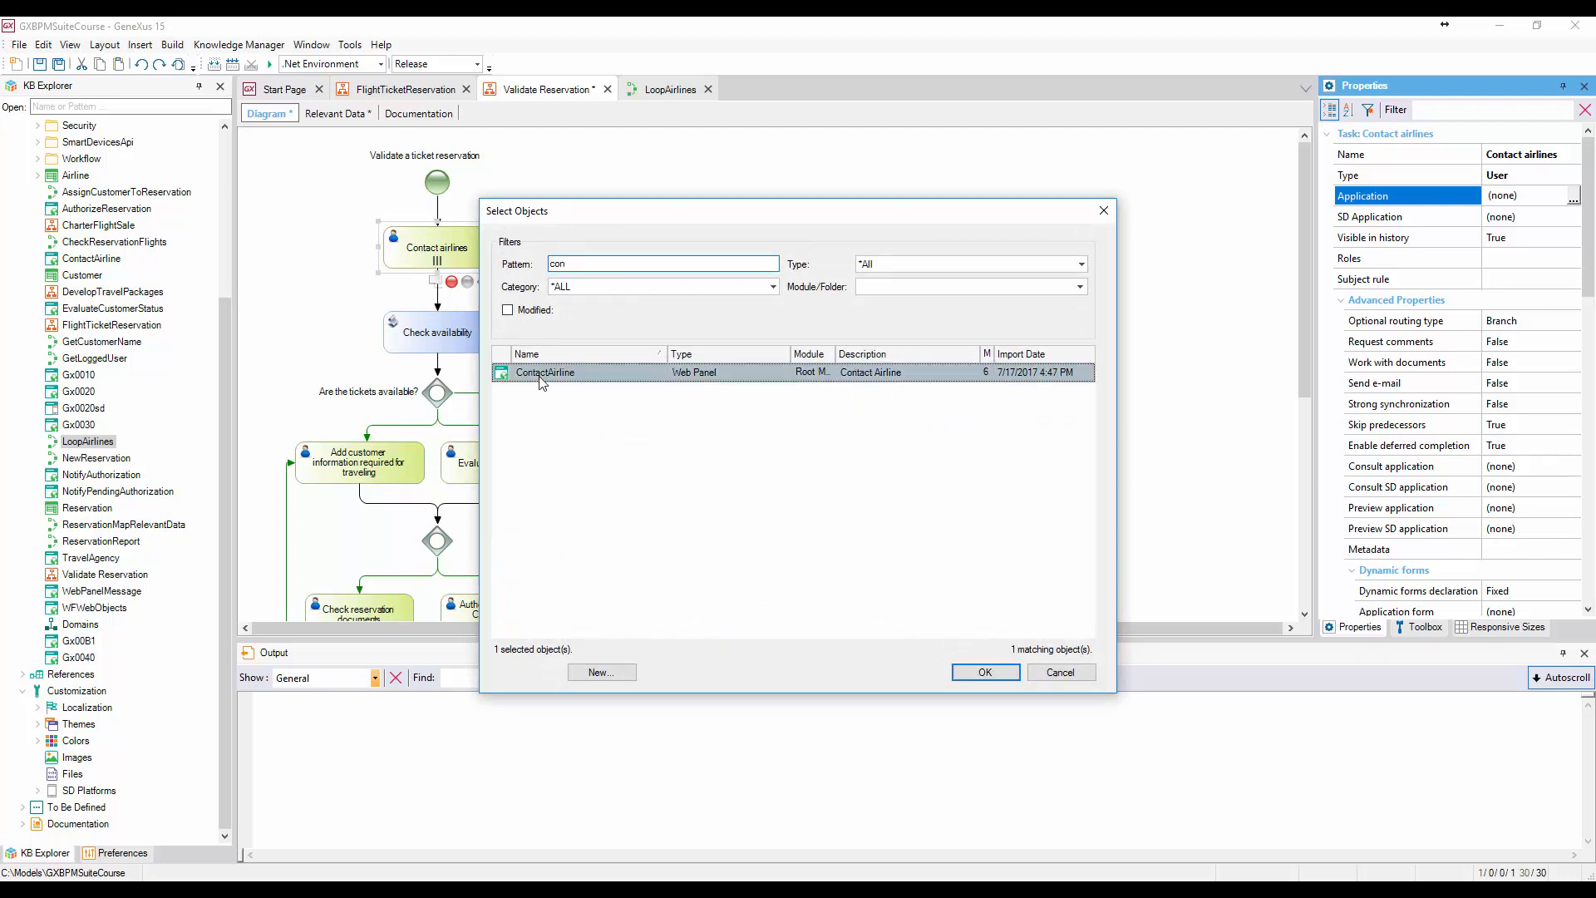
double_click(541, 373)
Map the application's ReservationId parameter to the ReservationId relevant data and accept the declaration
left_click(927, 455)
left_click(944, 454)
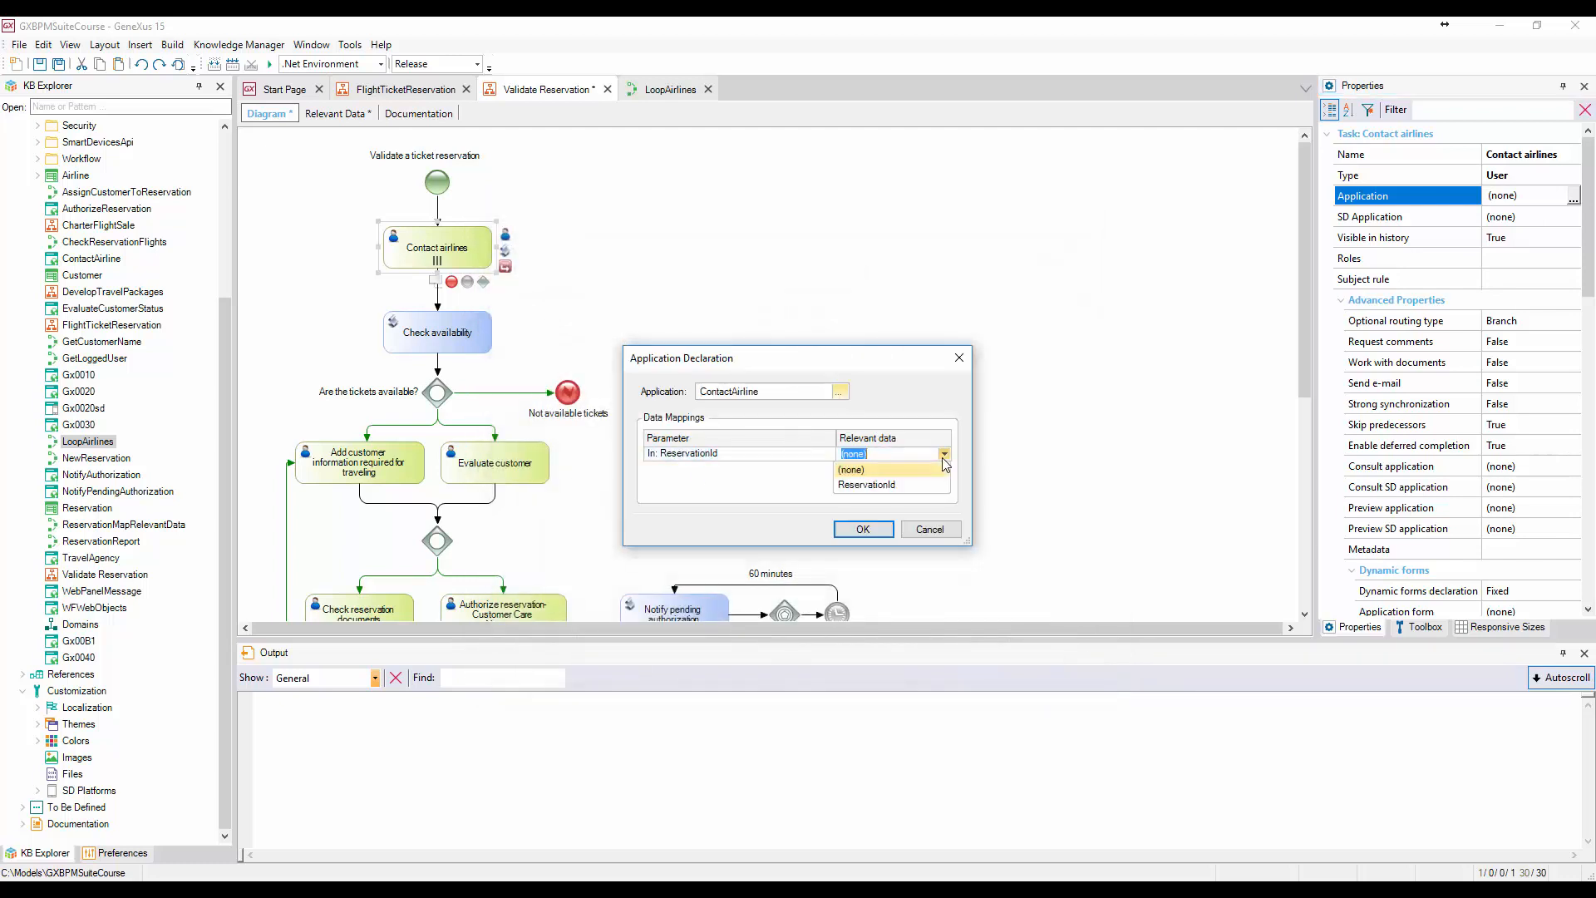
left_click(906, 484)
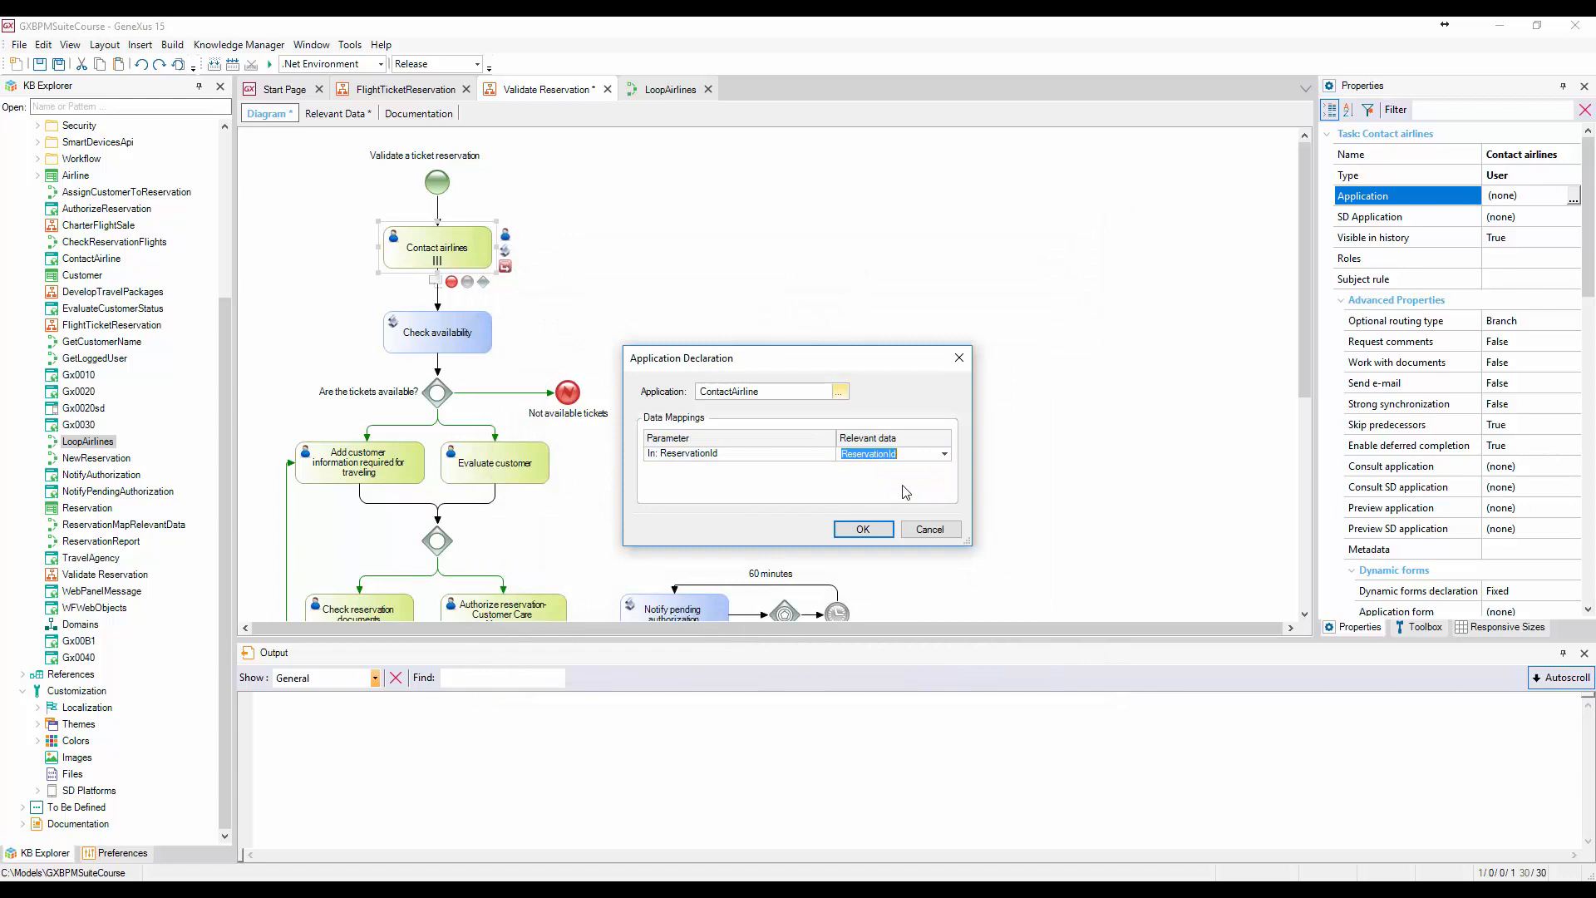
left_click(863, 530)
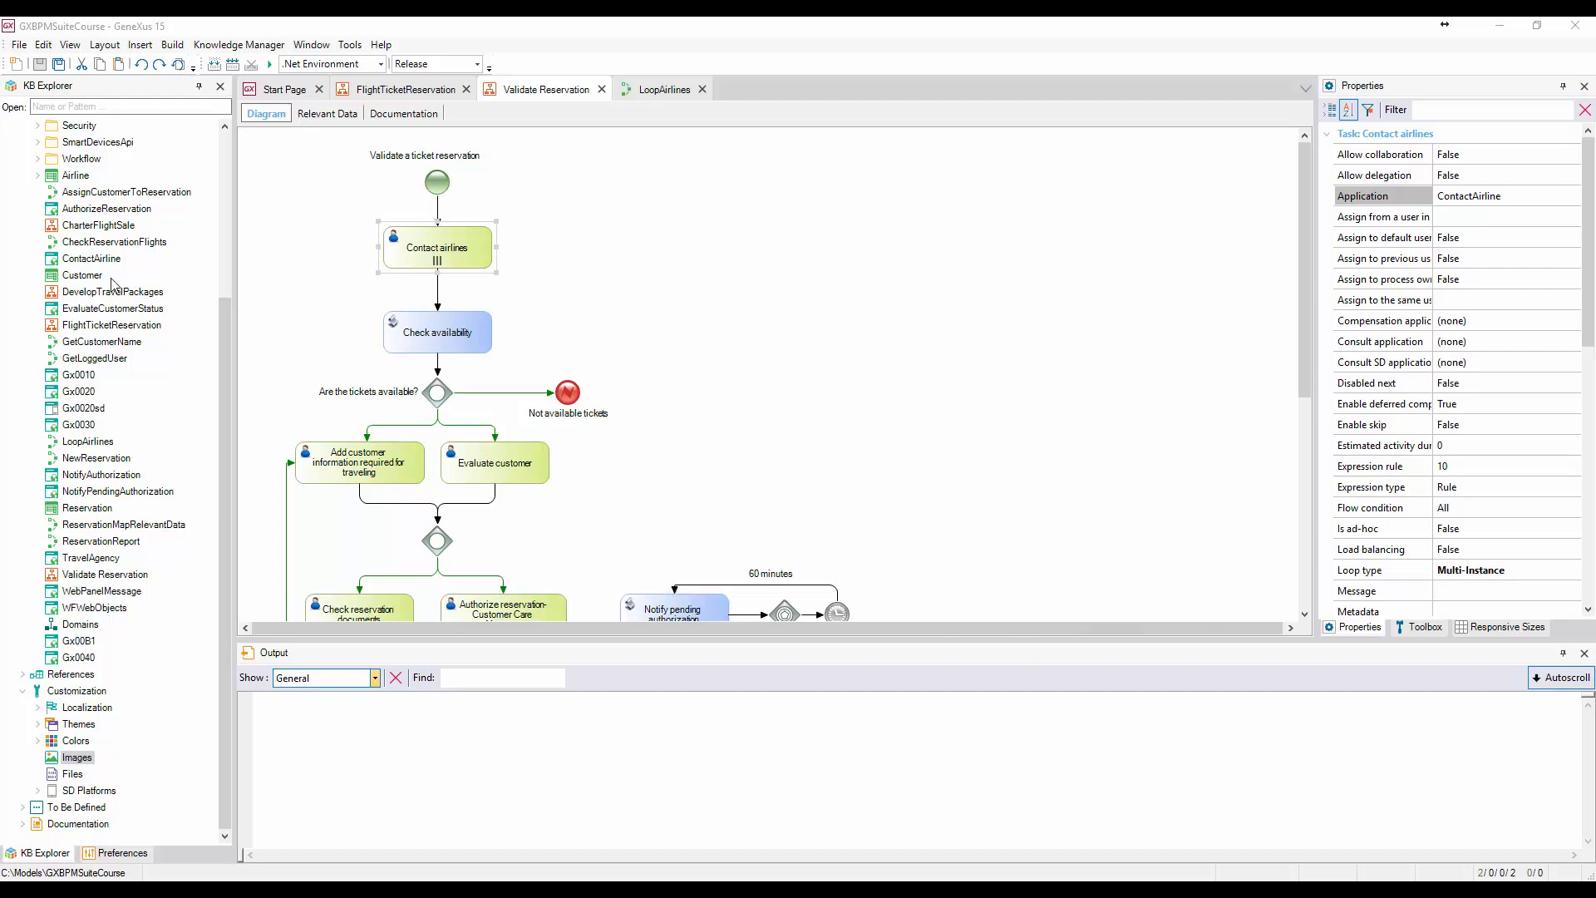
Open the ContactAirline web panel and examine its form down to the available flights grid
double_click(92, 258)
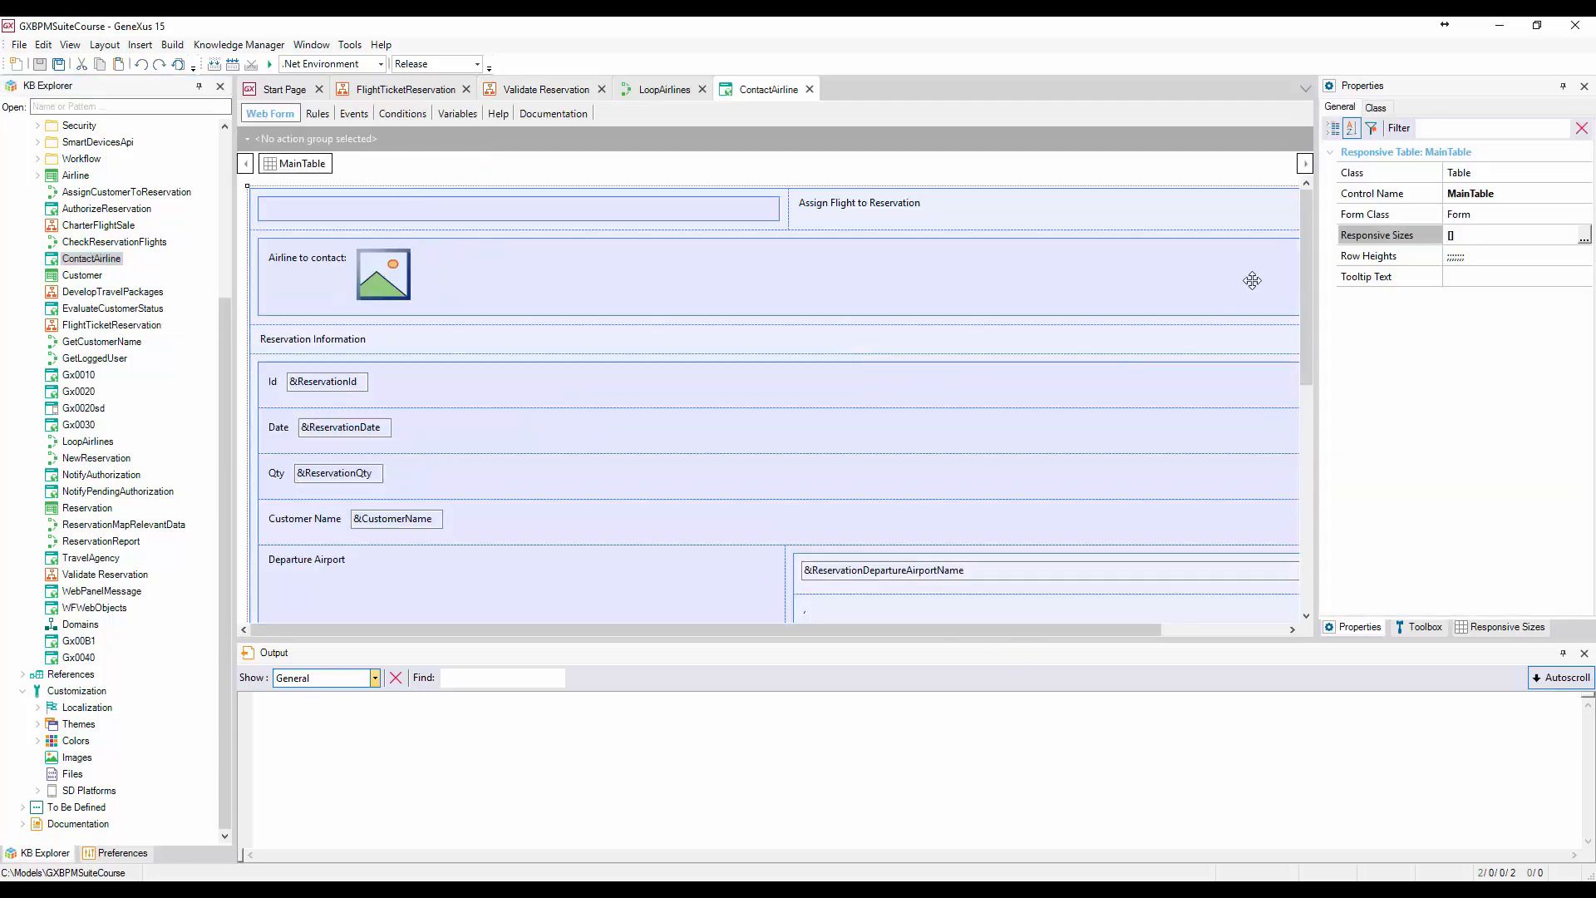
scroll(1309, 383, "down", 2)
left_click_drag(1308, 383, 1325, 581)
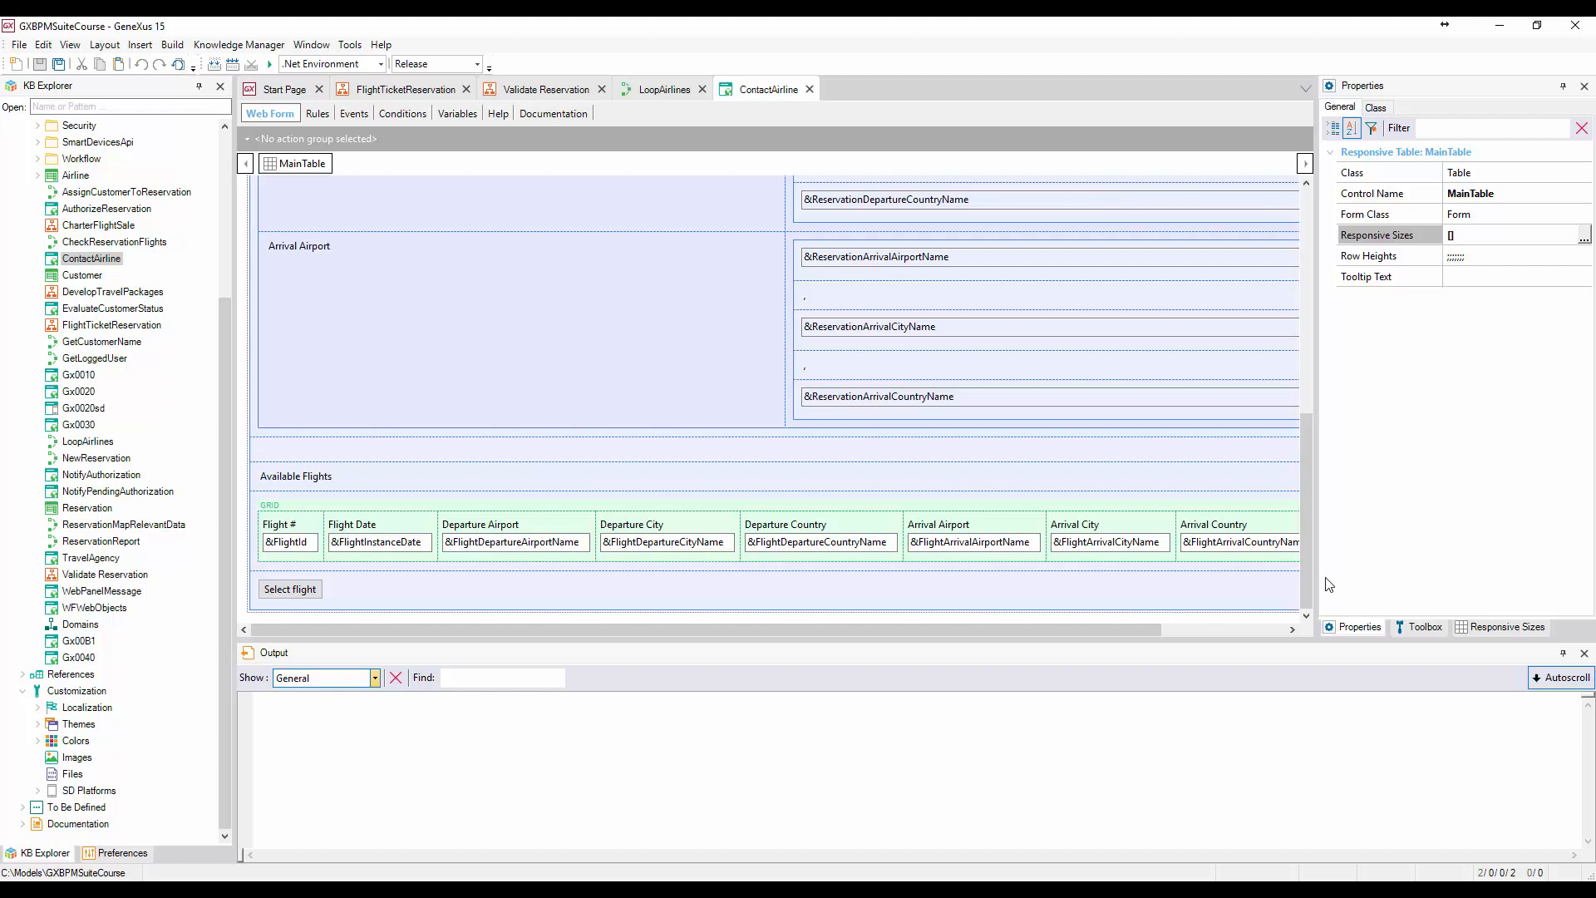
Run the FlightTicketReservation process and execute its Ticket Reservation task from the GXflow inbox
right_click(407, 94)
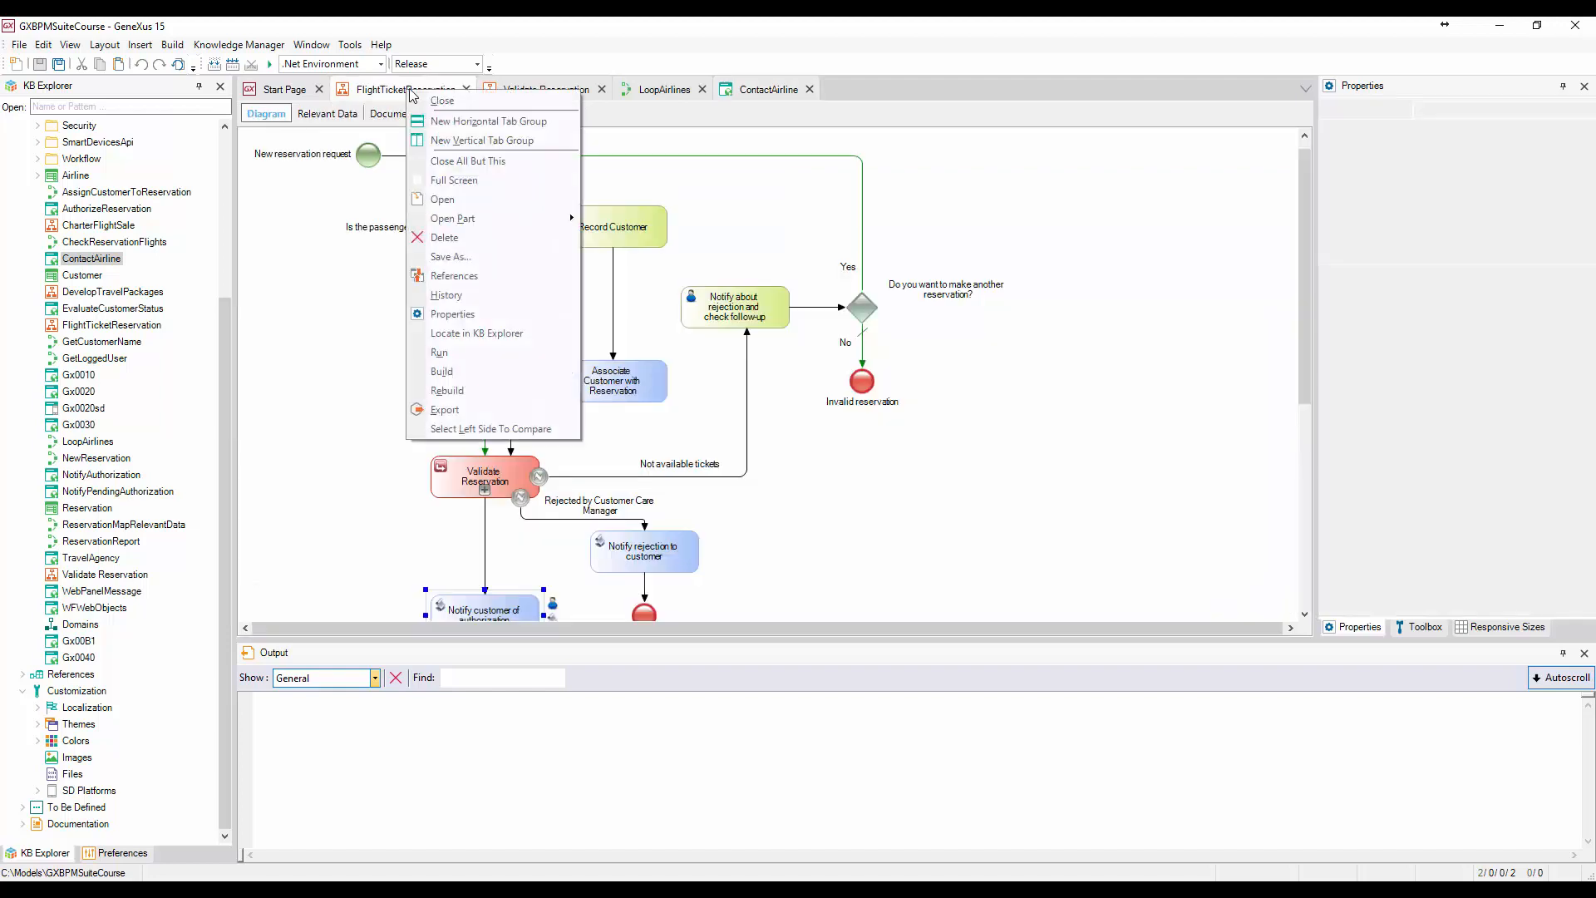
left_click(465, 354)
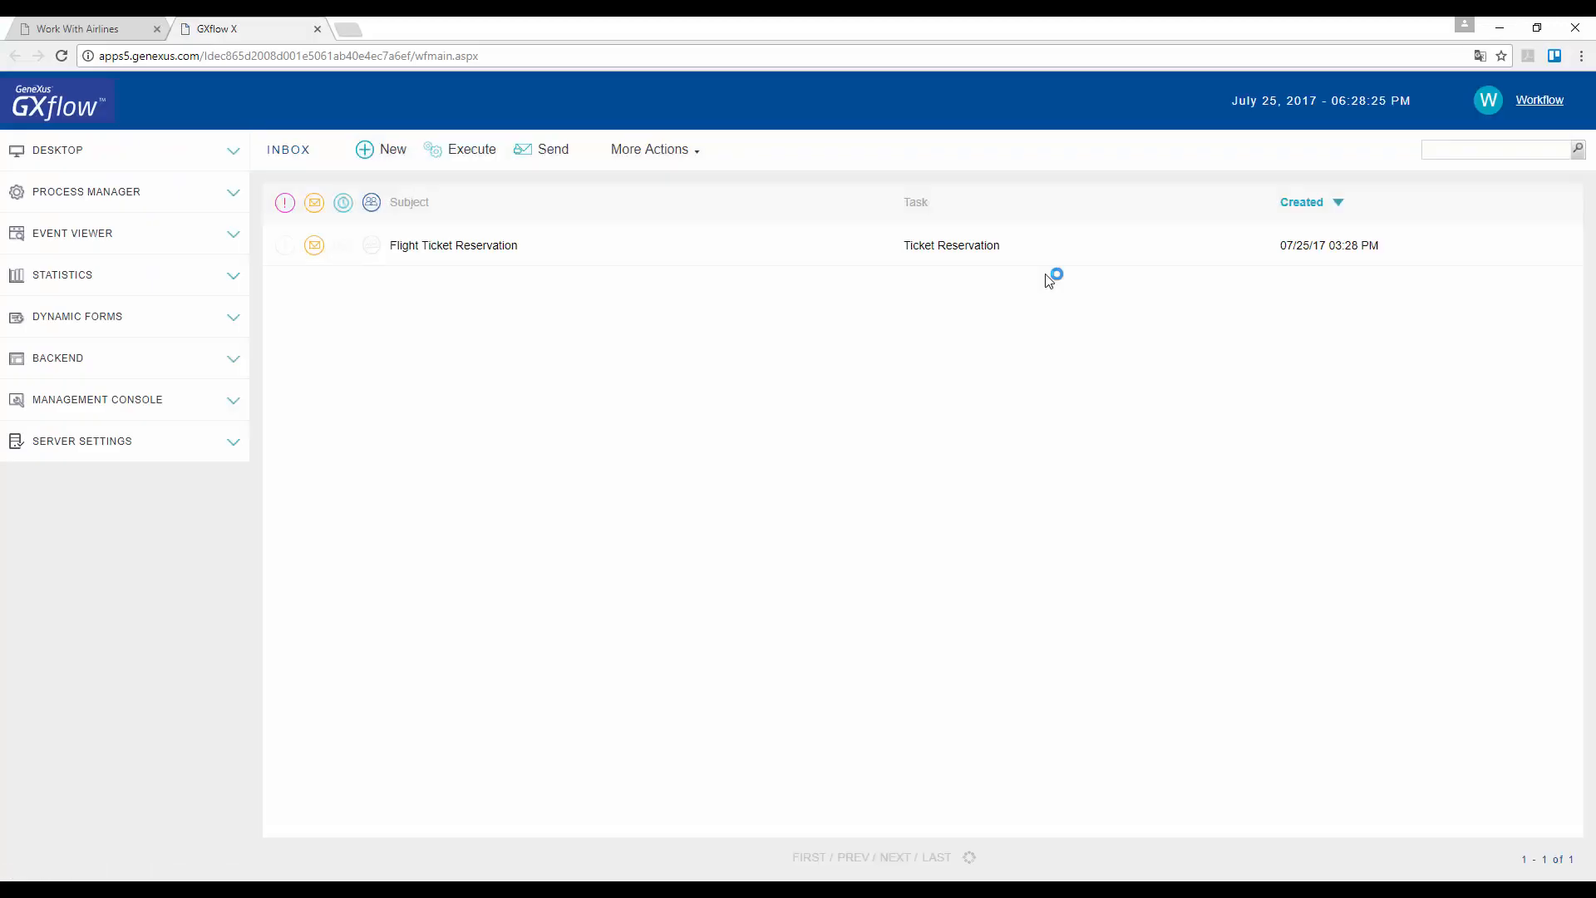
left_click(502, 246)
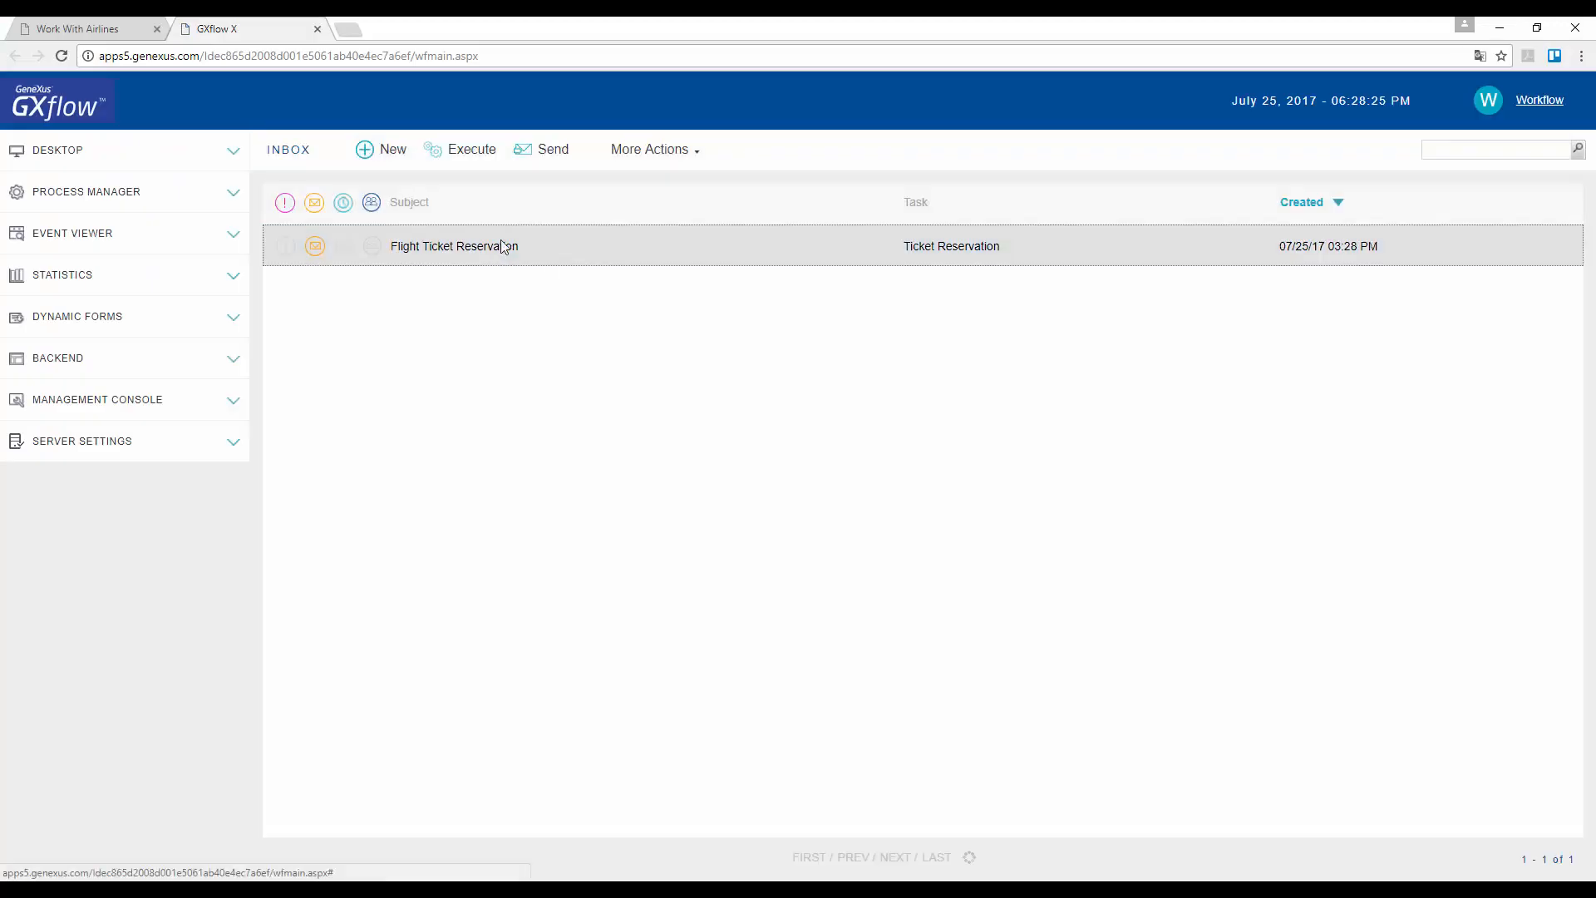
left_click(491, 170)
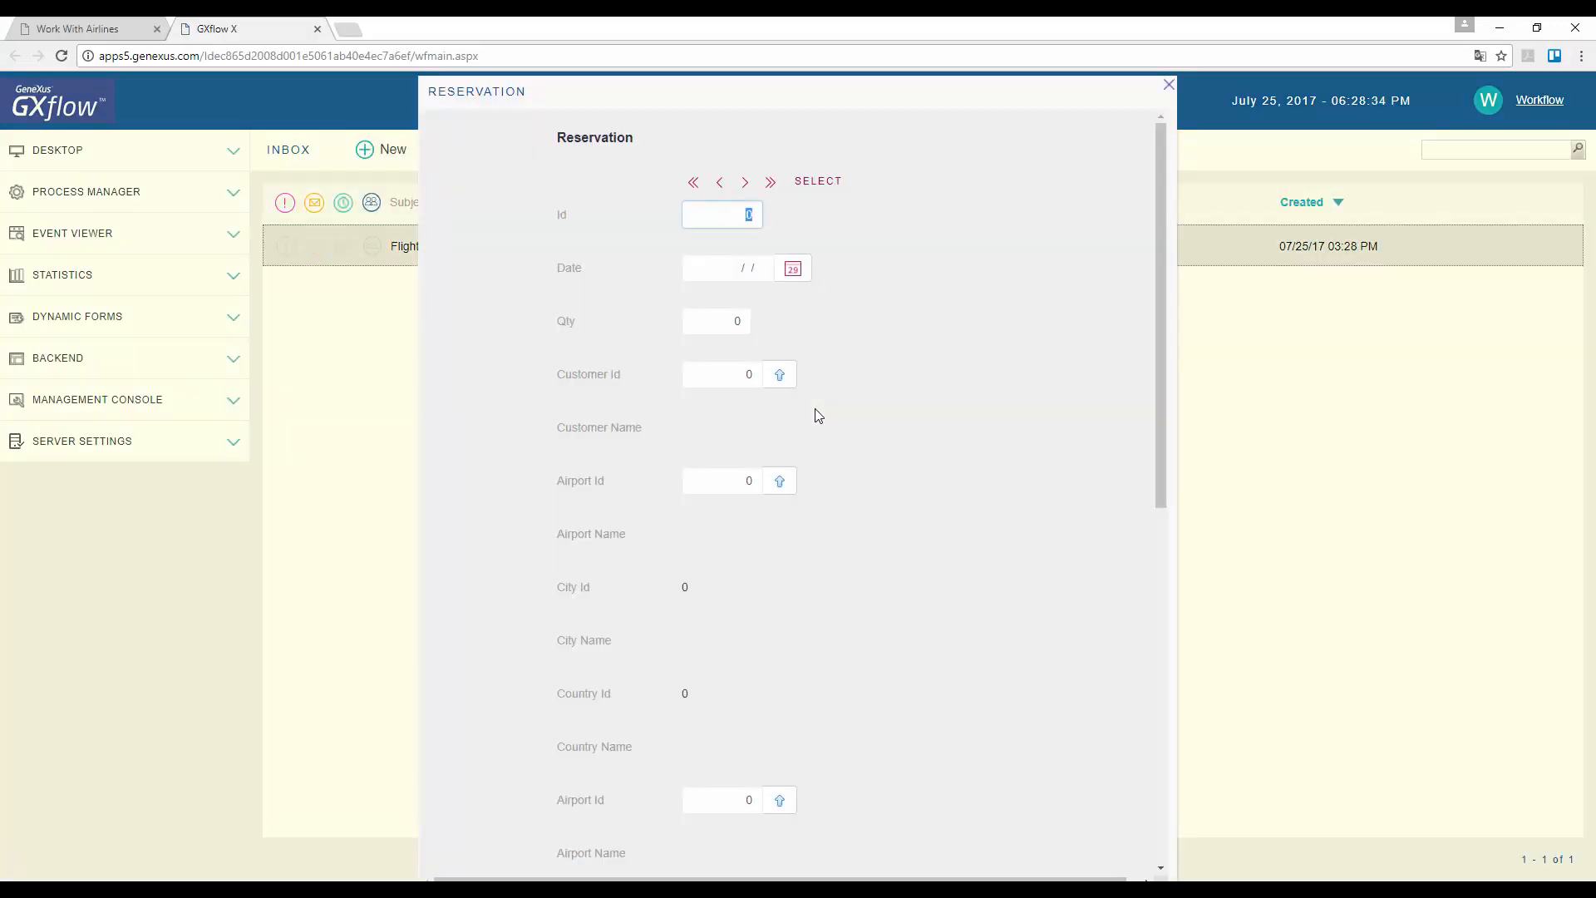
Set the reservation date to 07/25/17 and the quantity to 1, and enter the customer's ID
left_click(792, 267)
left_click(763, 480)
key("Tab")
type("1")
key("Tab")
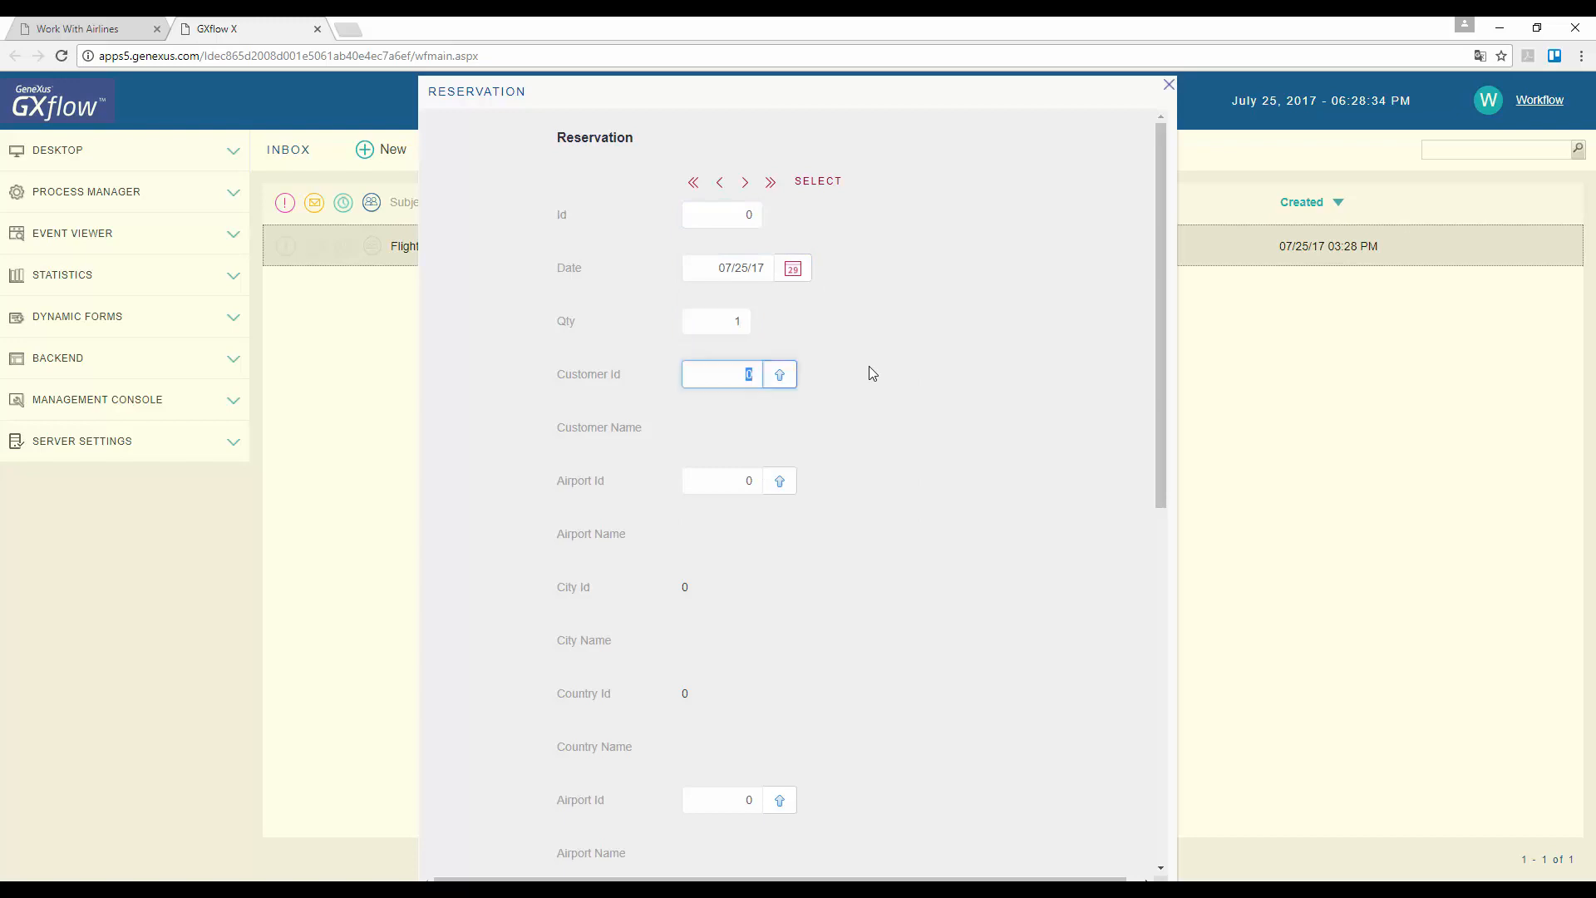
type("1")
key("Tab")
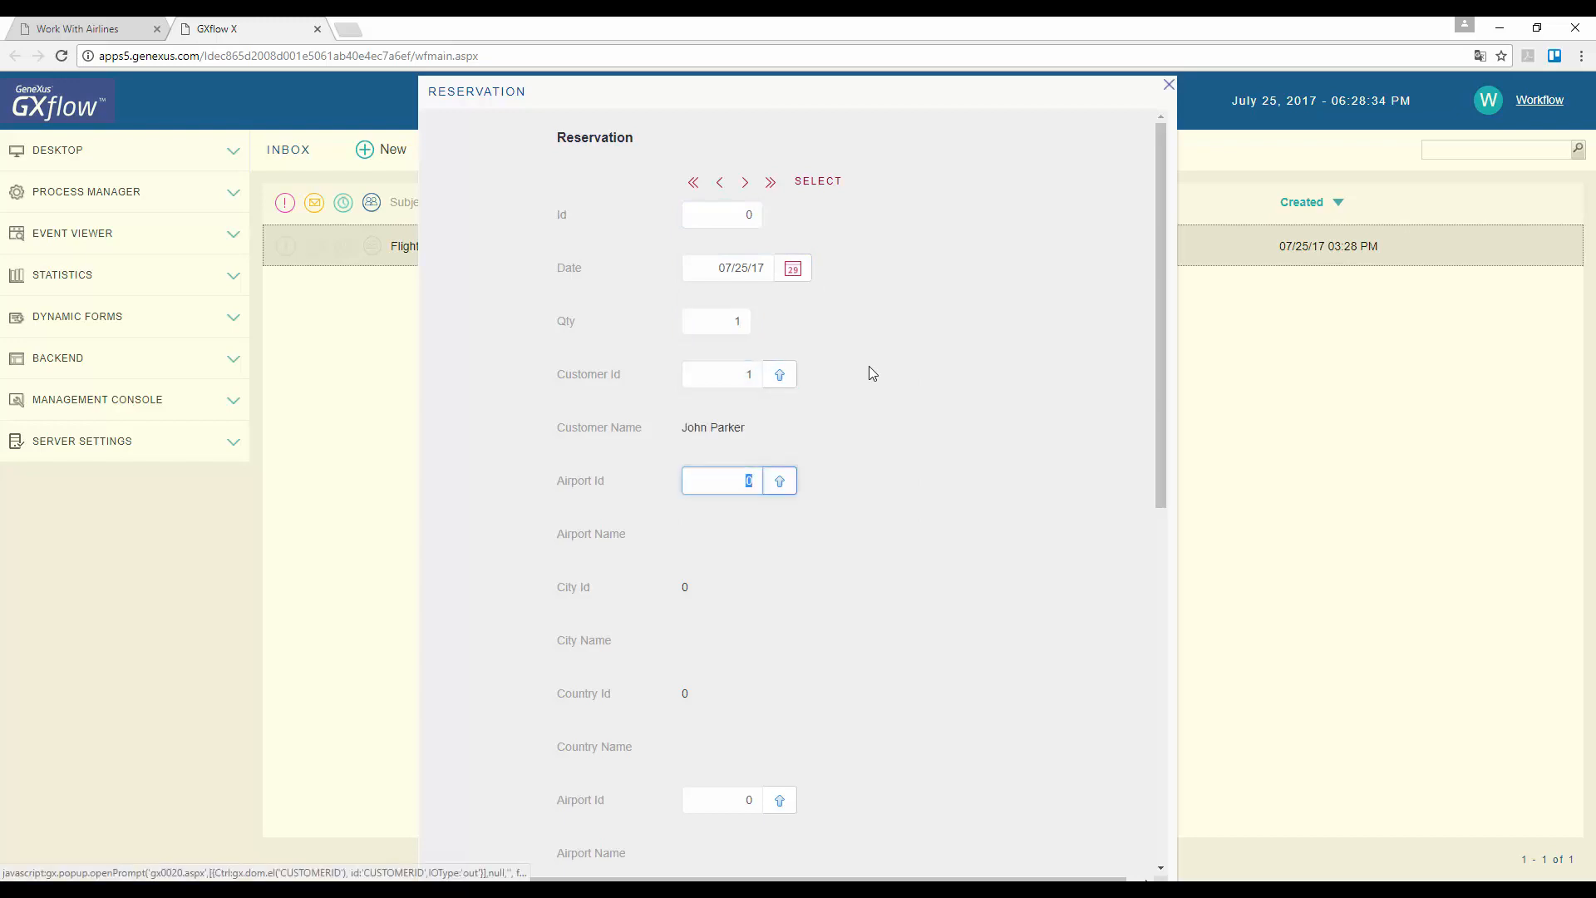
Set the departure airport Id to 1 and the arrival airport Id to 2, and confirm the reservation
type("1")
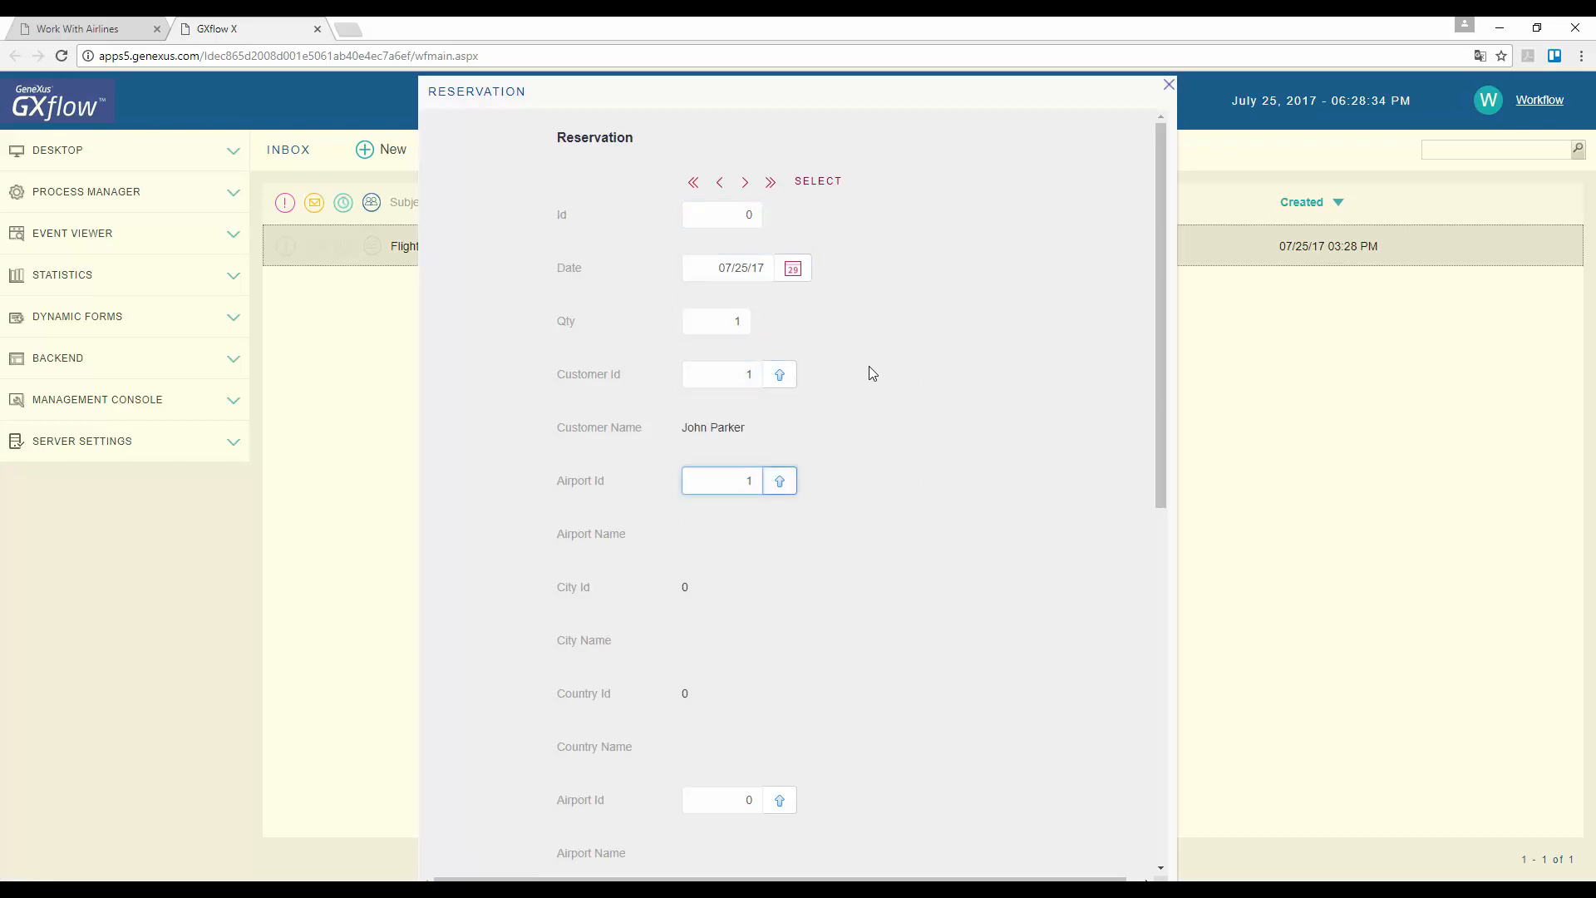
key("Tab")
key("Tab")
type("2")
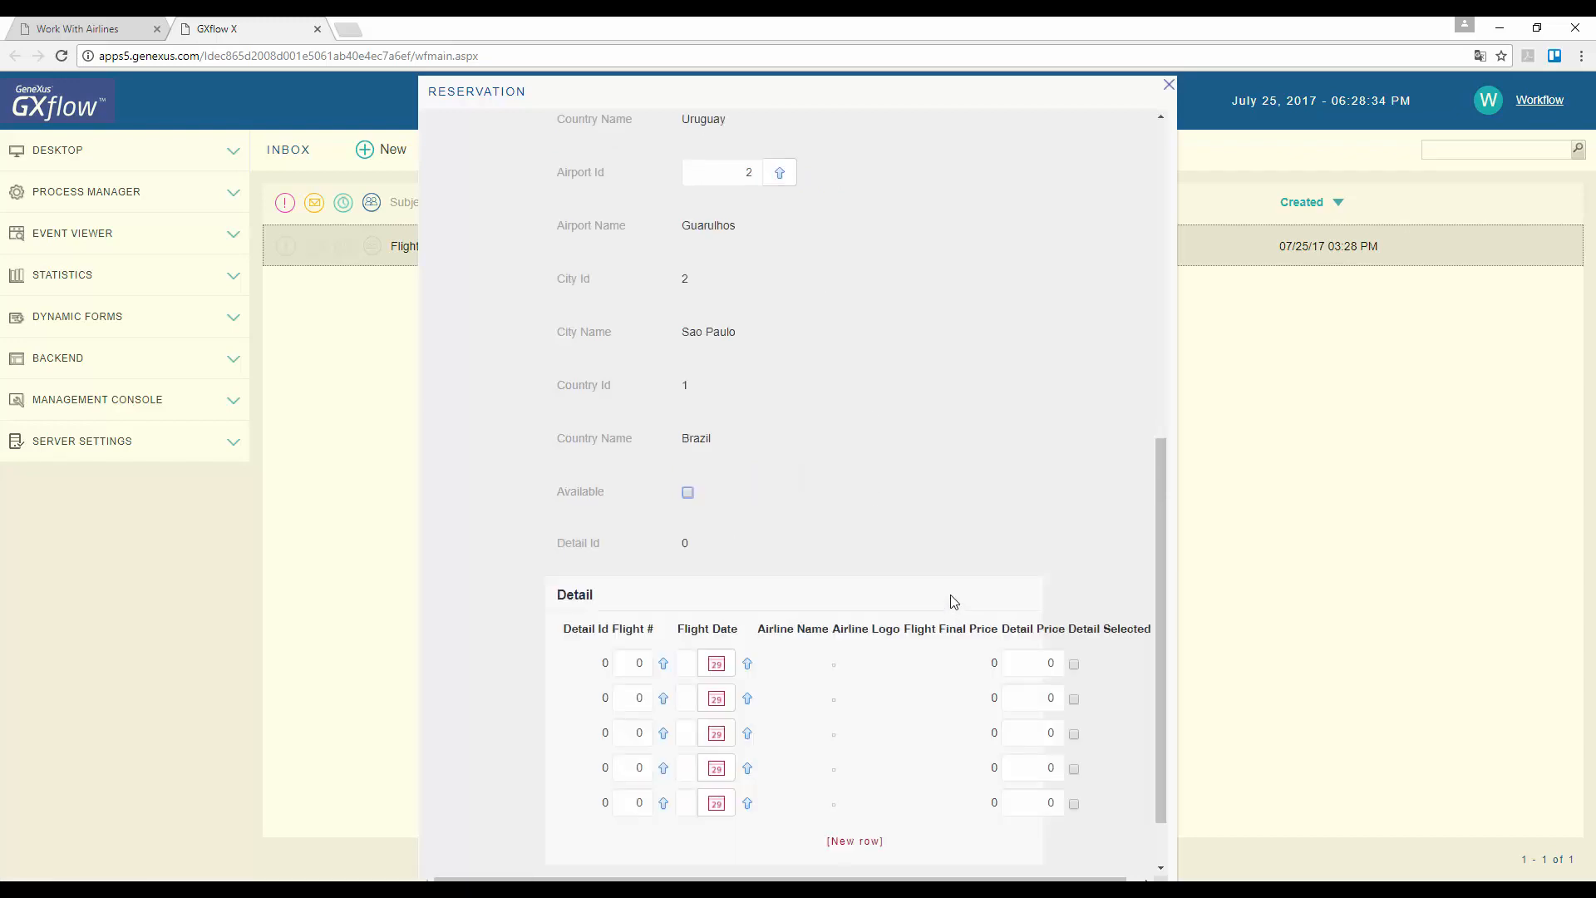
scroll(1172, 647, "down", 2)
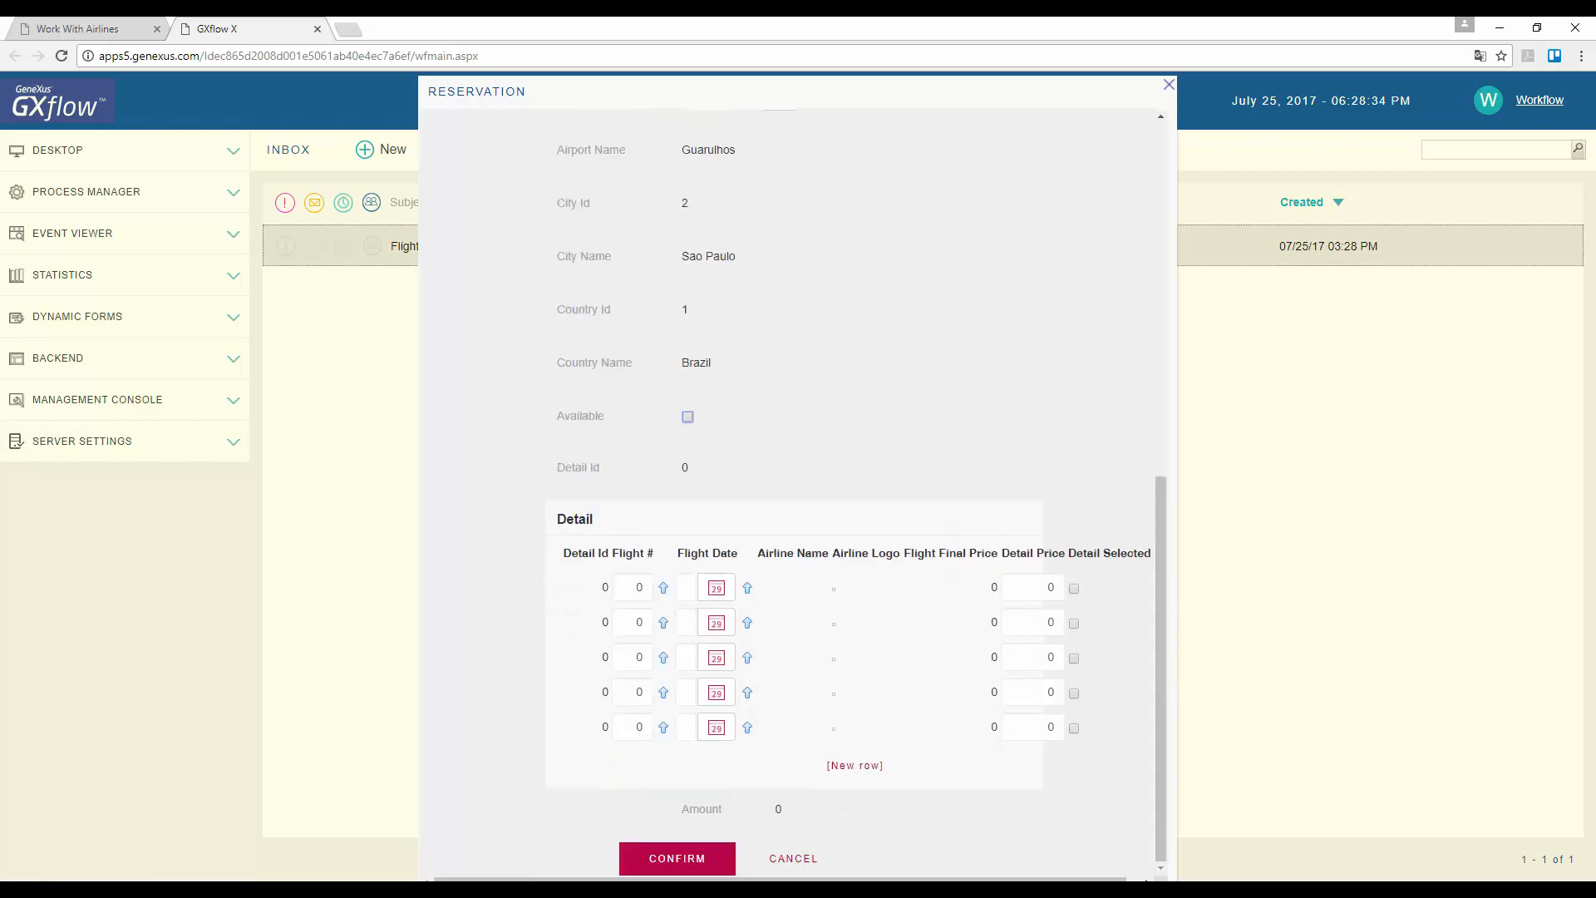
left_click(688, 856)
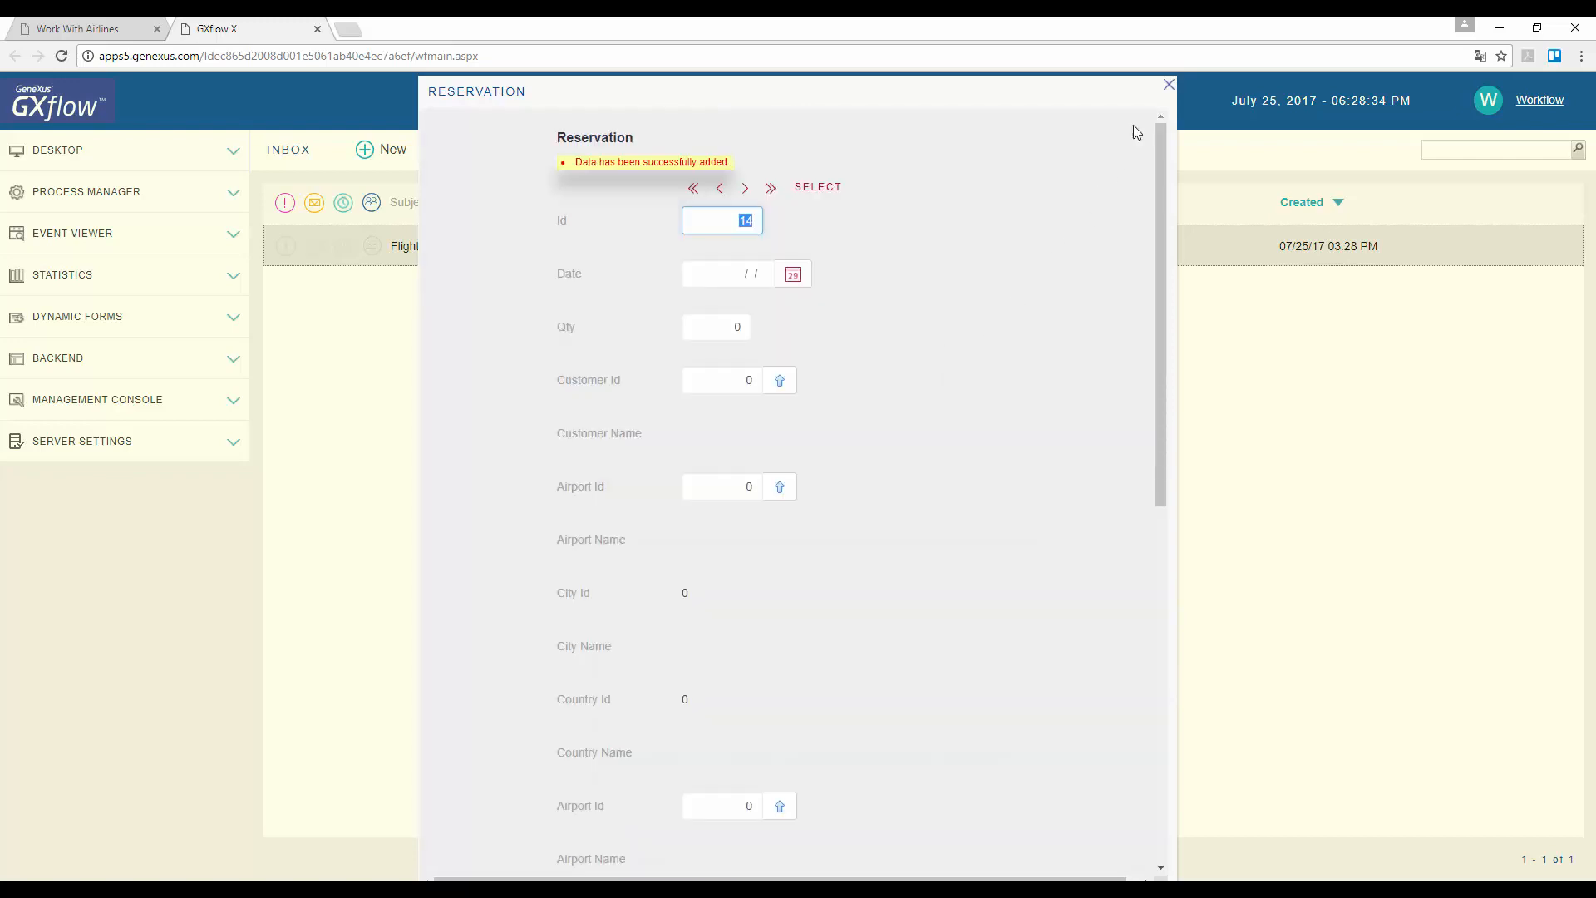
Close the reservation form, send the completed Ticket Reservation task, and open the first Contact airlines task
left_click(1168, 85)
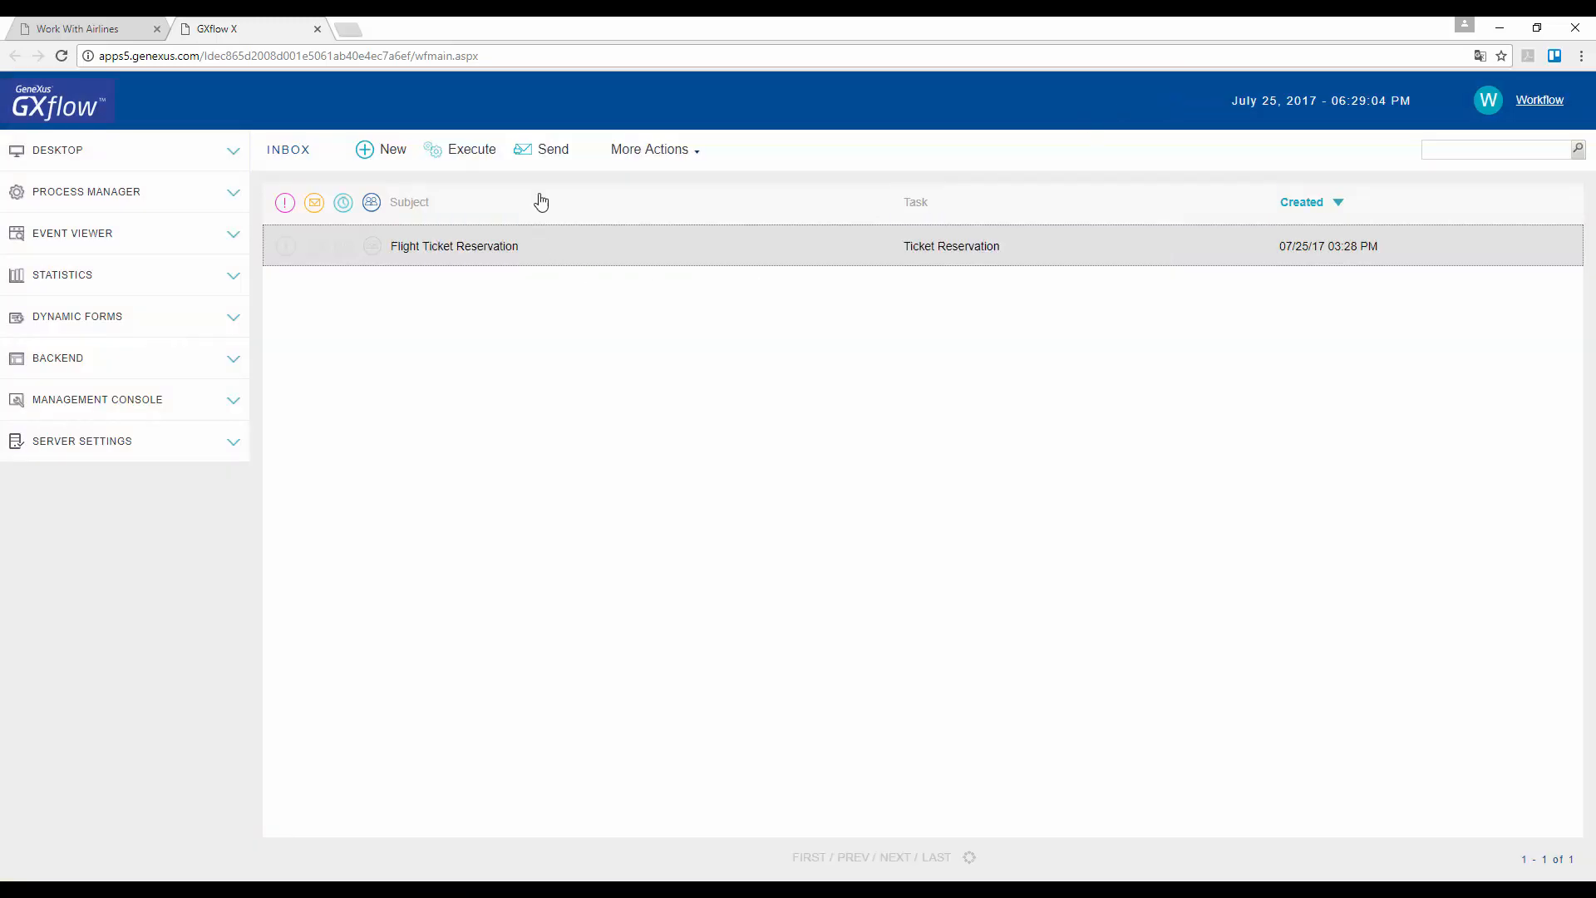
left_click(547, 153)
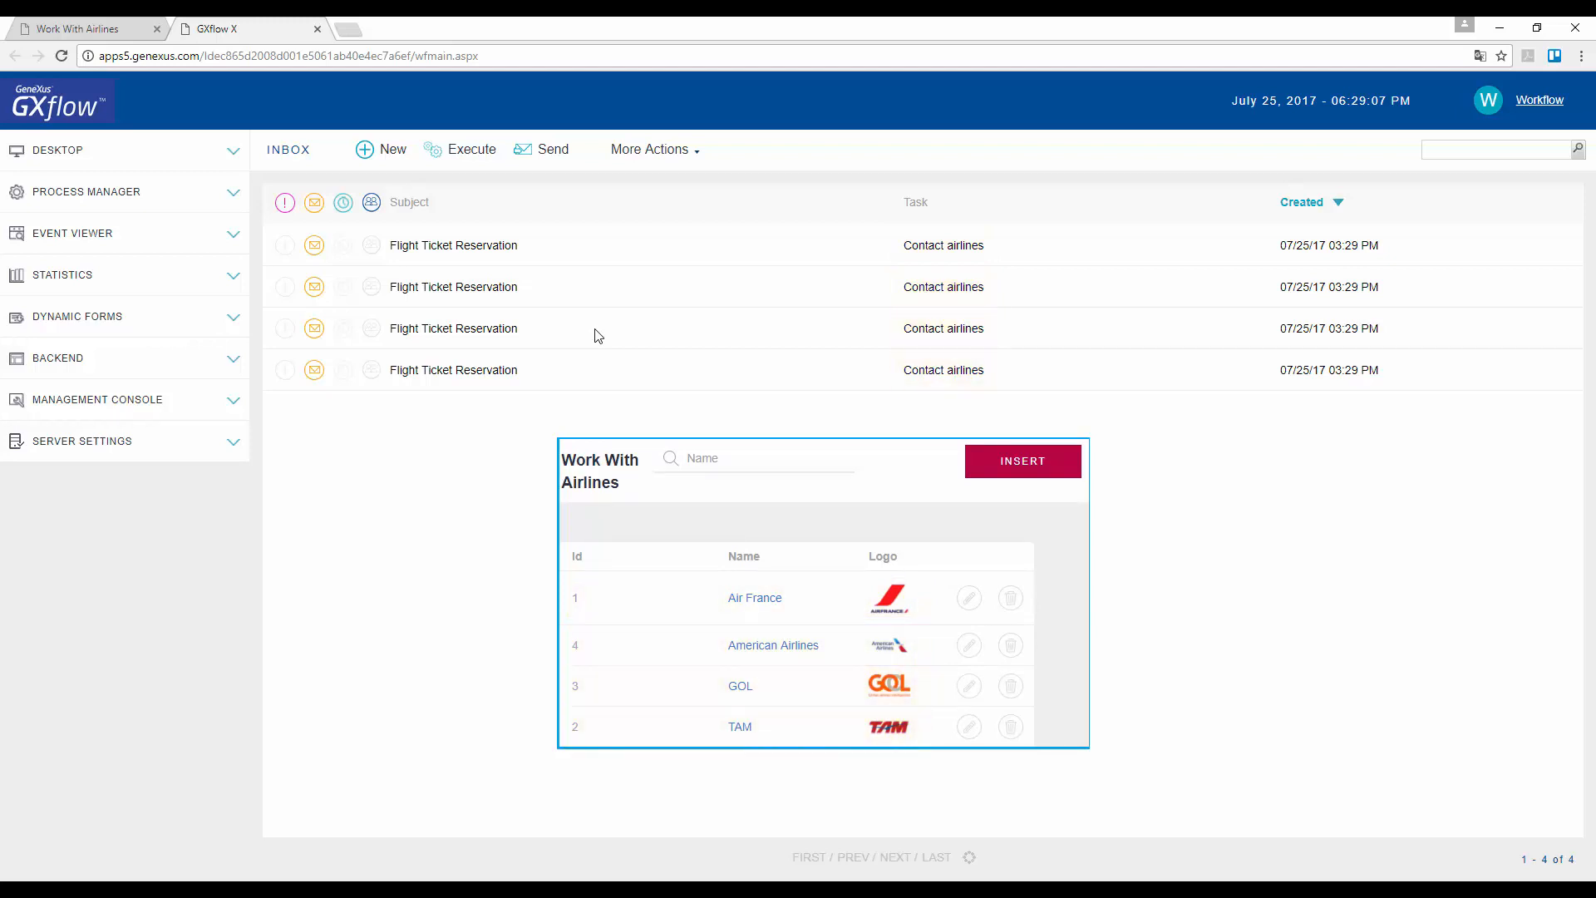
double_click(471, 254)
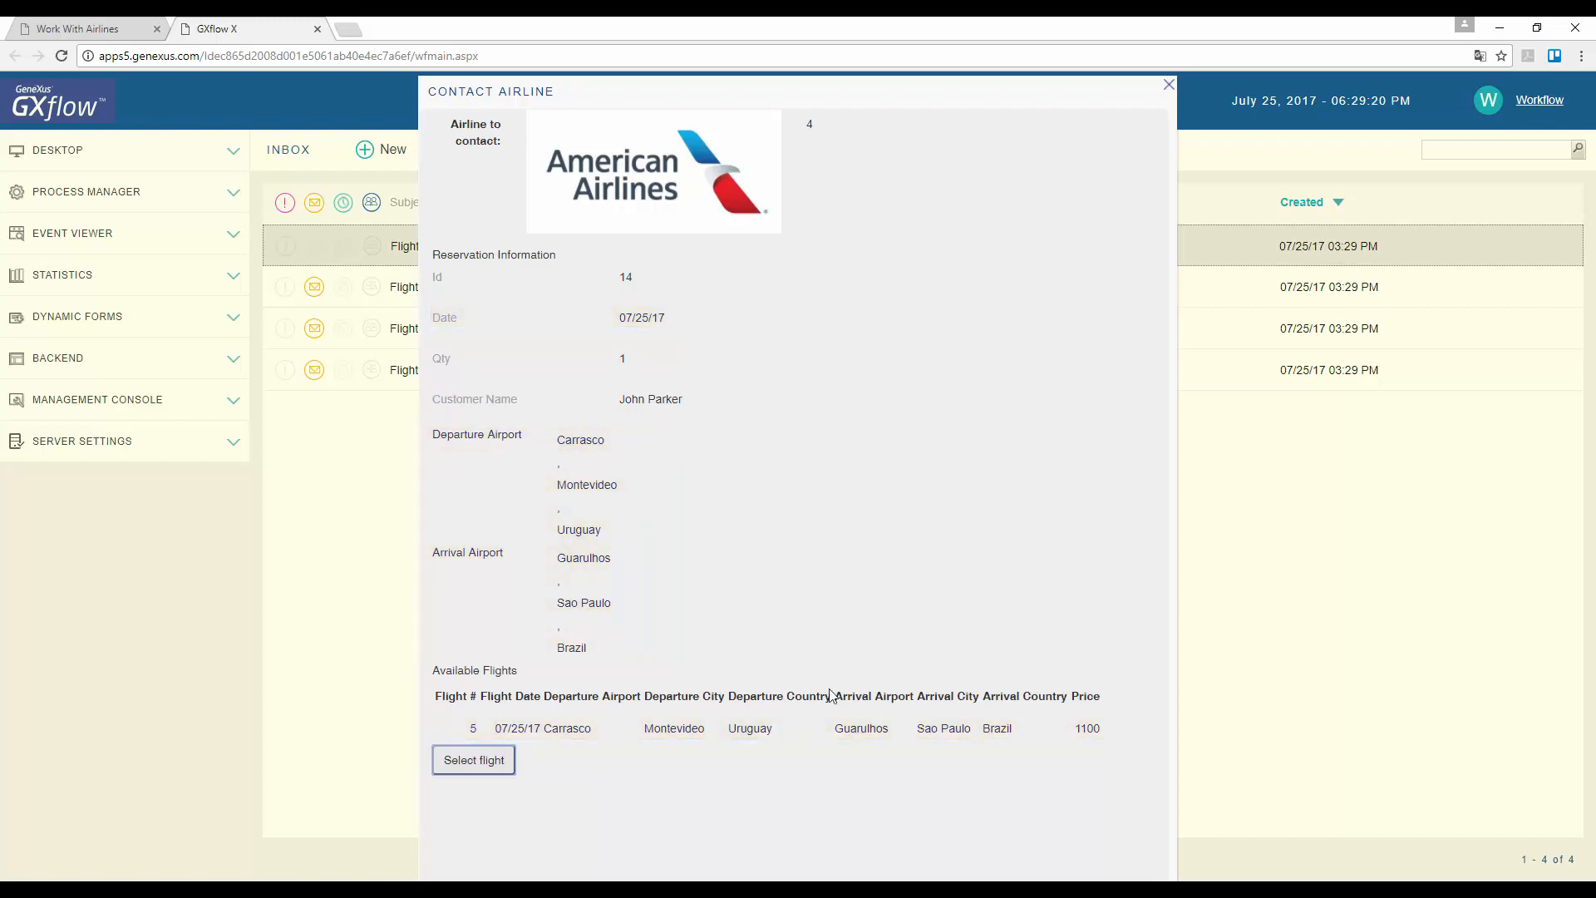
Select American Airlines flight 5 for the reservation and send the completed Contact airlines task
left_click(798, 735)
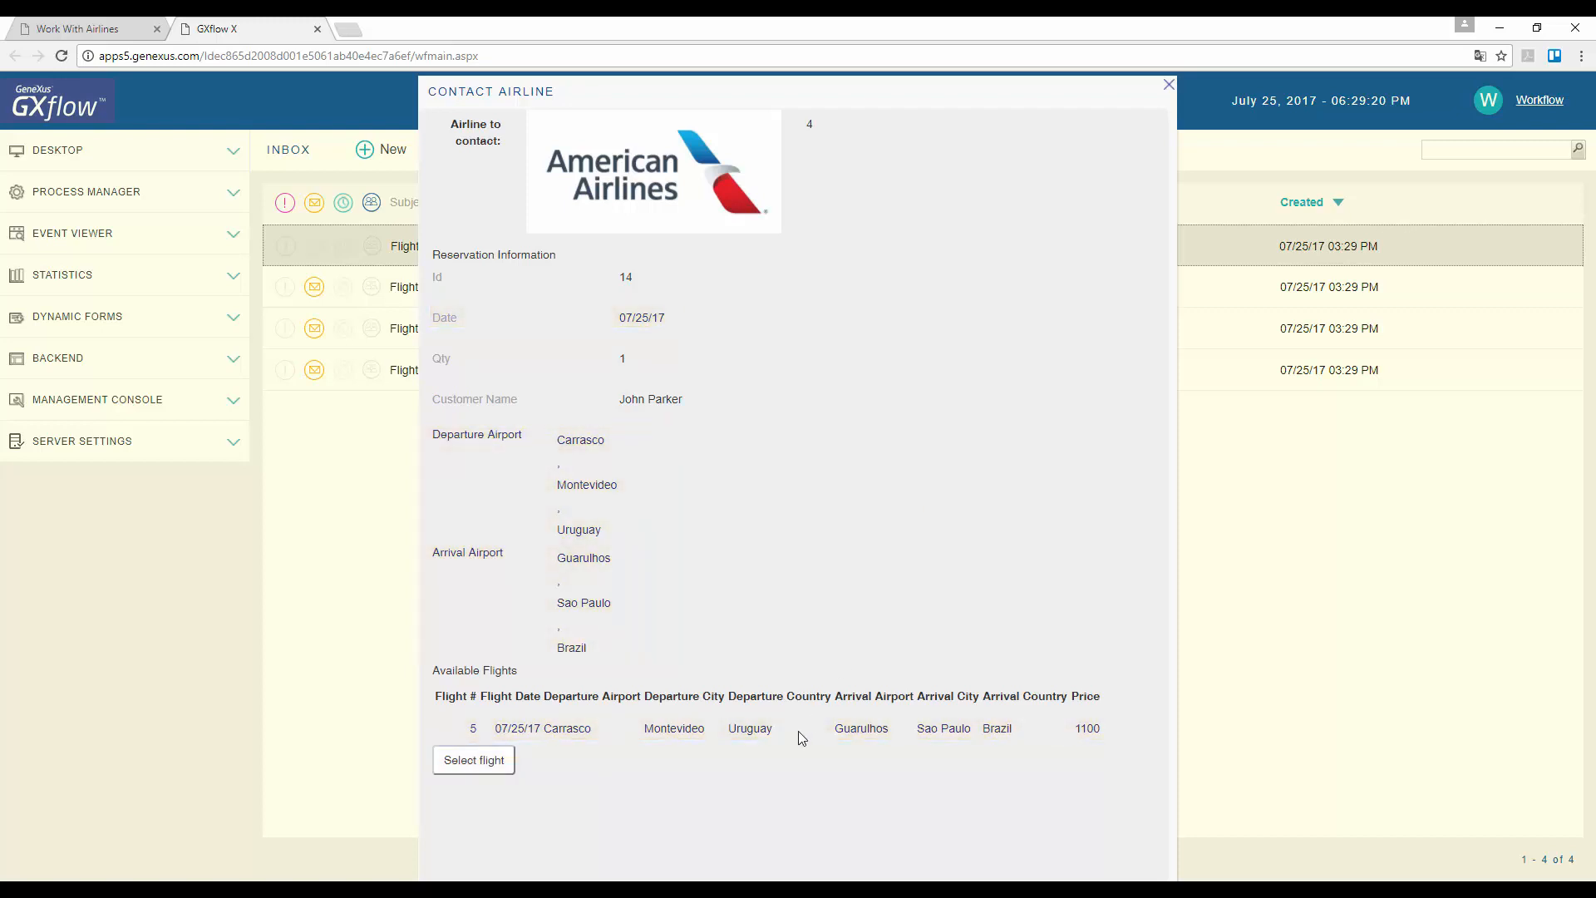
left_click(492, 769)
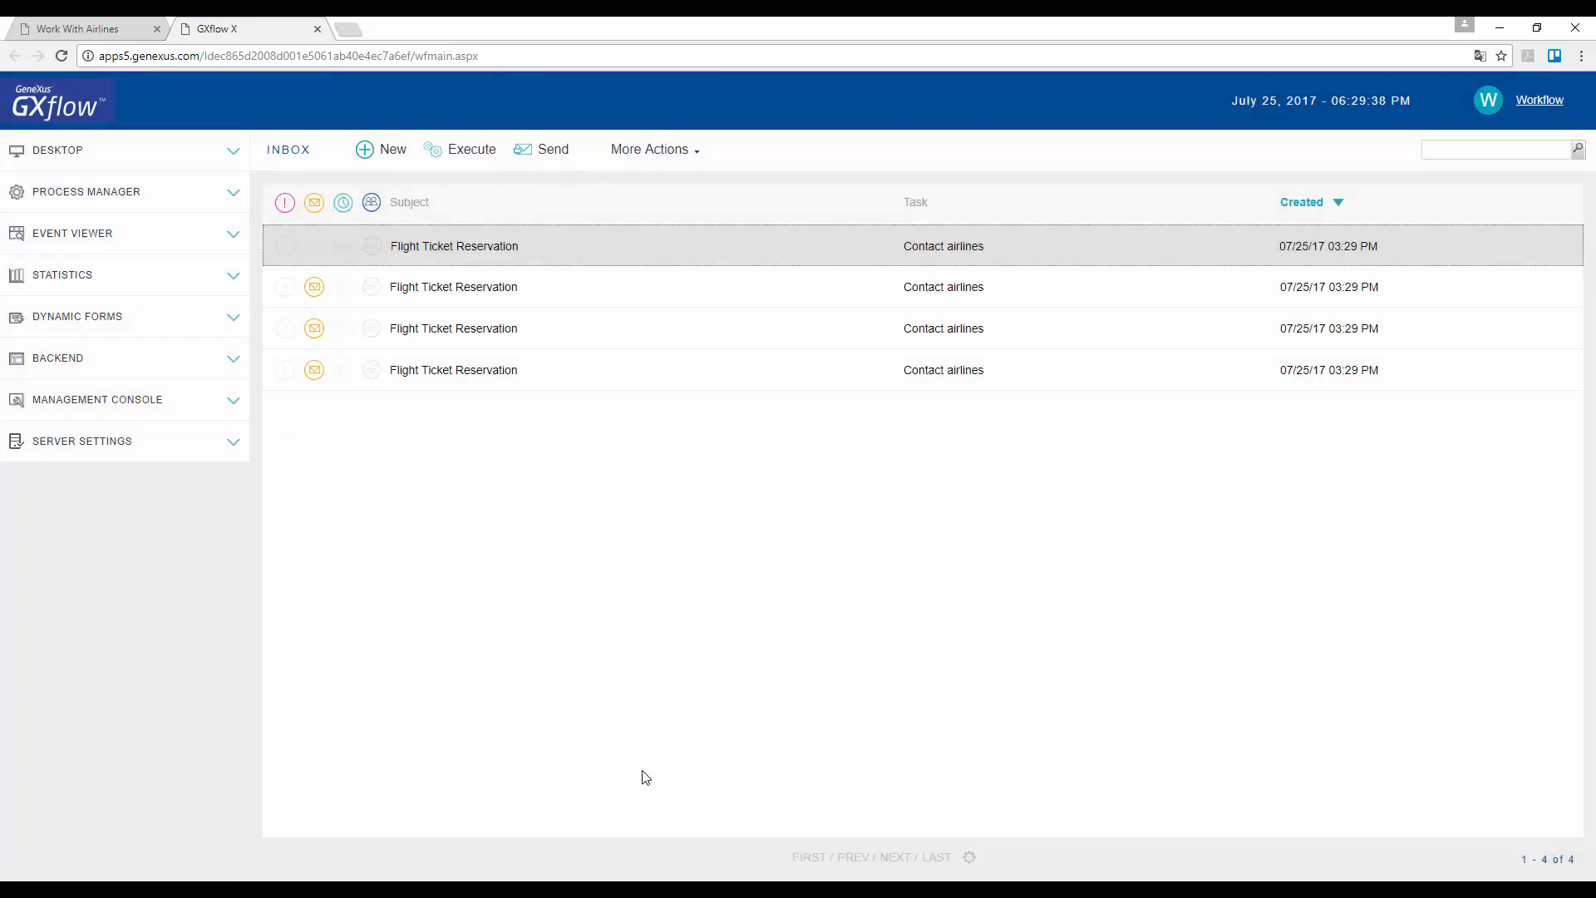
left_click(551, 152)
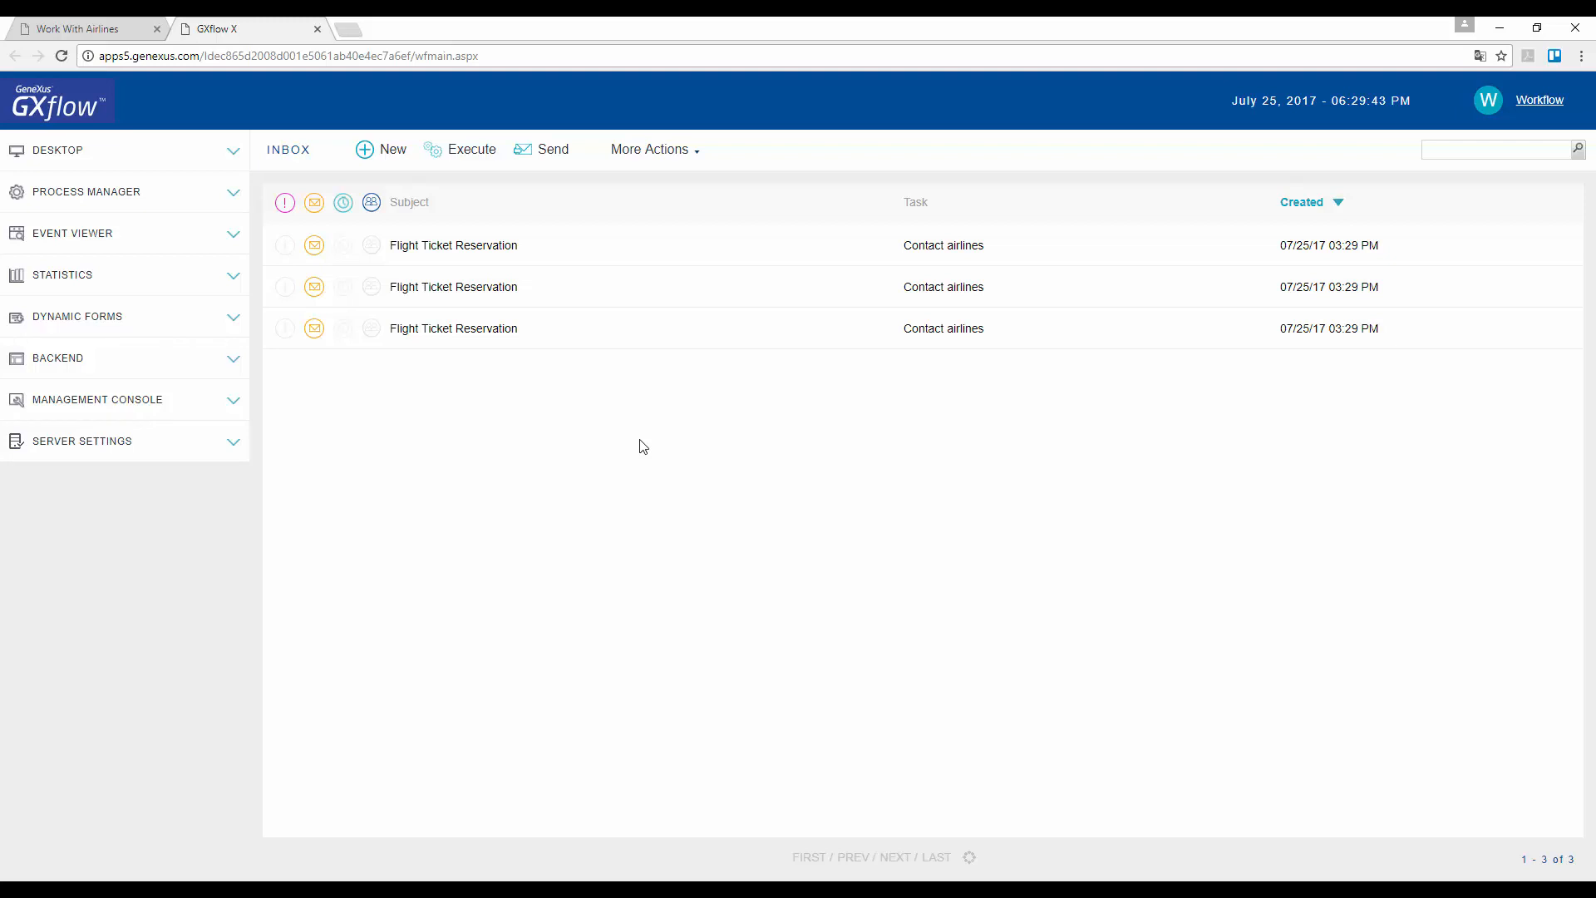
Open each of the three remaining Contact airlines tasks to examine its airline and available flights, closing each form without selecting a flight
double_click(499, 245)
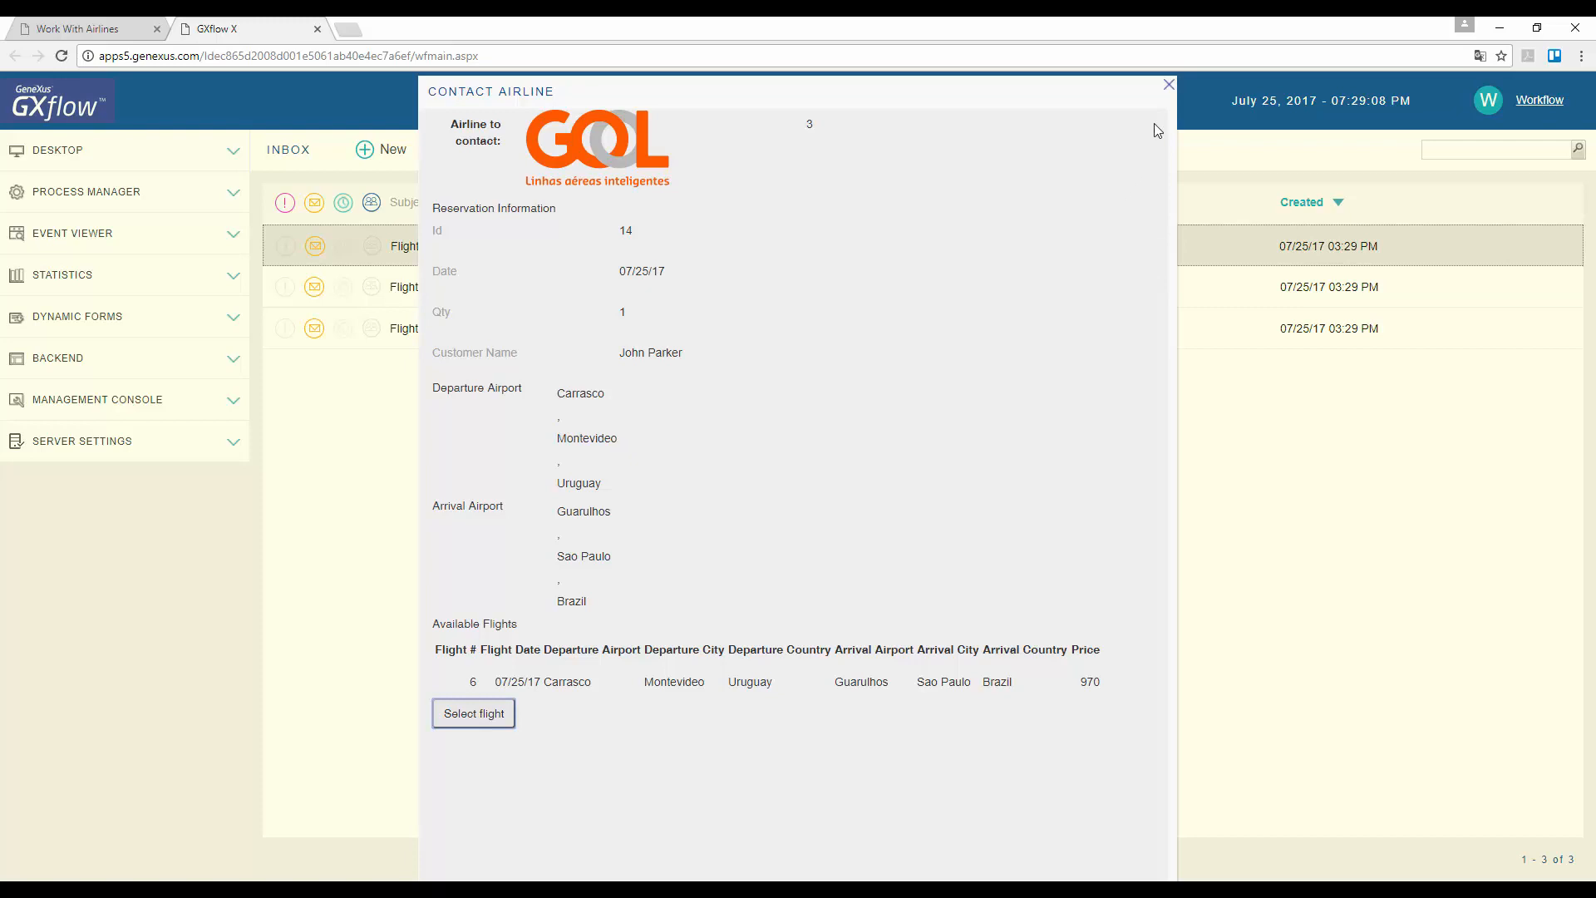
left_click(1170, 87)
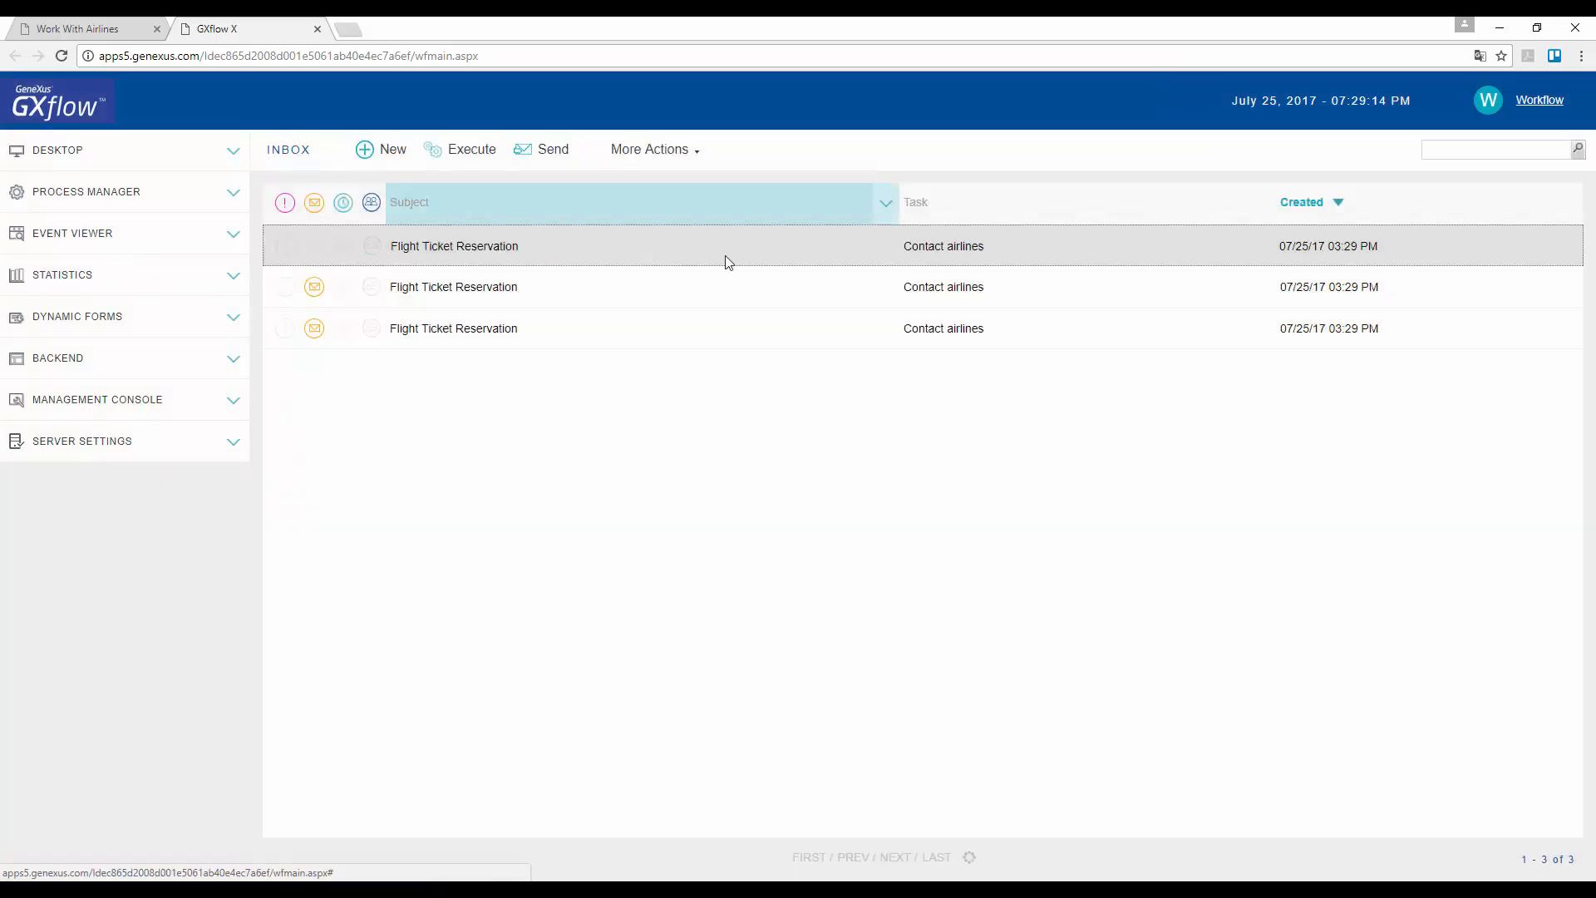
left_click(504, 291)
double_click(504, 297)
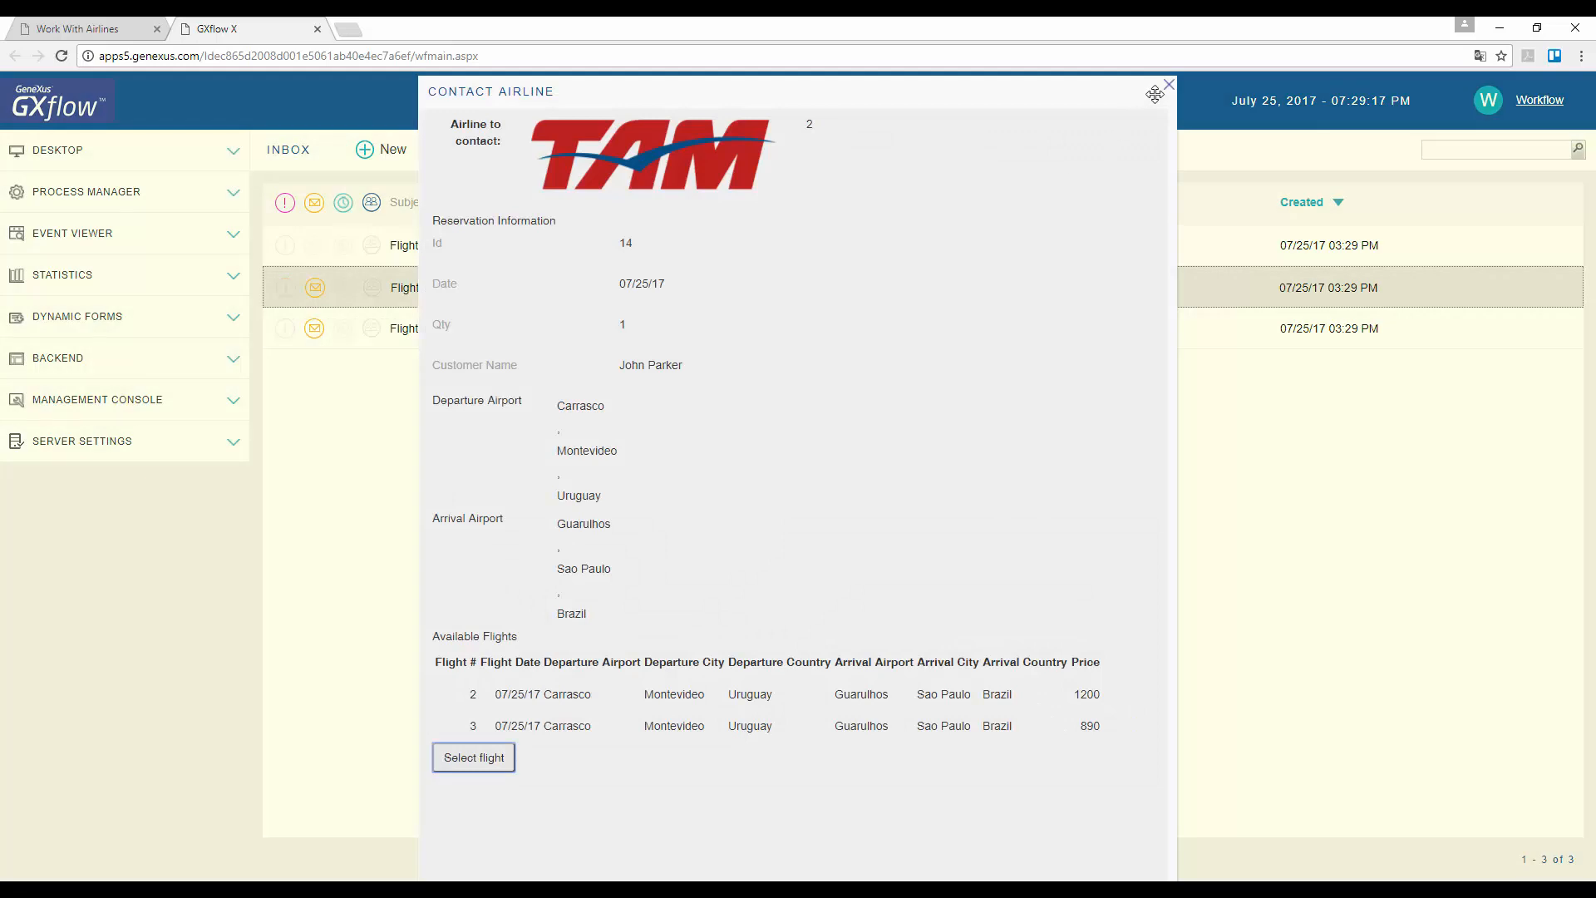
left_click(1153, 91)
left_click(554, 329)
double_click(553, 330)
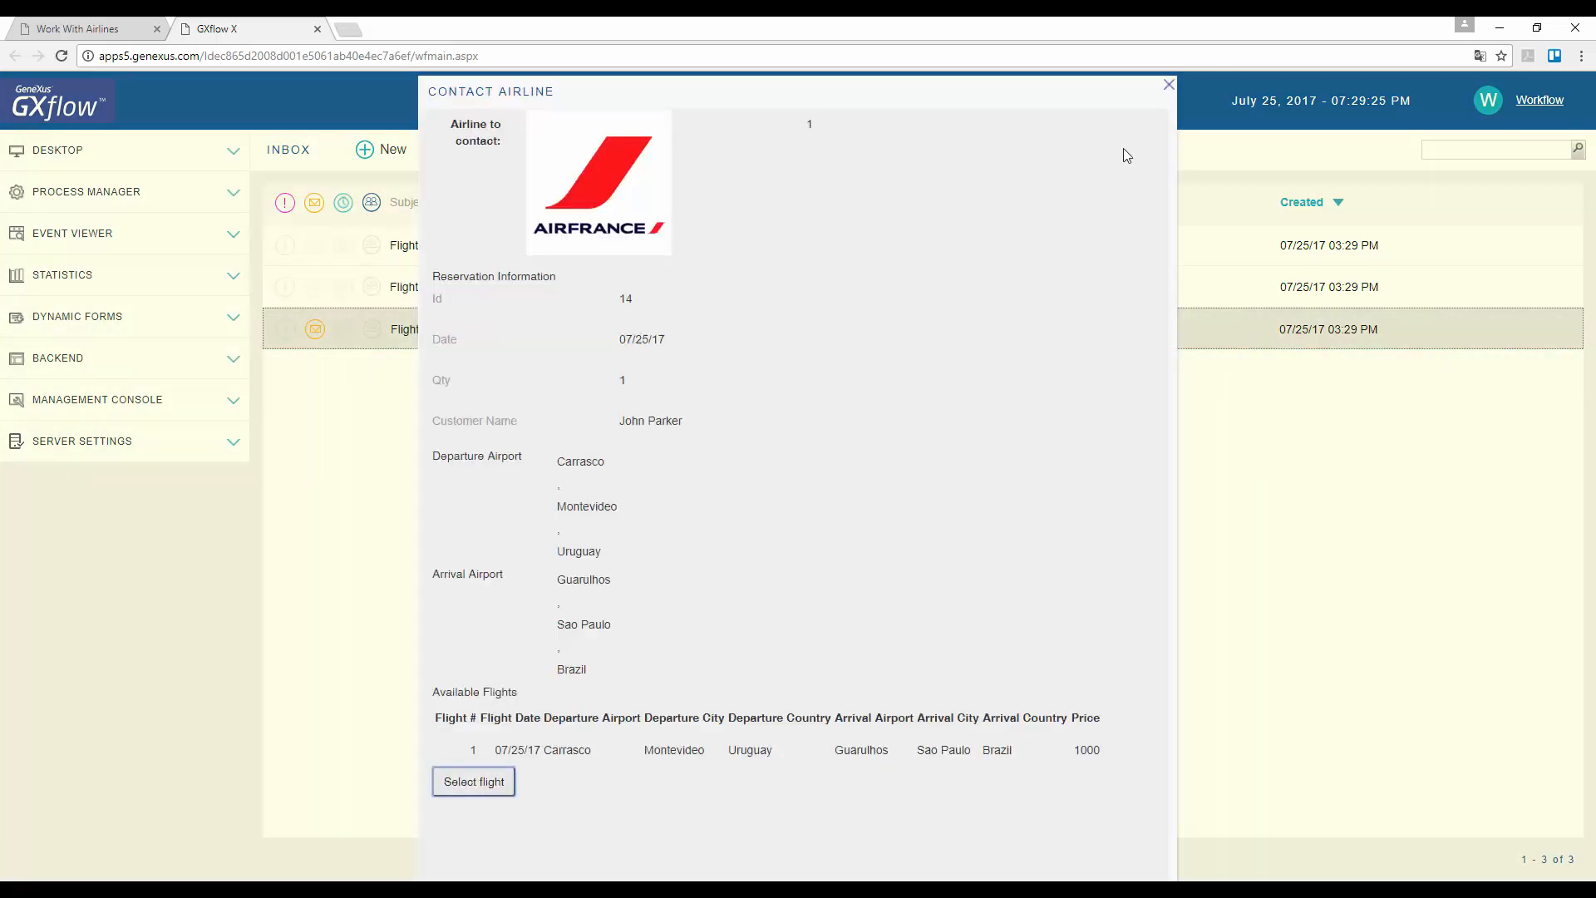
left_click(1159, 94)
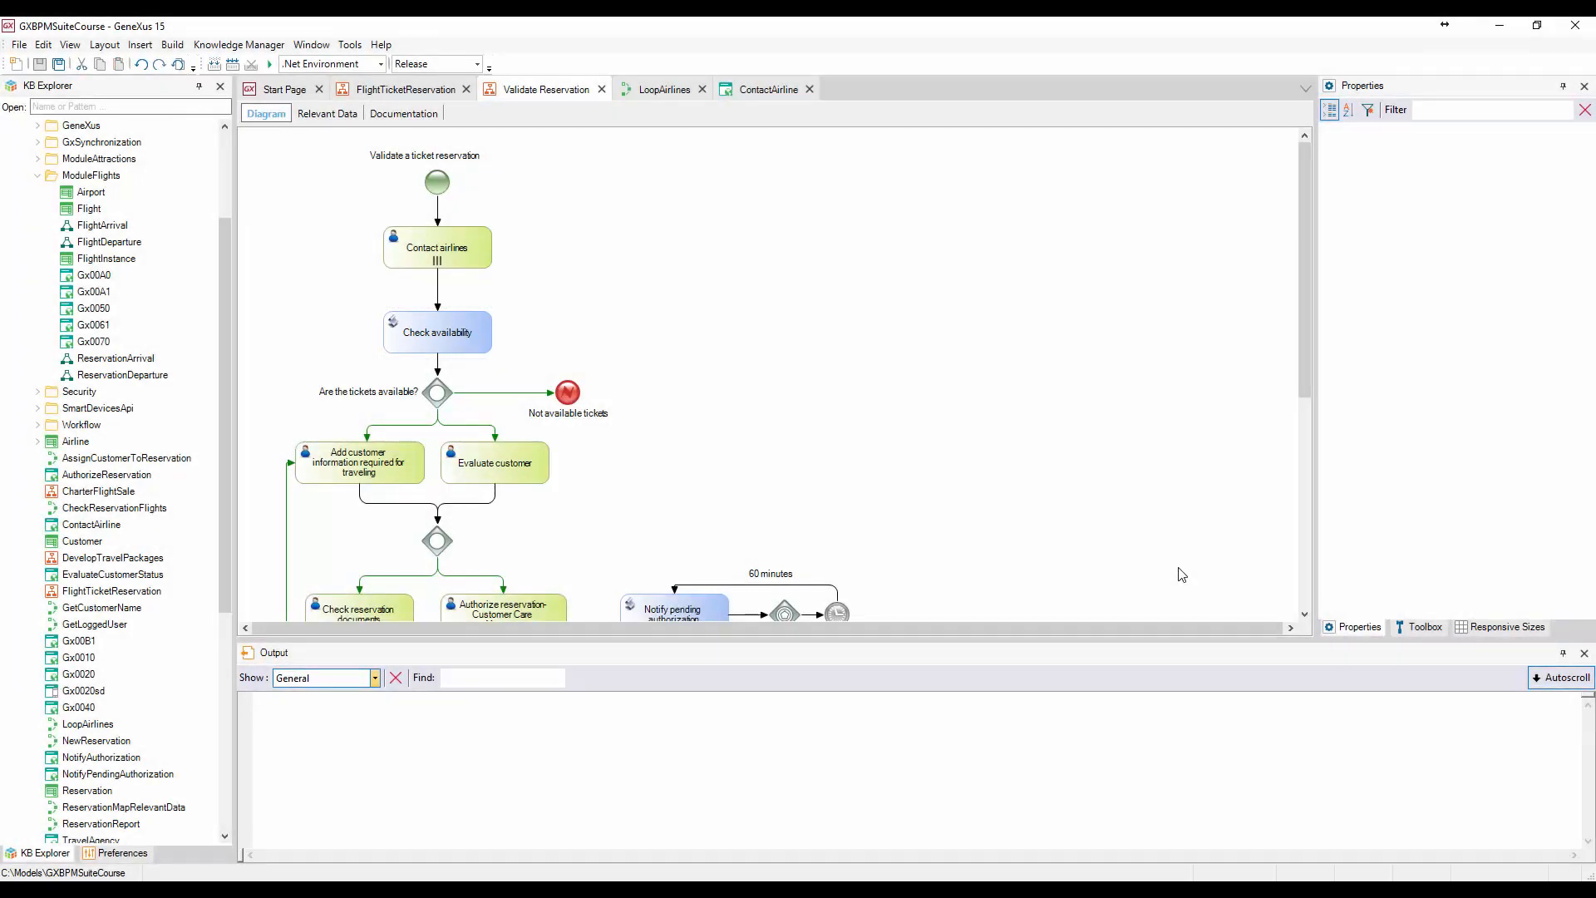
Switch to GeneXus and open the CheckReservationFlights procedure to examine its source and rules
key("ctrl+o")
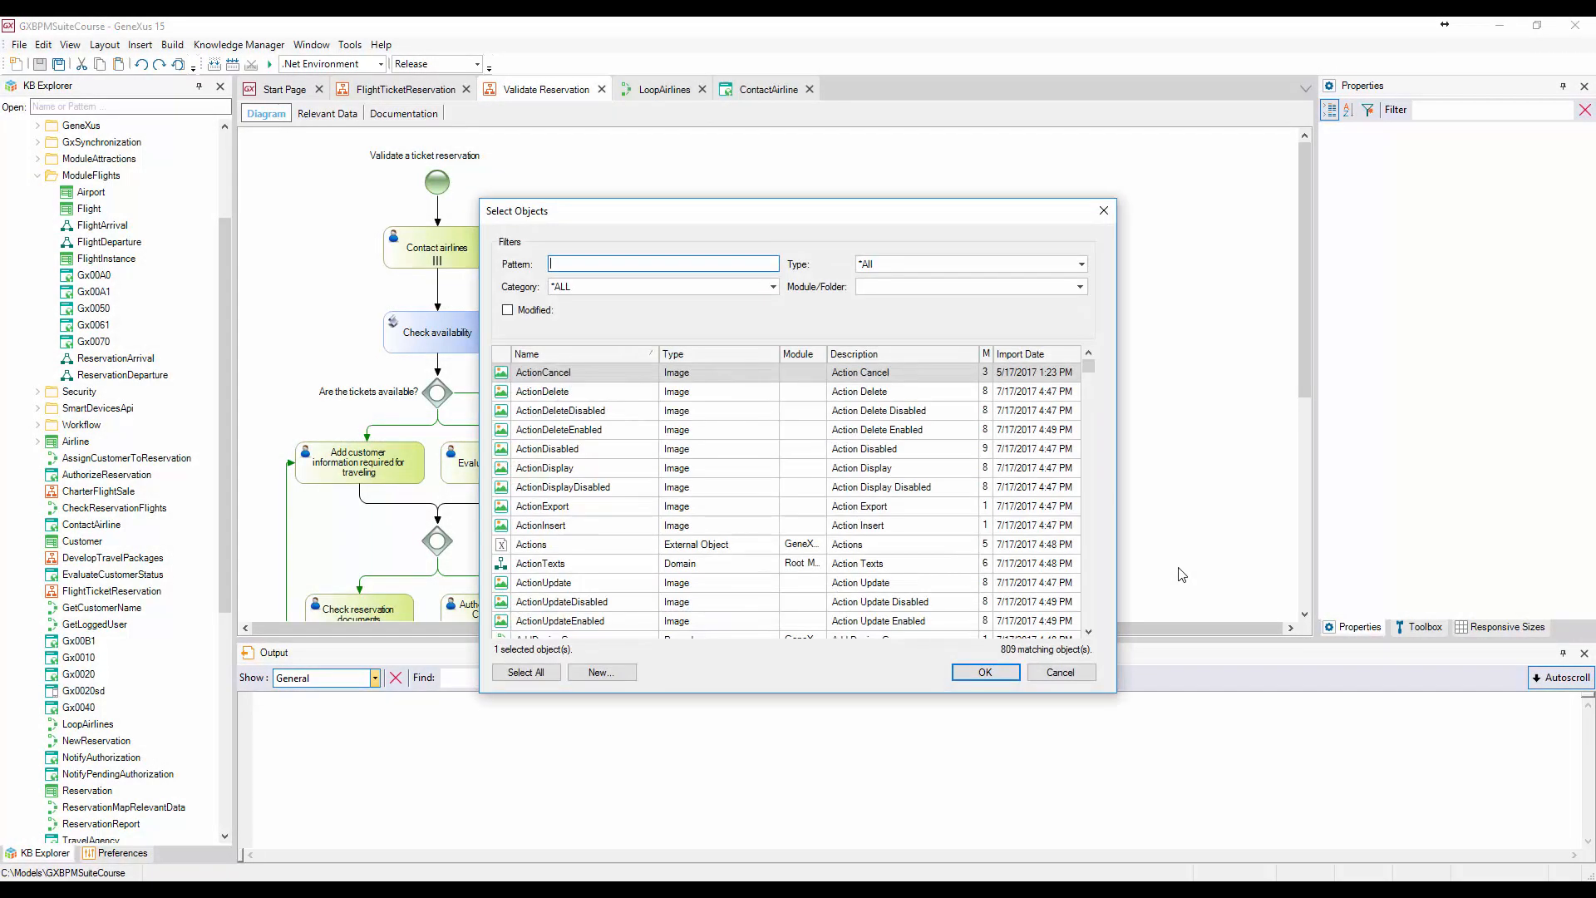
type("ch")
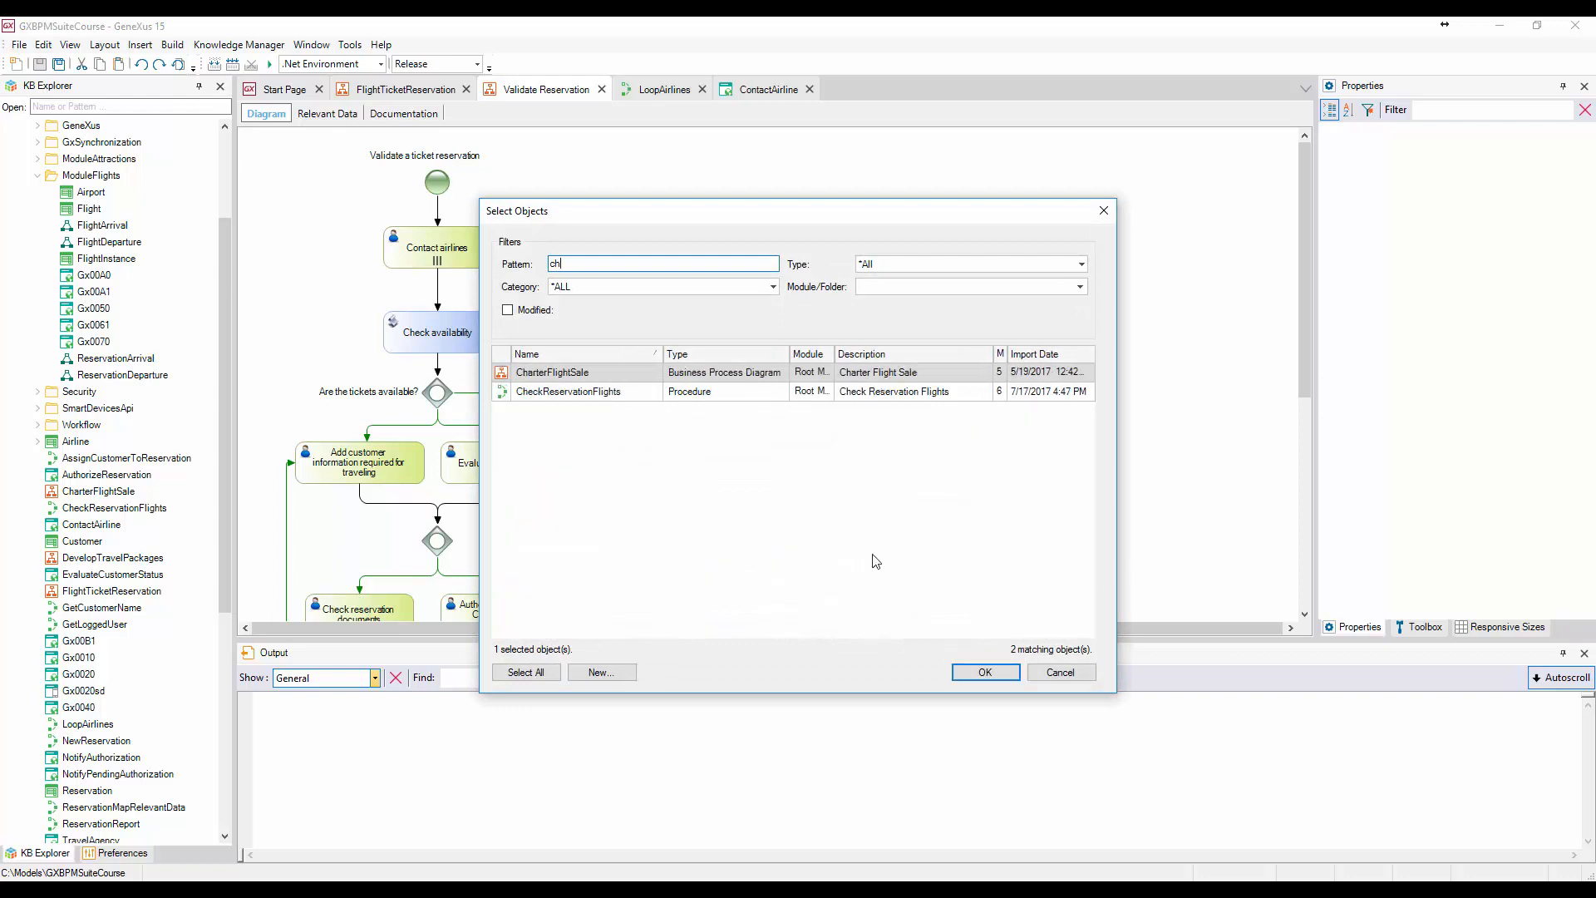
double_click(582, 392)
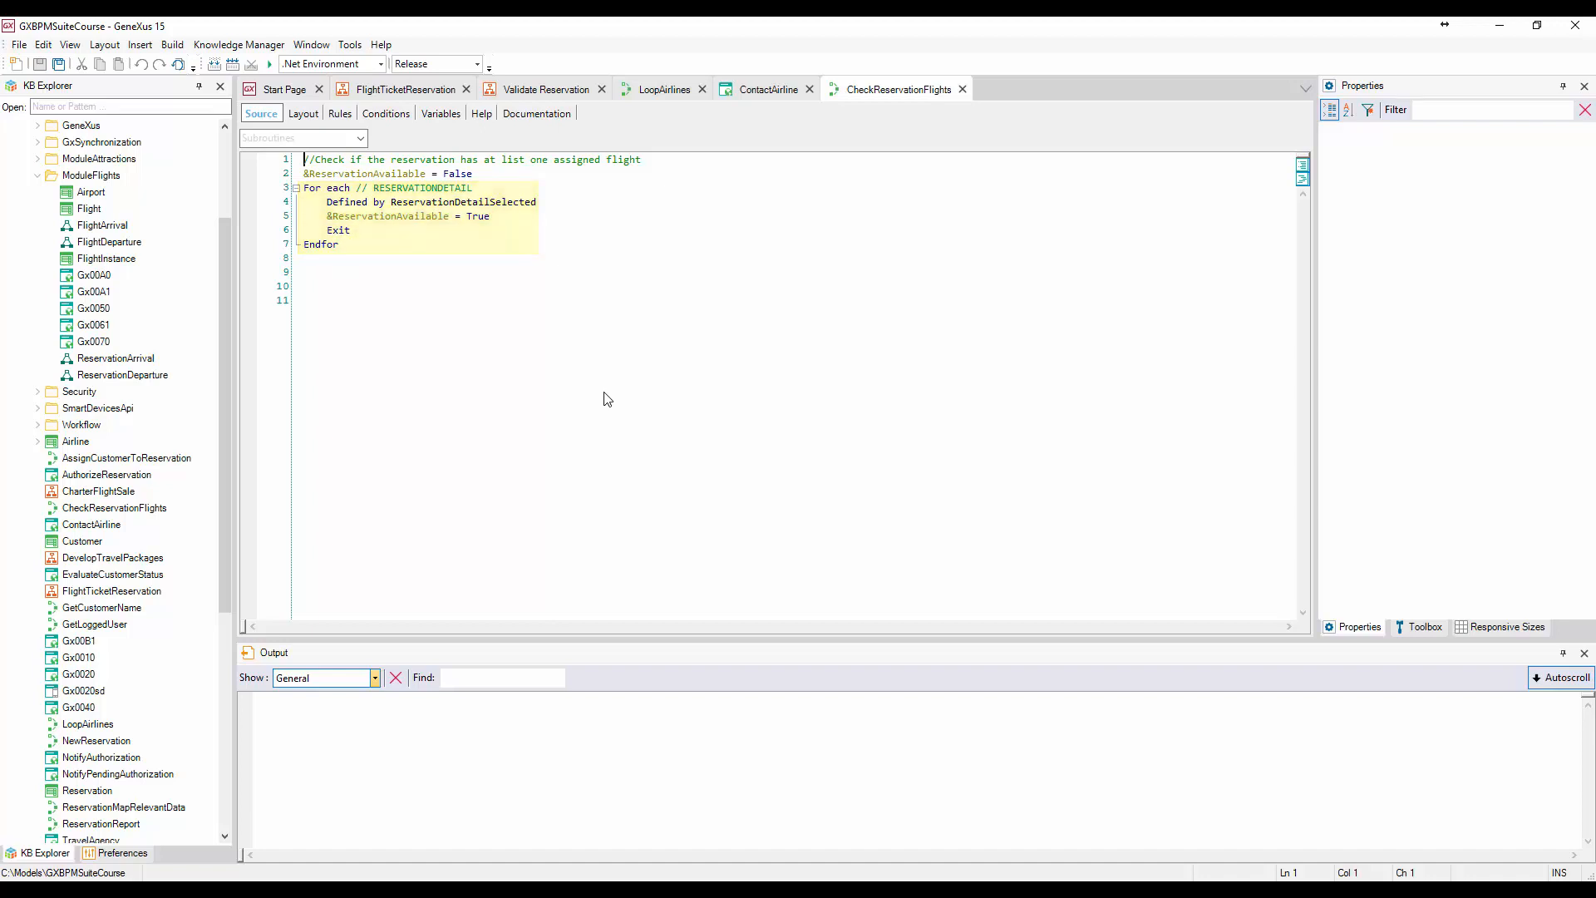
left_click(340, 114)
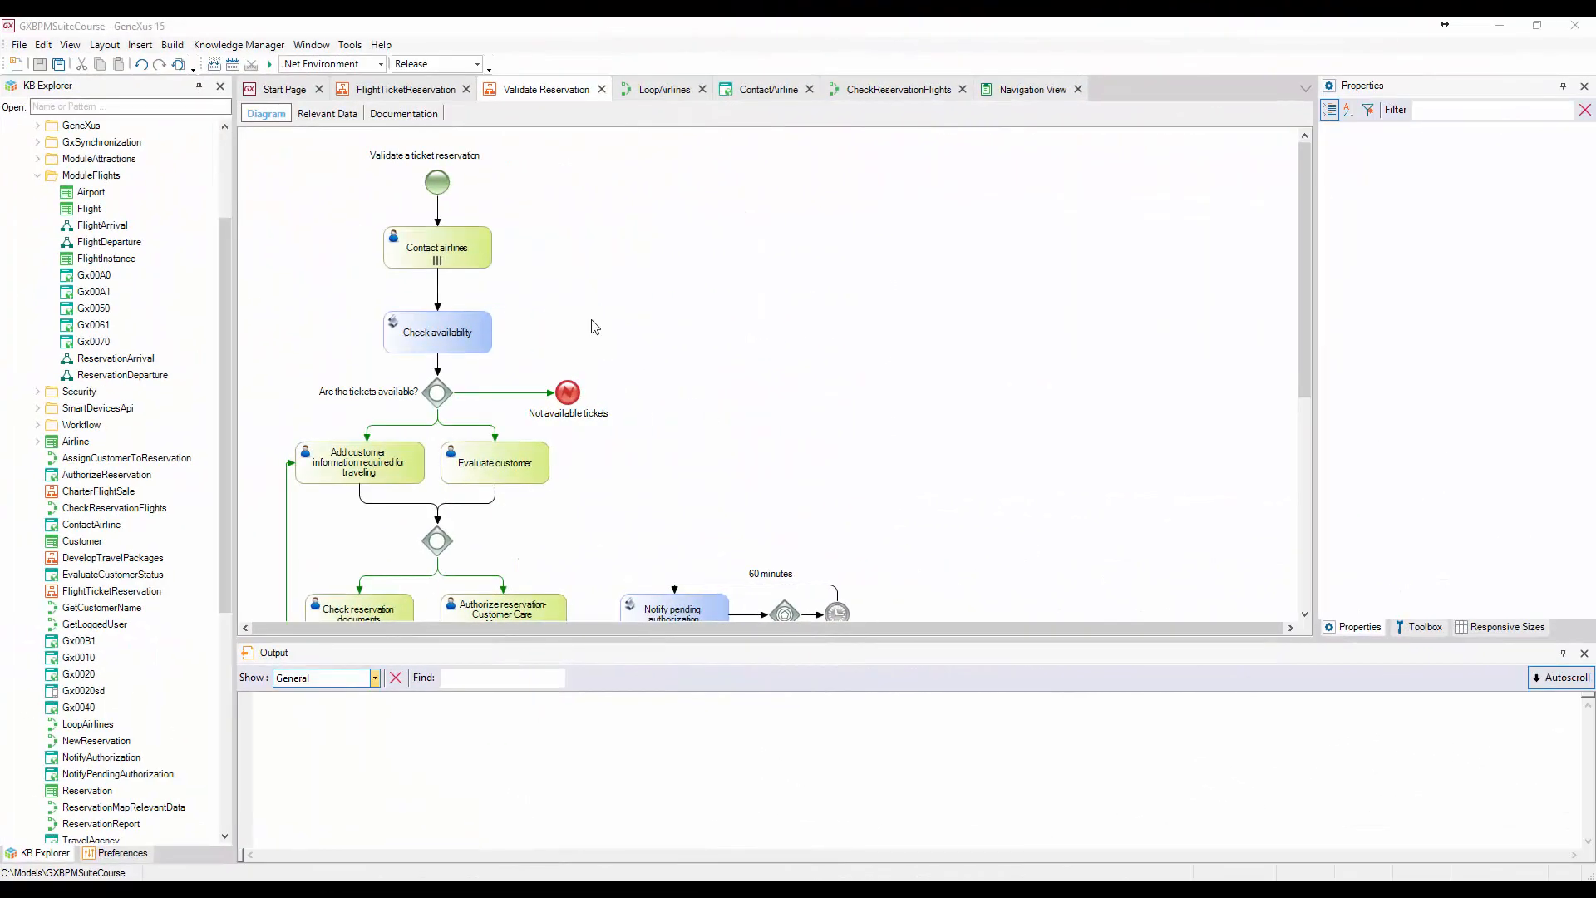
Add a Boolean relevant data item named ReservationAvailable to the Validate Reservation diagram, and make it not a parameter
left_click(333, 119)
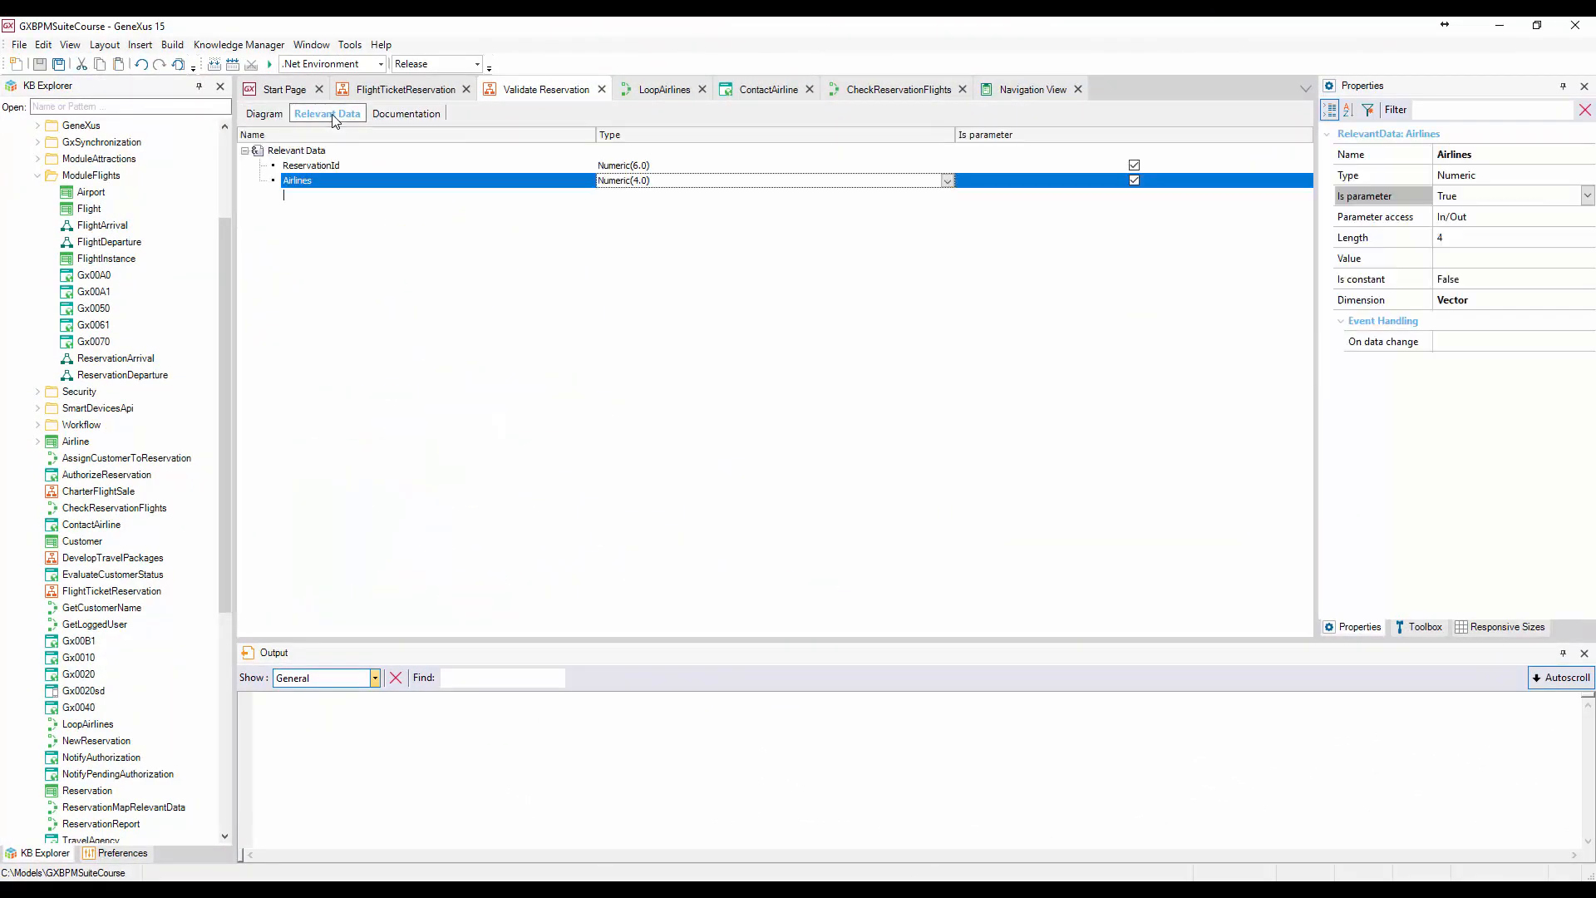
type("Reserva")
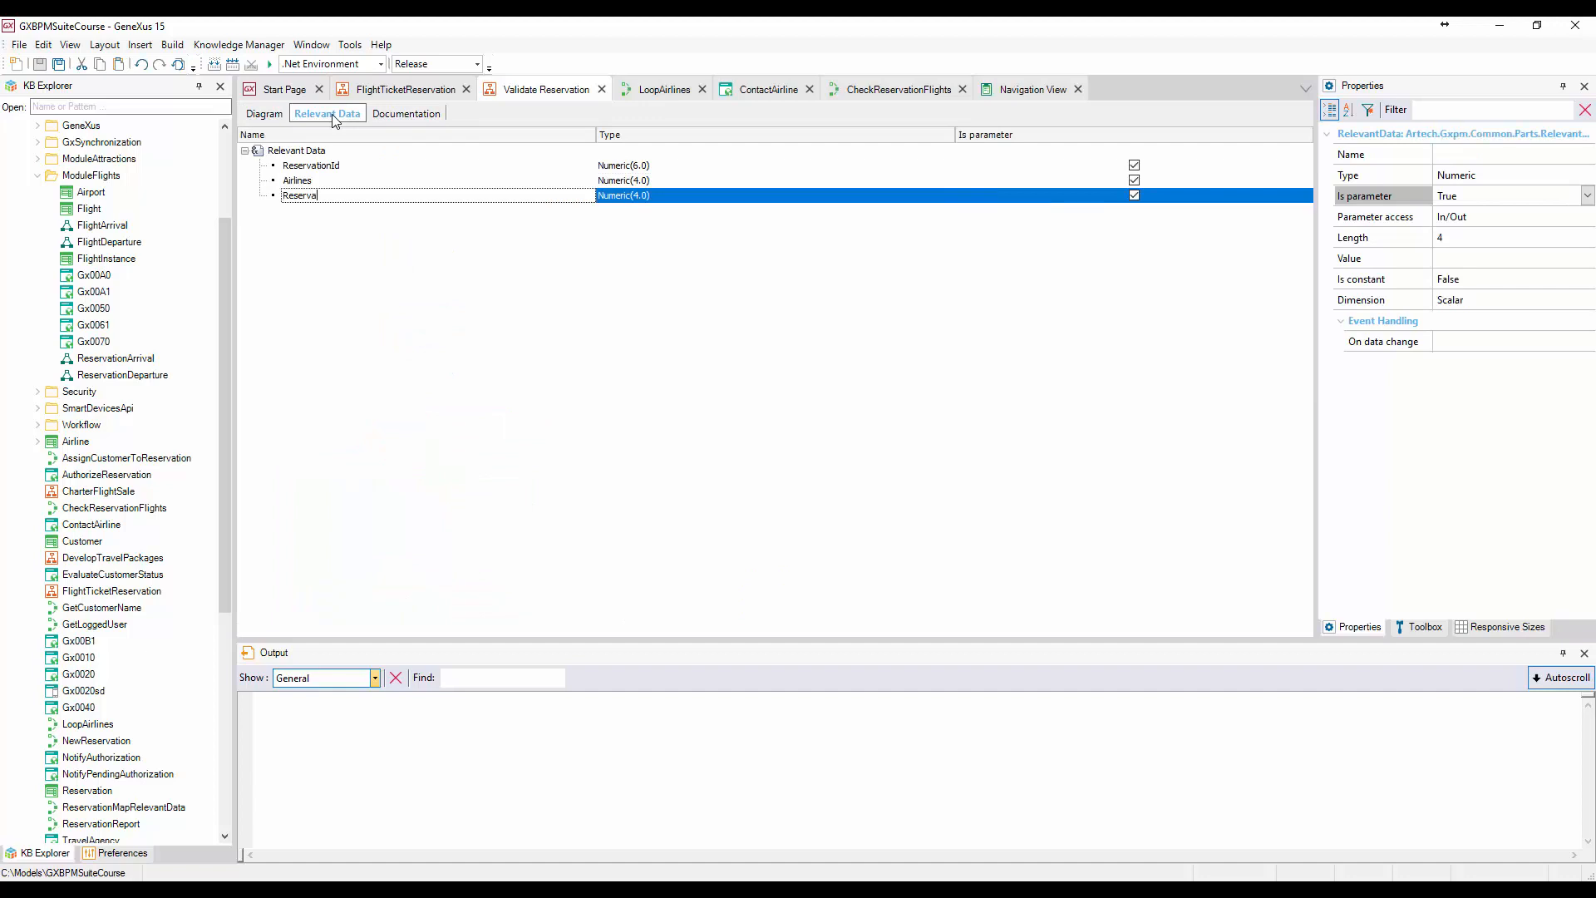
type("tionAvailable")
key("Tab")
type("Boo")
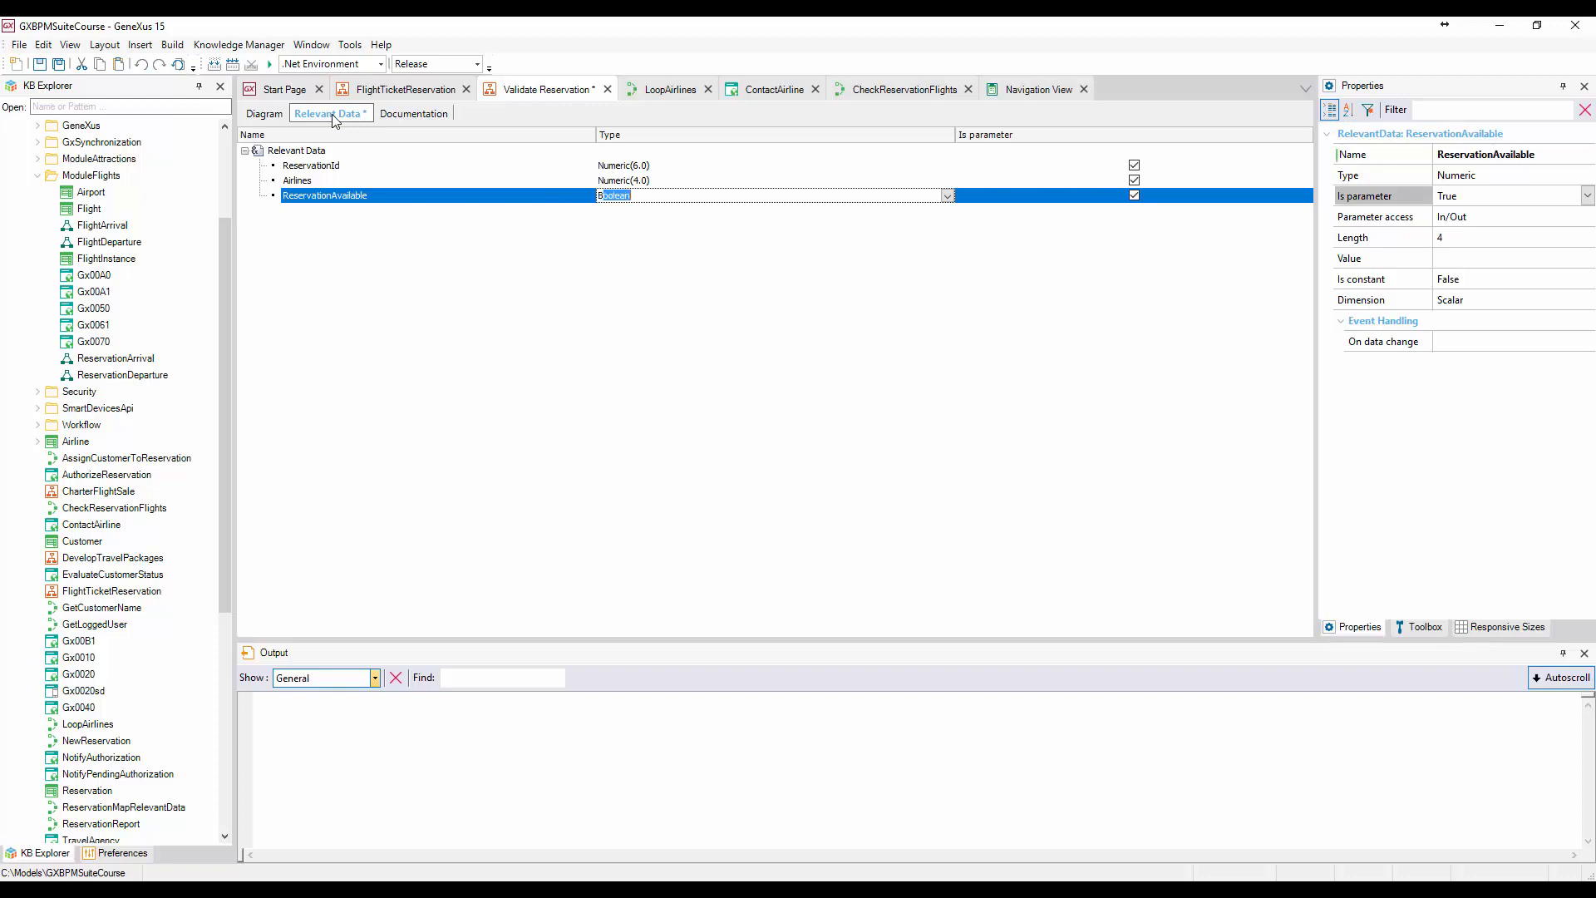
key("Tab")
left_click(1134, 194)
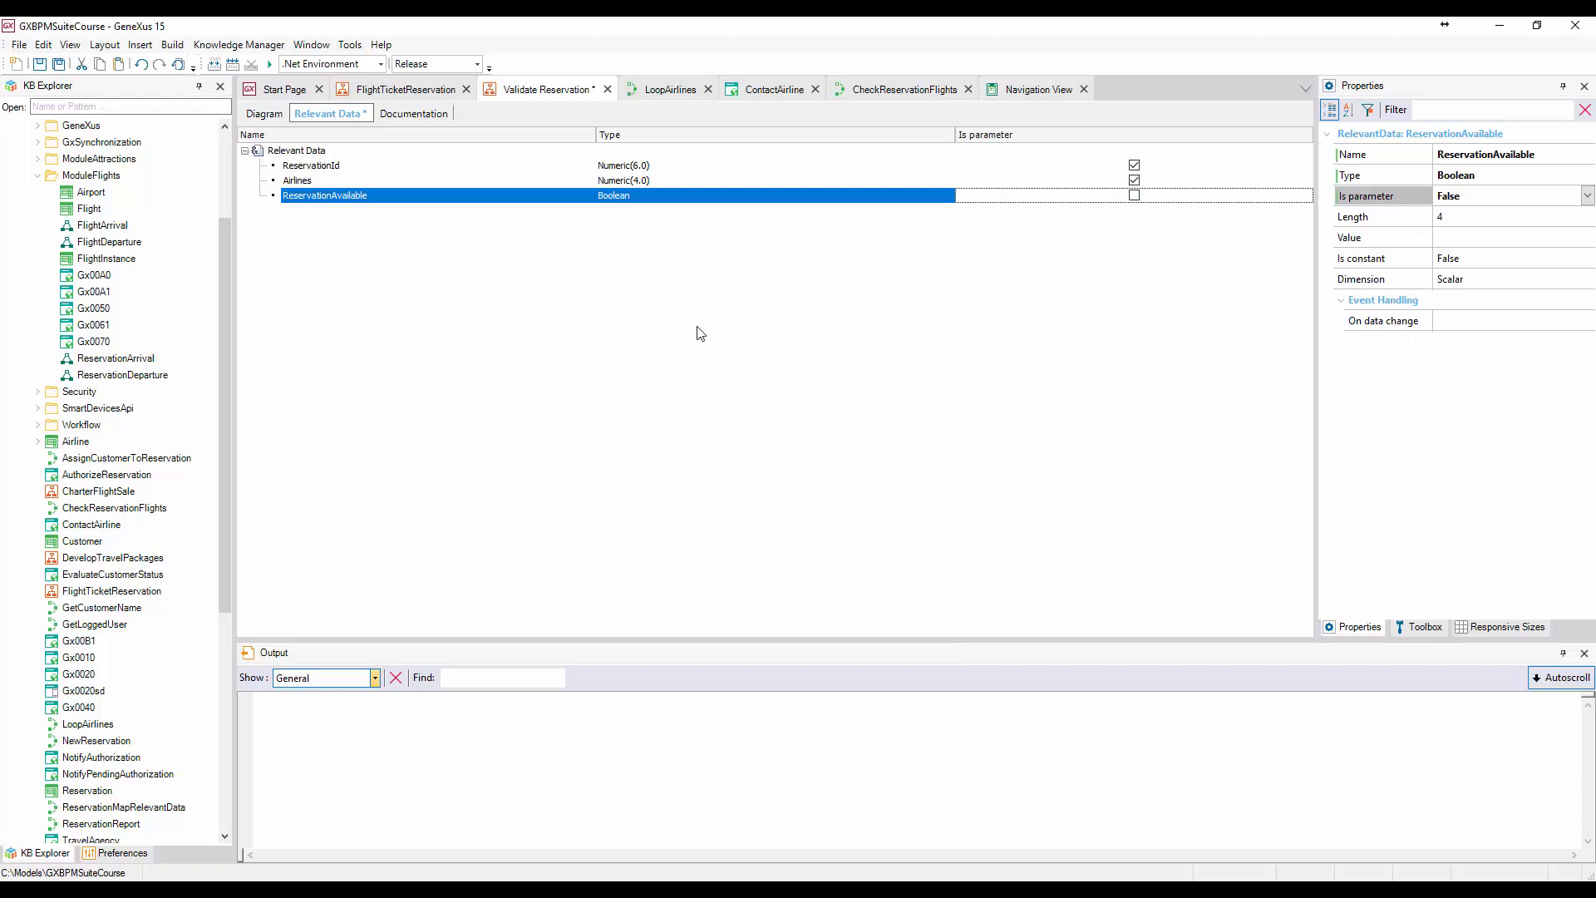
Choose CheckReservationFlights as the procedure of the Check availability script task
left_click(263, 117)
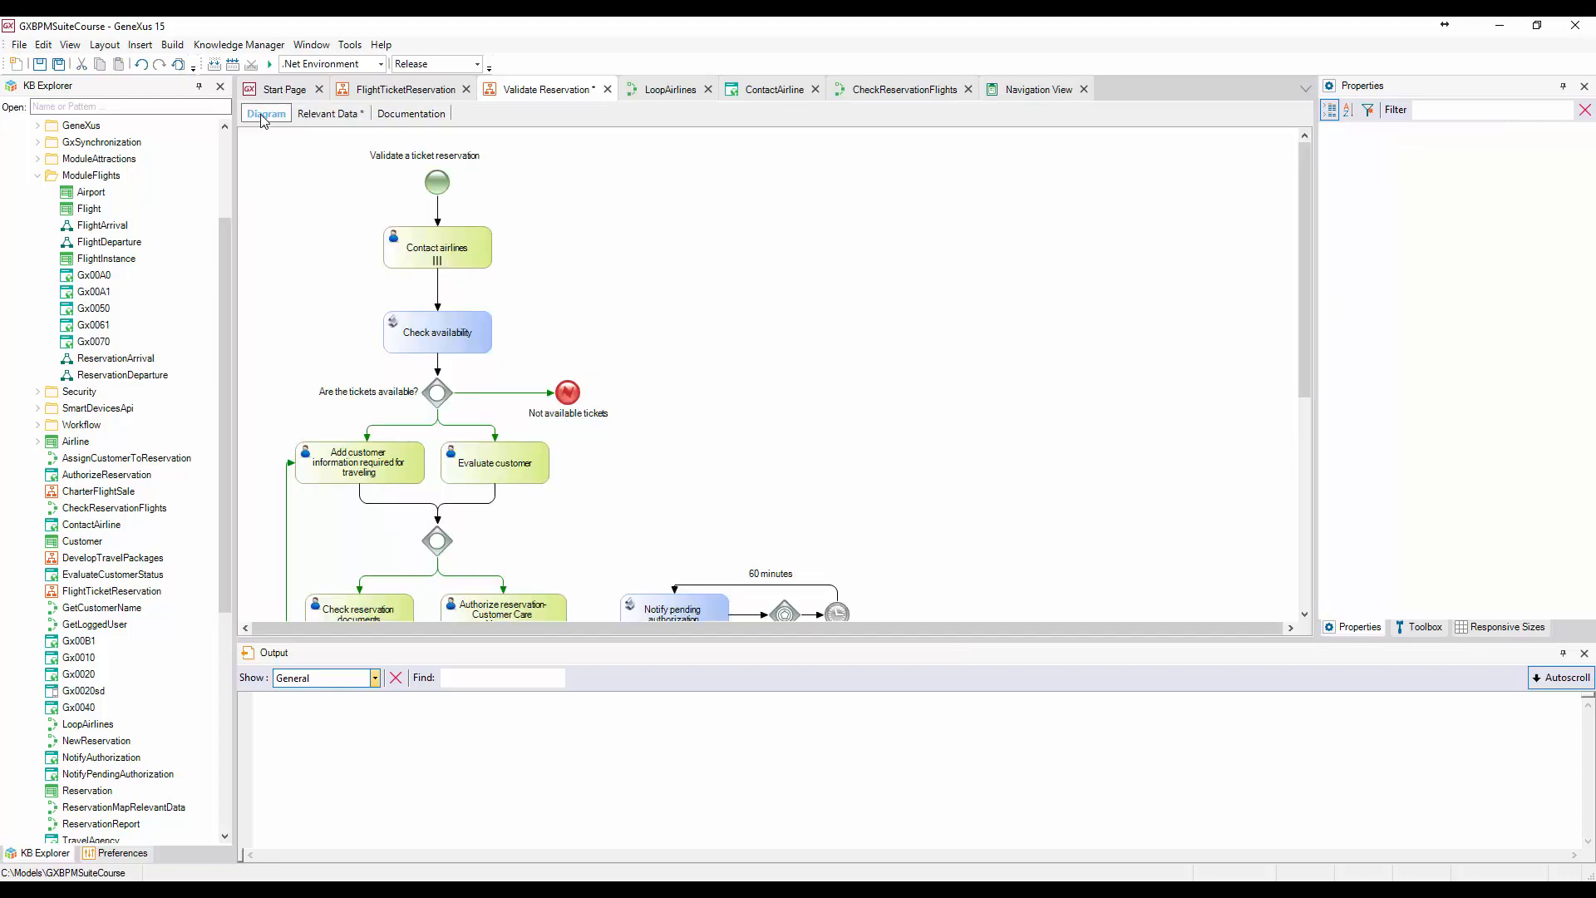
left_click(459, 336)
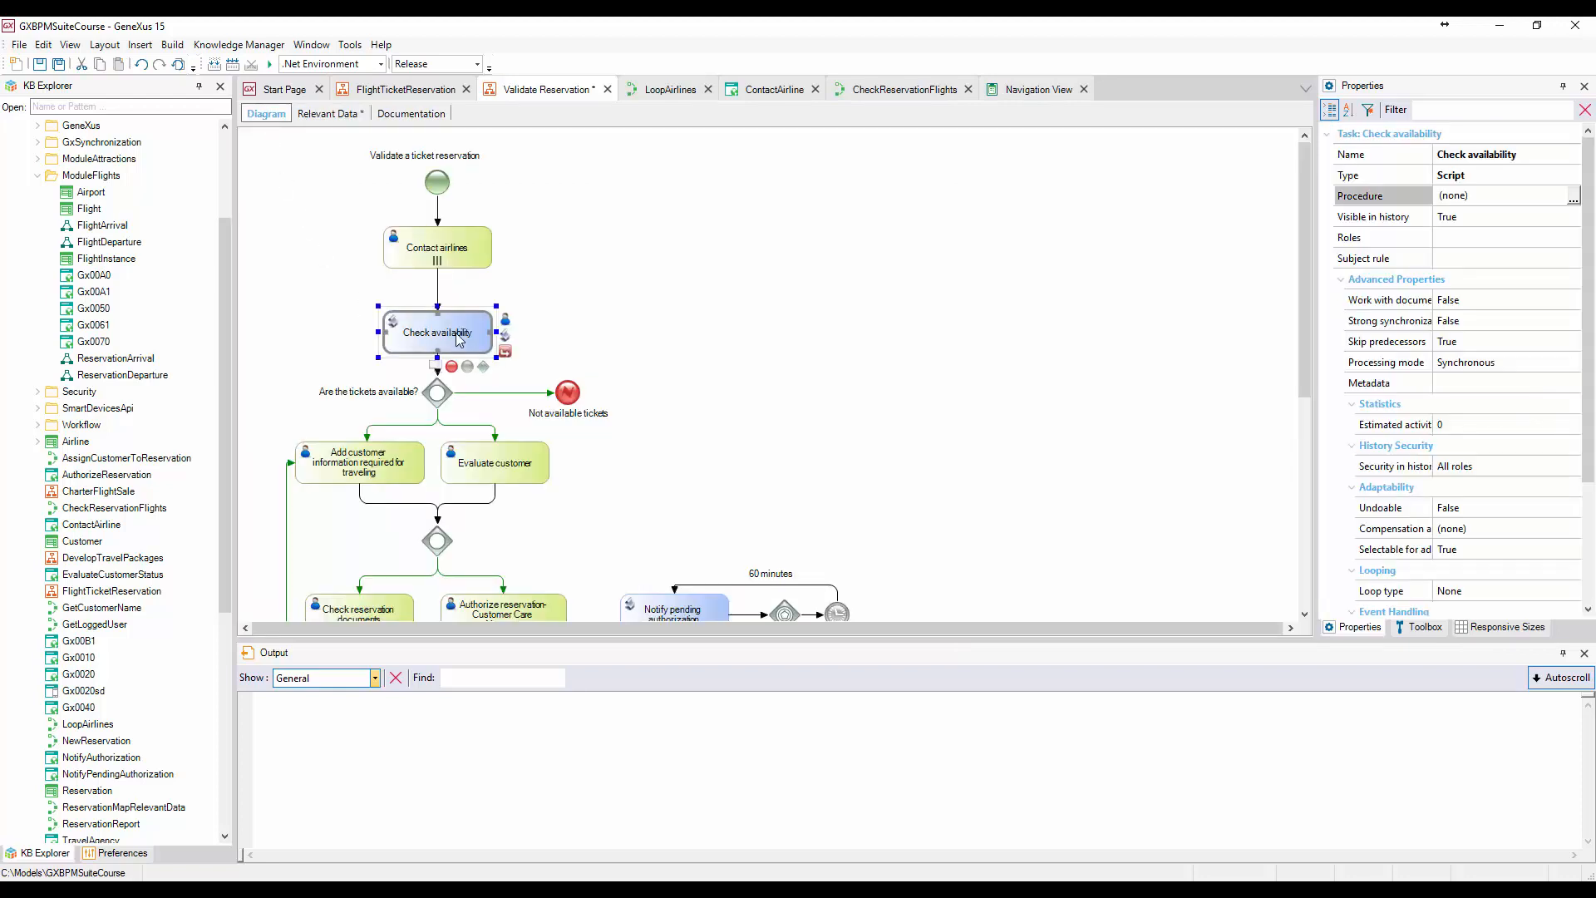
left_click(1573, 200)
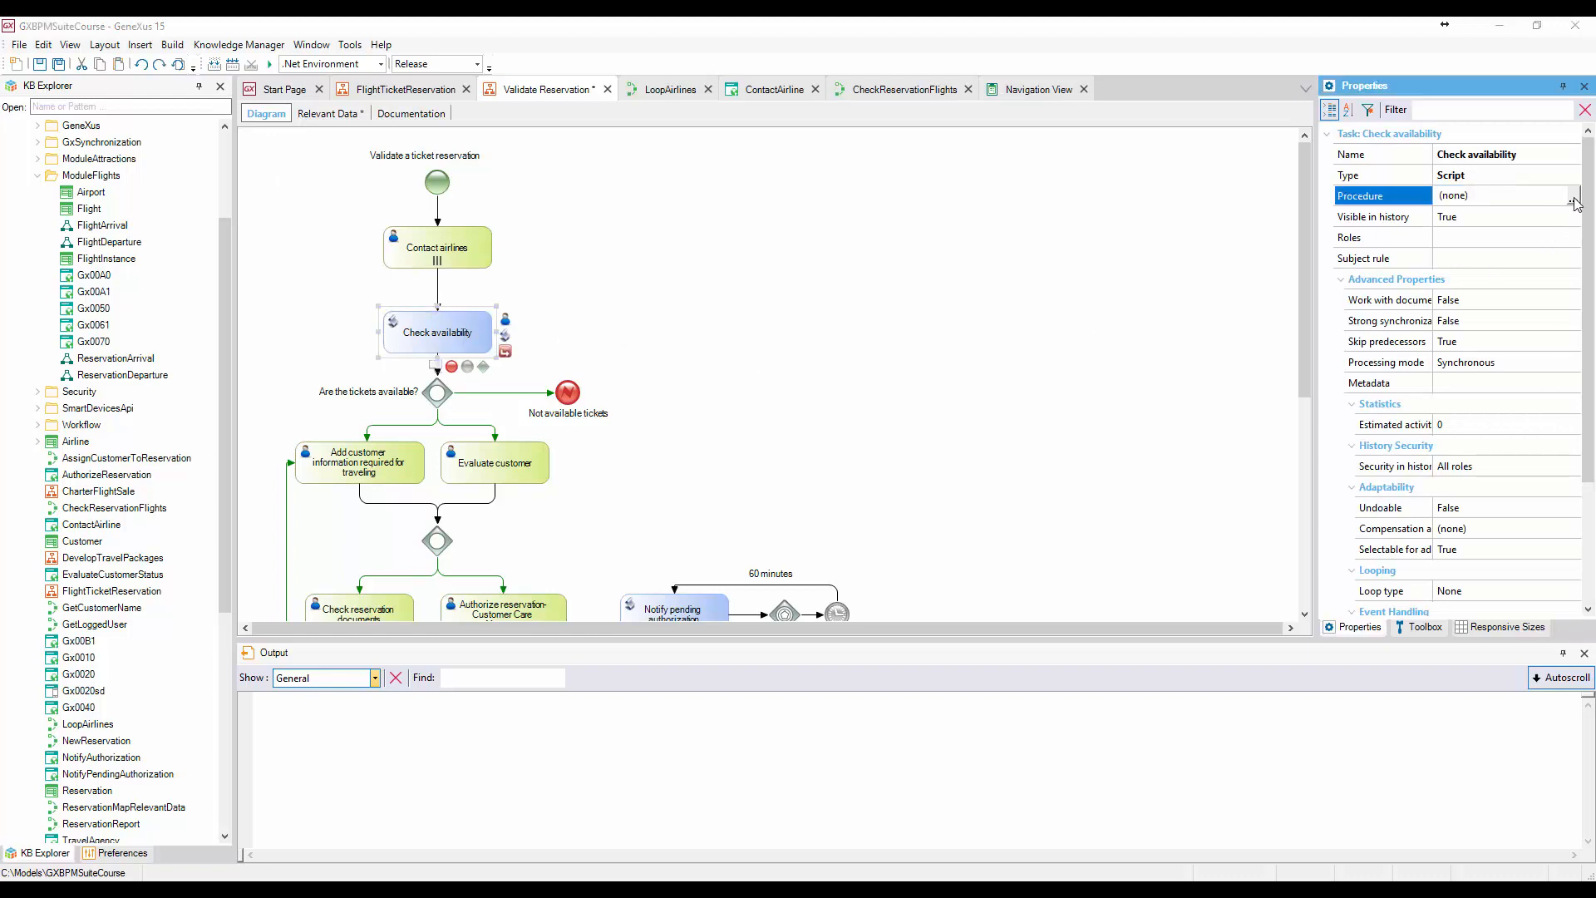
left_click(840, 392)
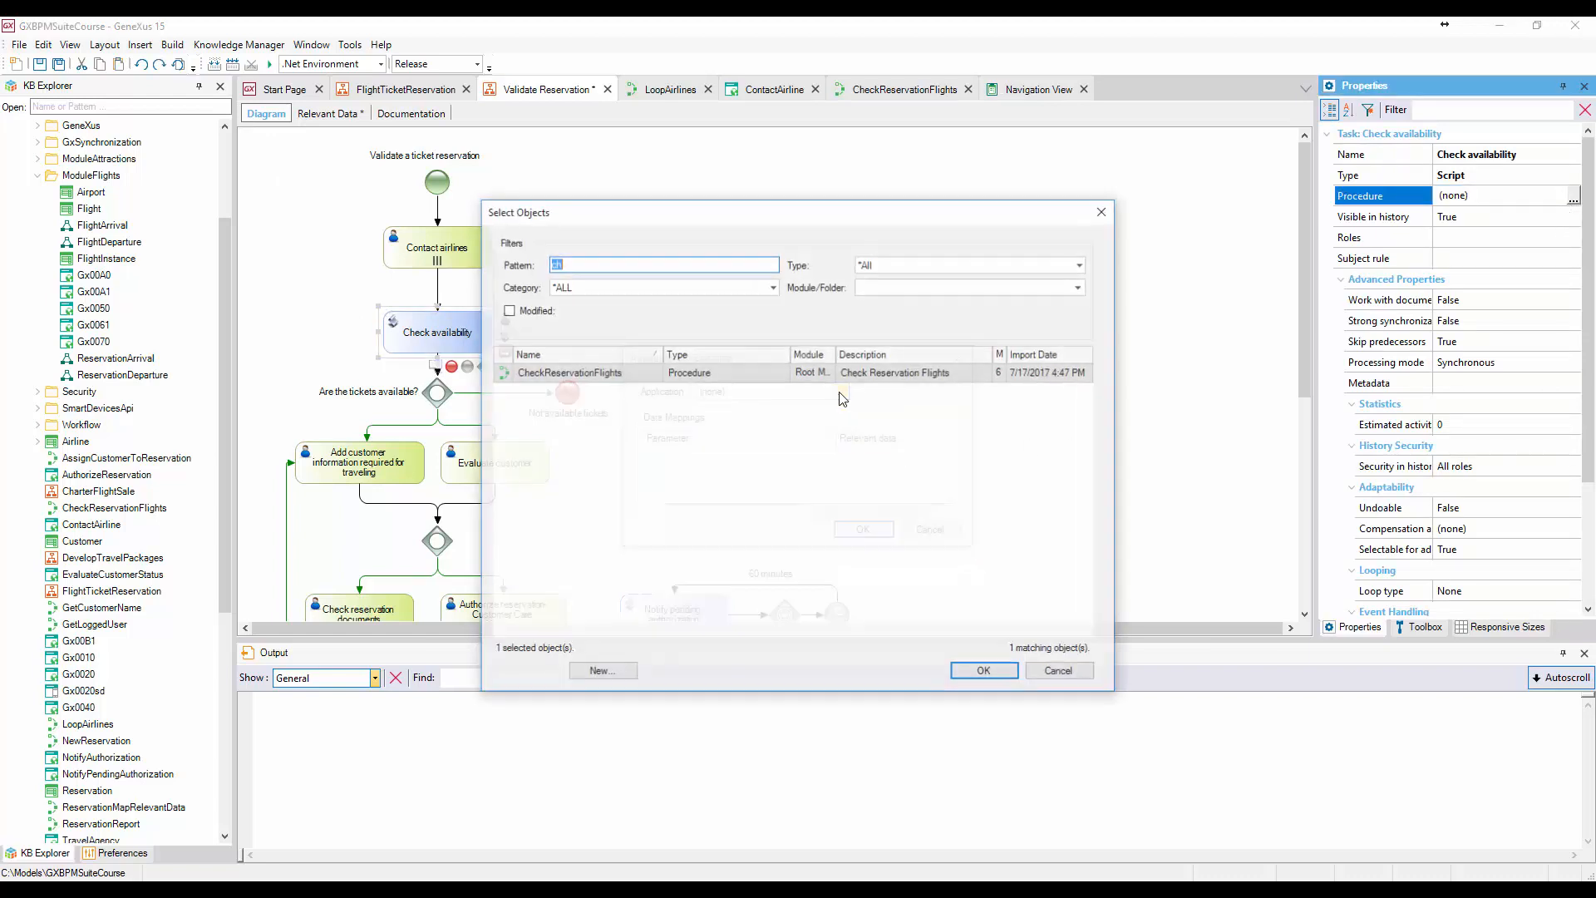
type("ch")
double_click(590, 372)
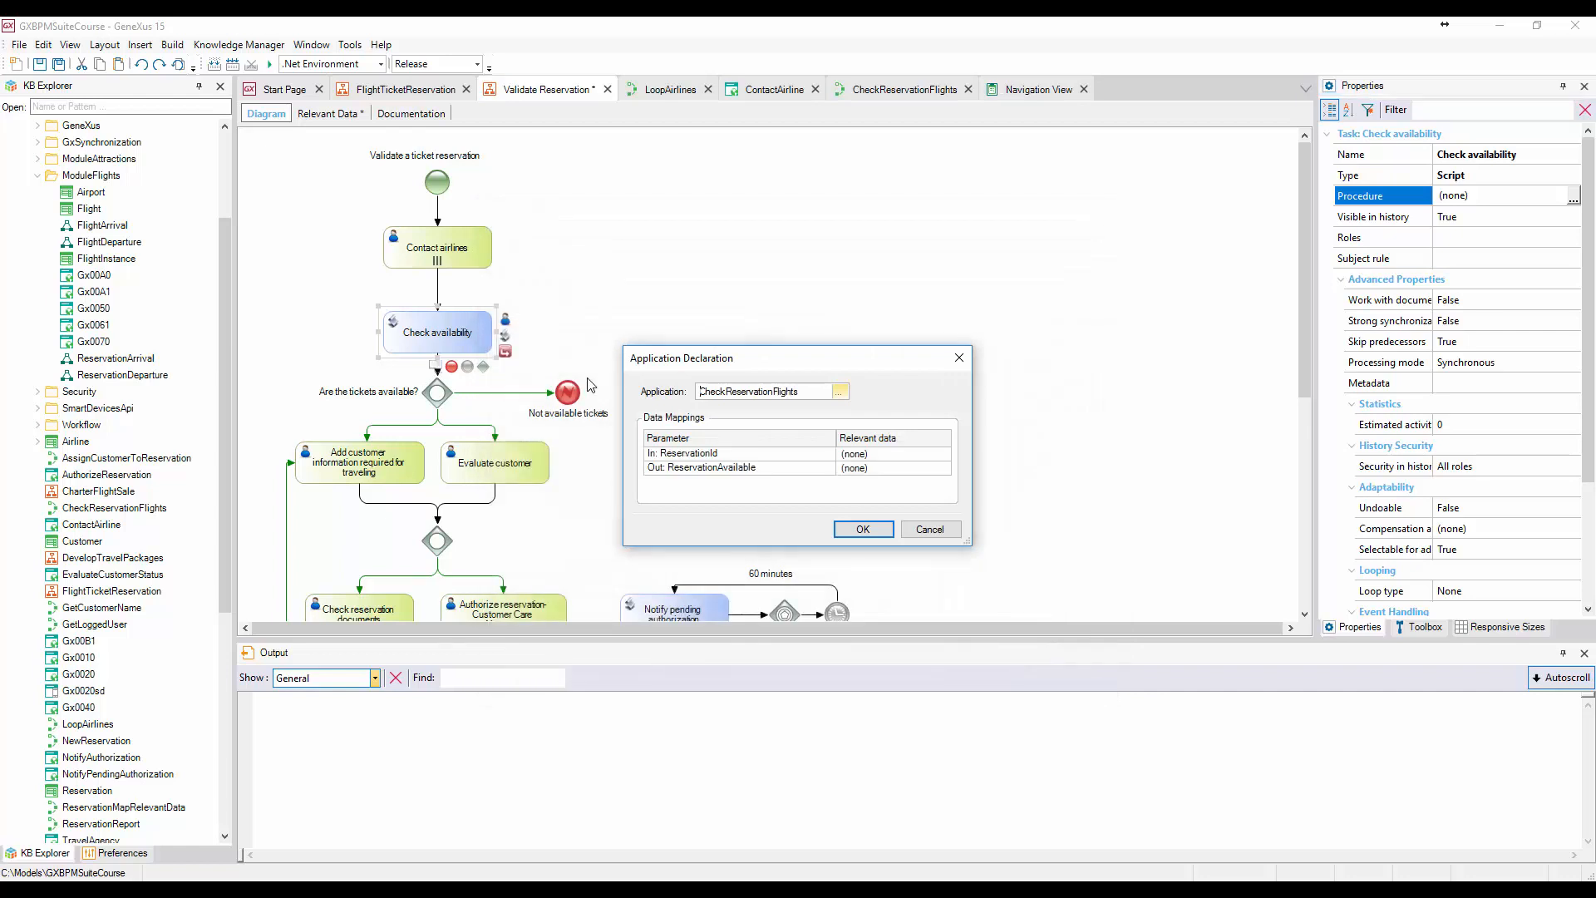
Map the procedure's ReservationId and ReservationAvailable parameters to the relevant data of the same names, and confirm the application declaration
left_click(943, 455)
left_click(943, 454)
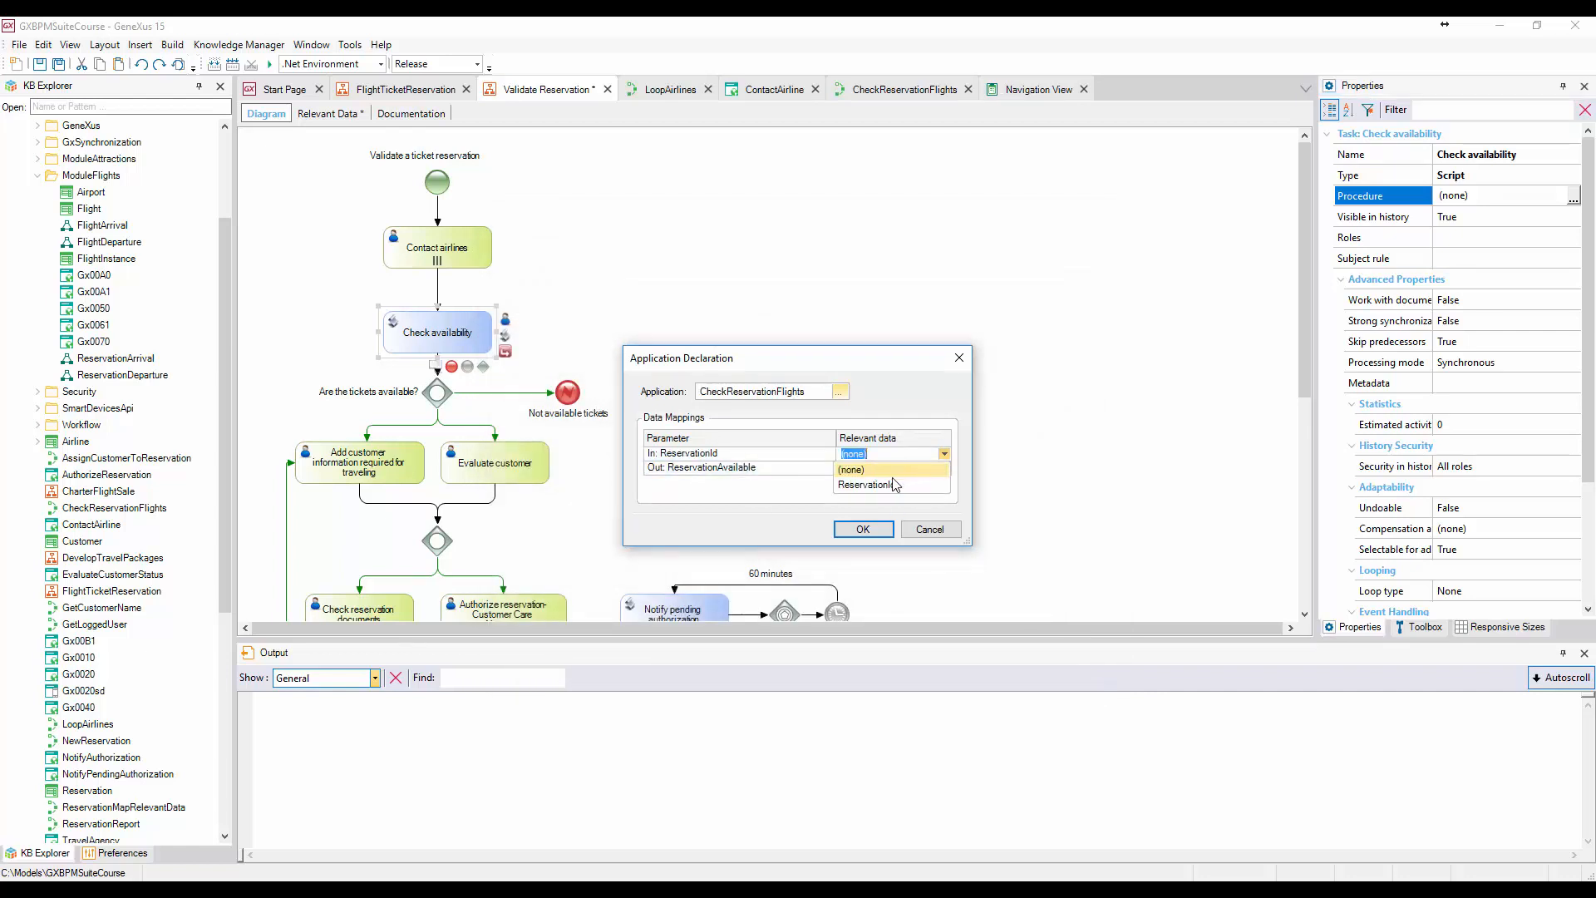
left_click(881, 485)
left_click(945, 468)
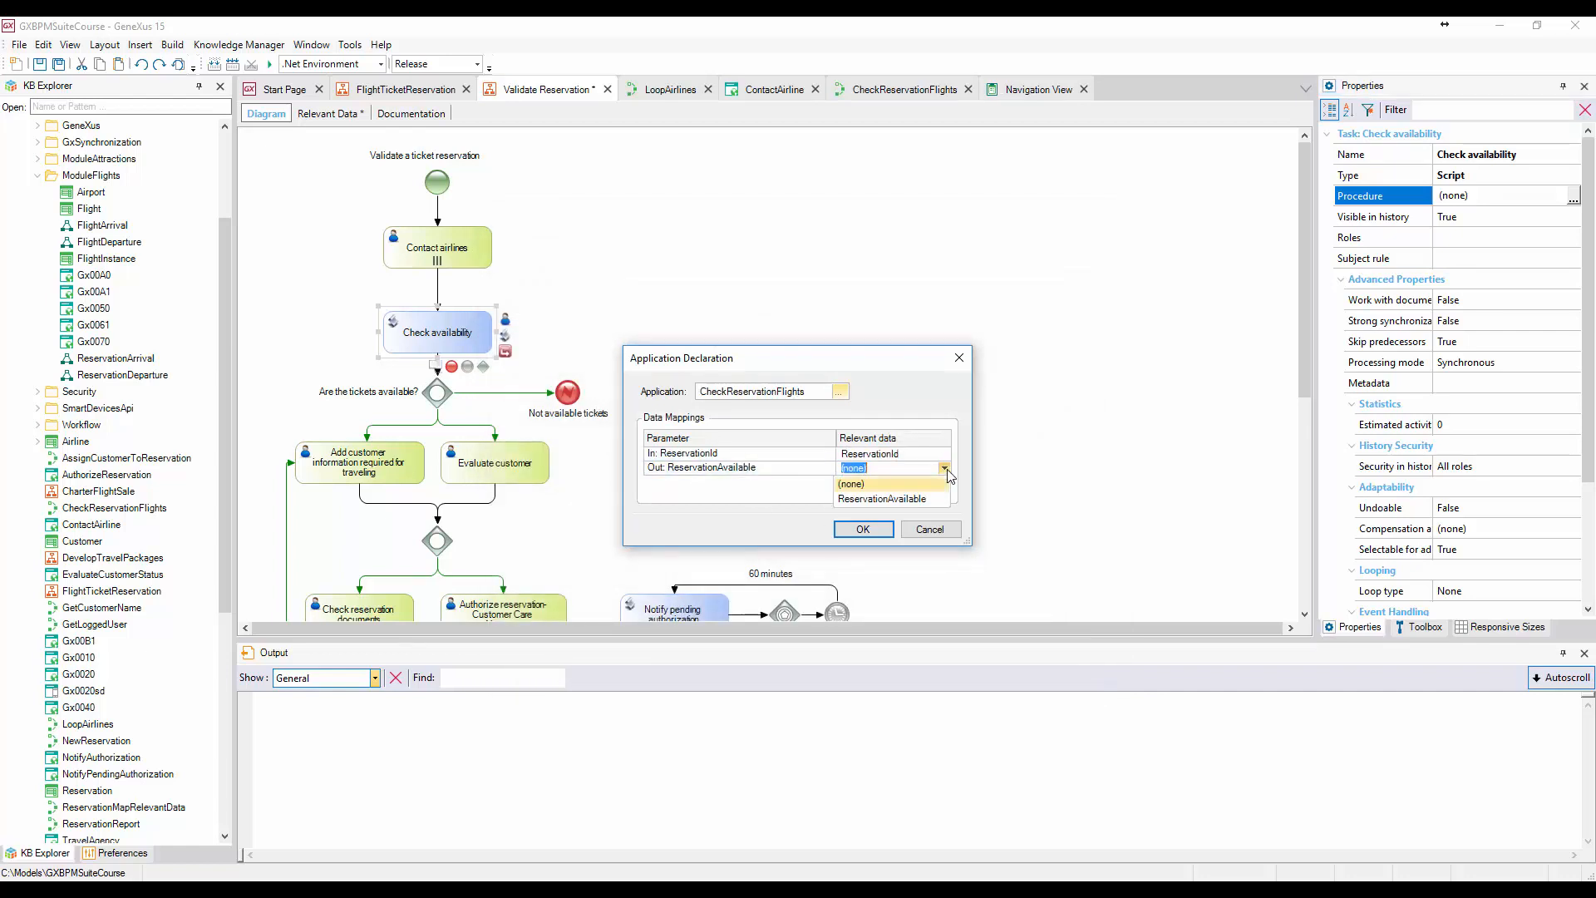
left_click(937, 499)
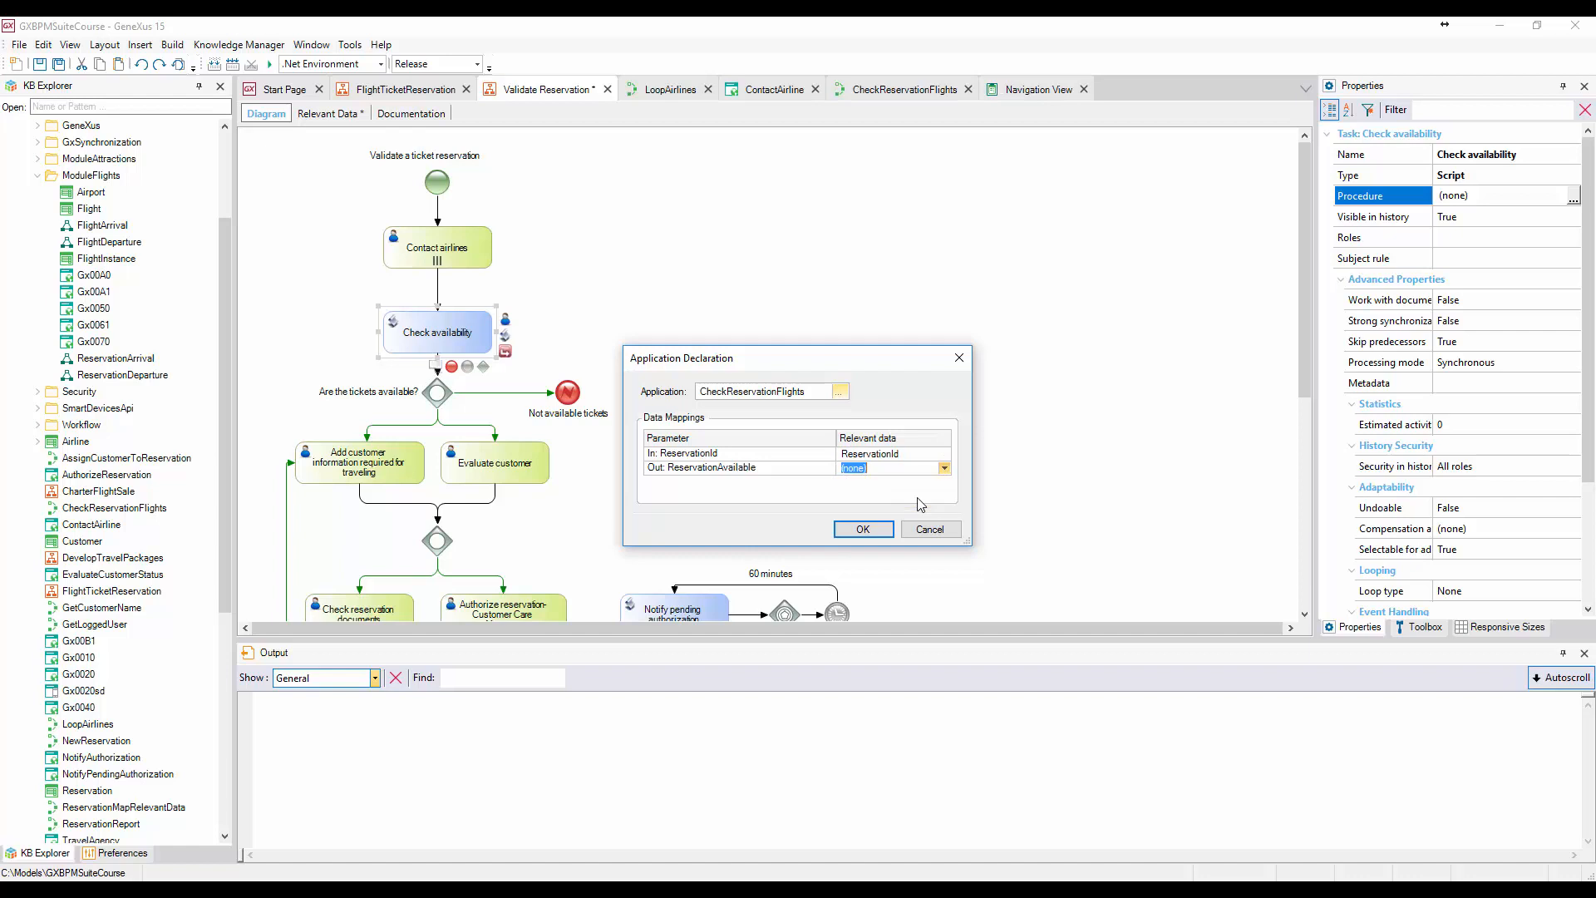
left_click(875, 532)
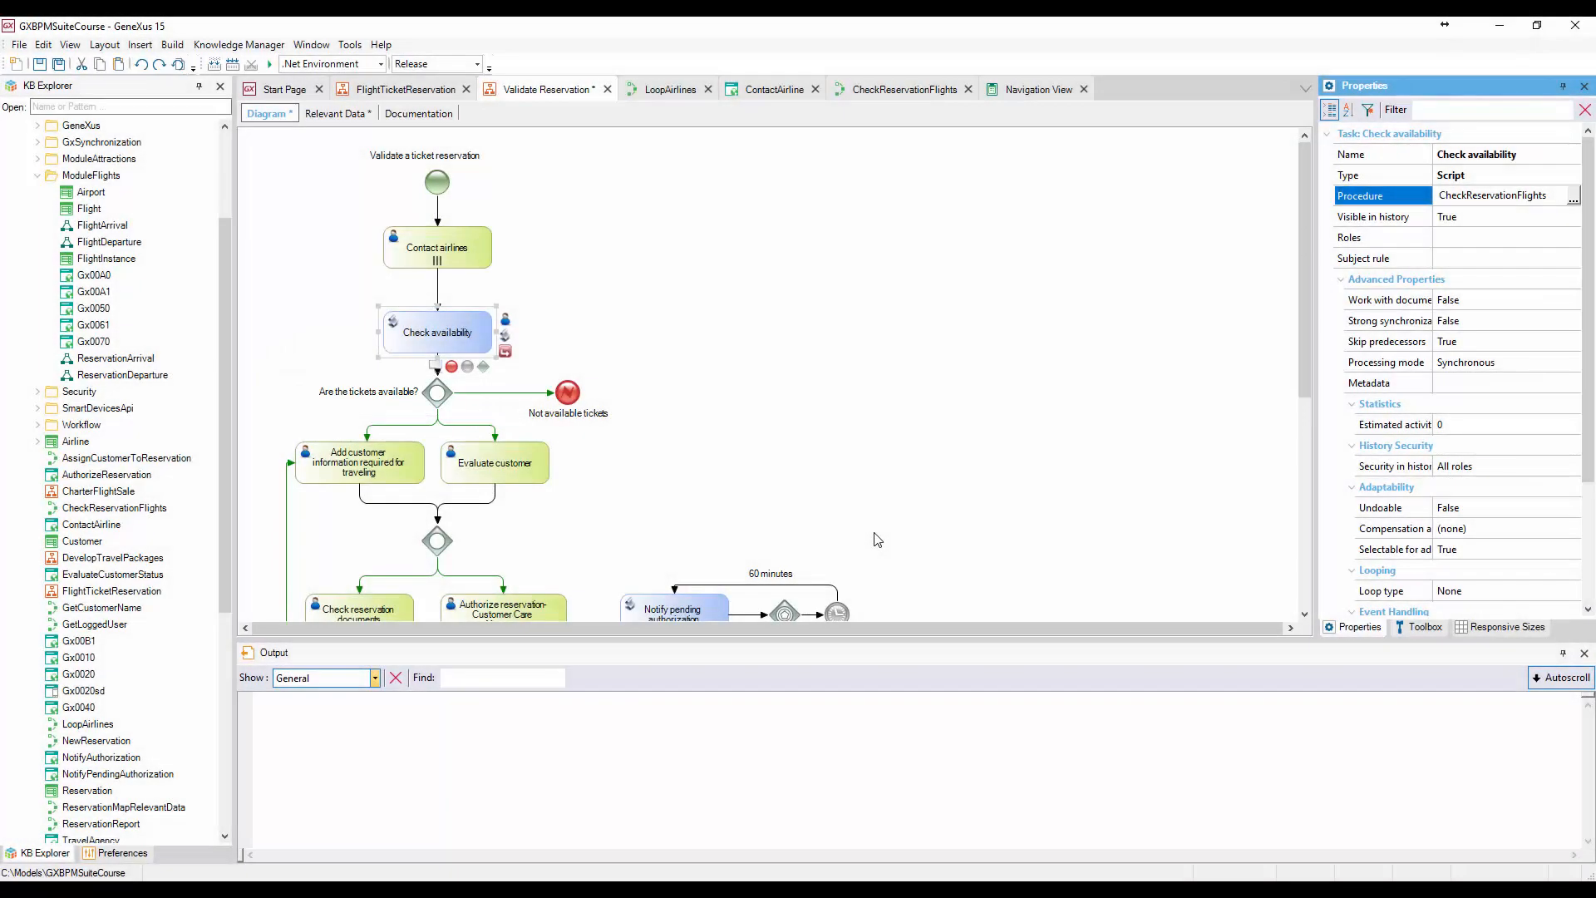
Set the condition of the connector to the Not available tickets end event to &ReservationAvailable = False, with the text "Tickets not available"
double_click(519, 395)
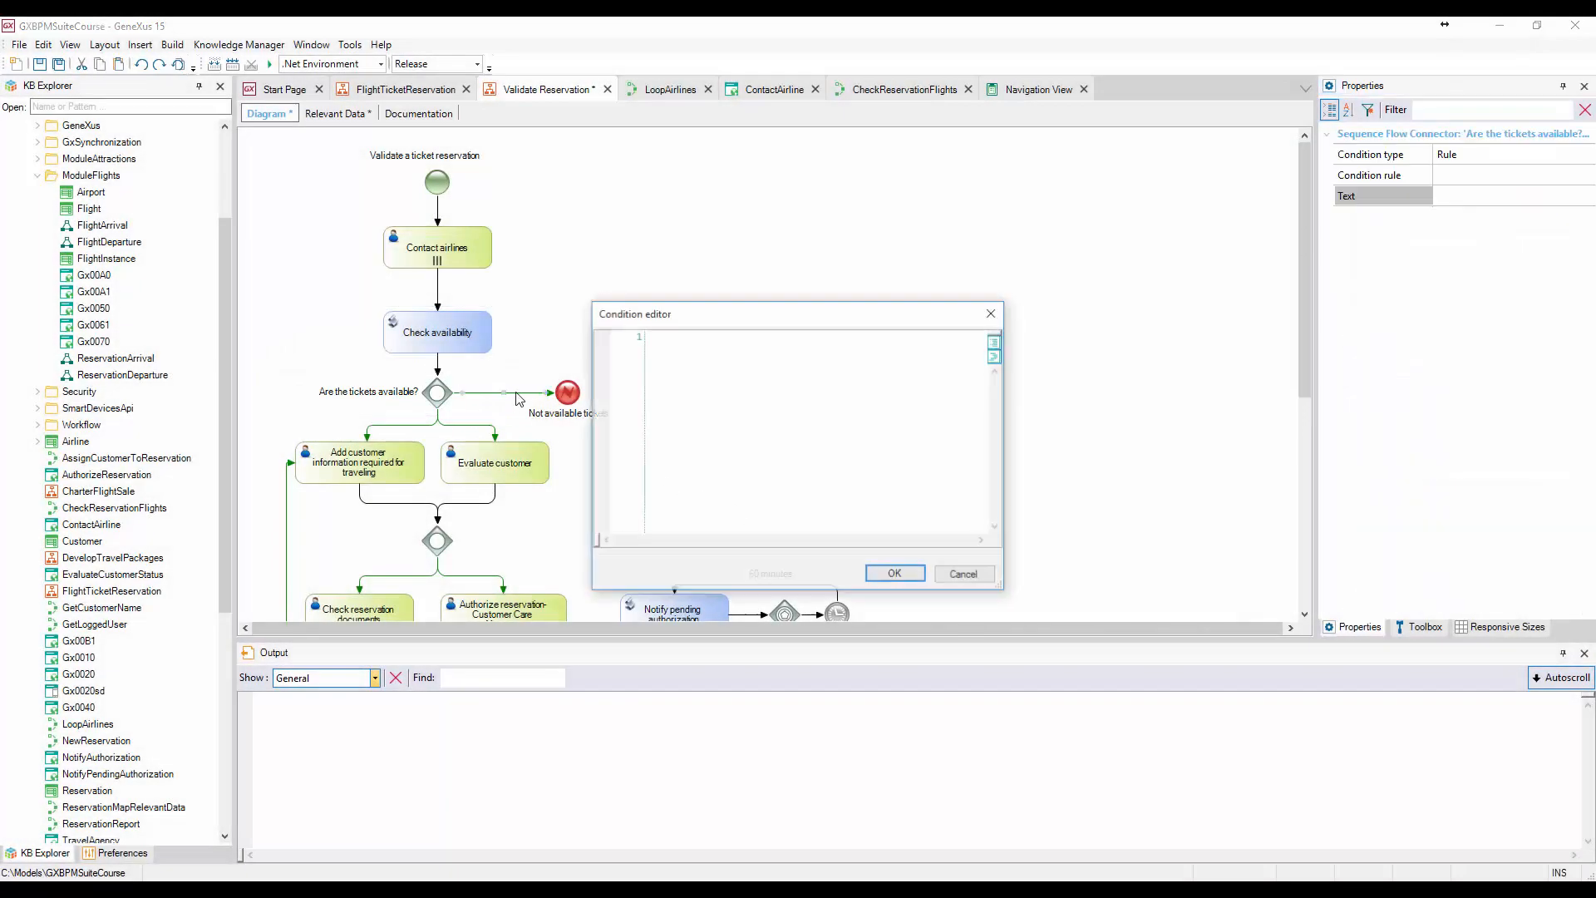
type("&ReservationAvailable")
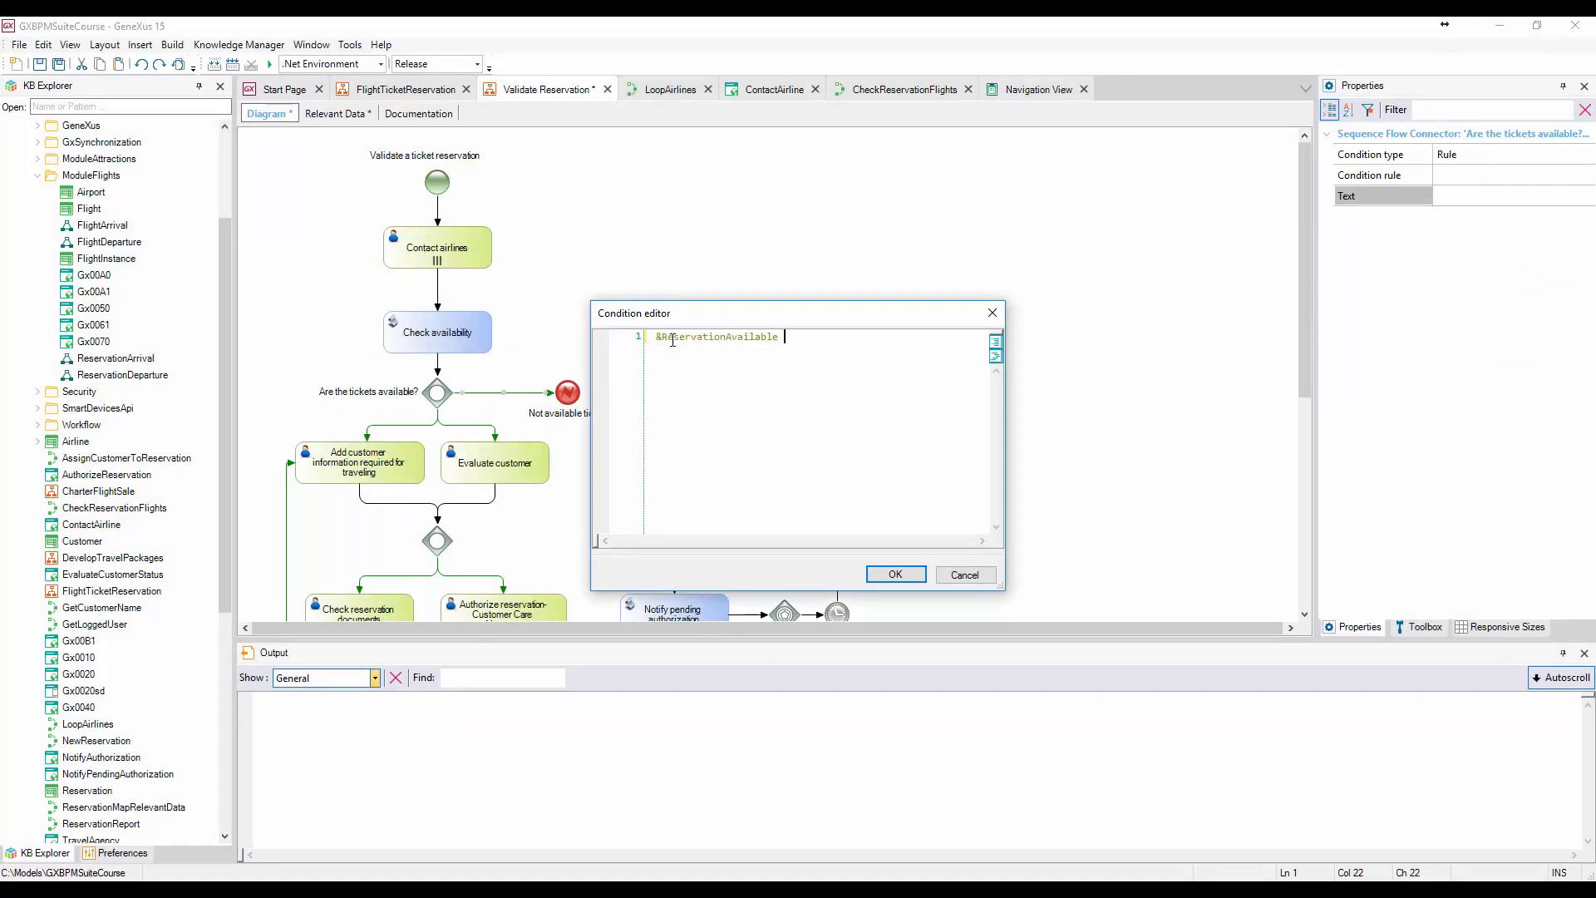
type(" = False")
left_click(897, 575)
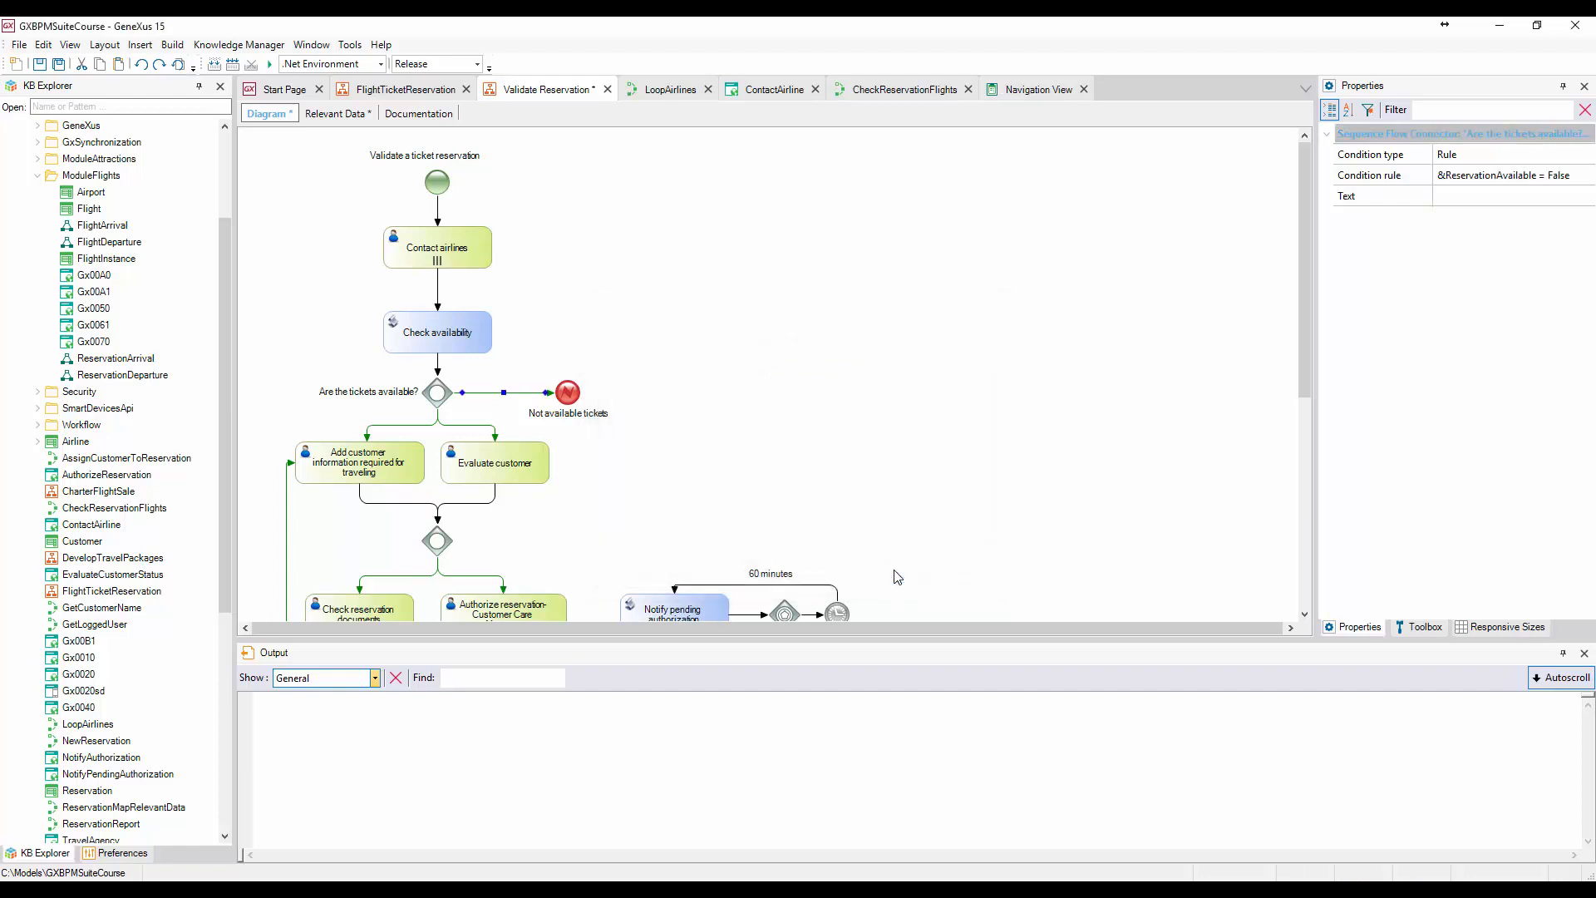
left_click(1451, 195)
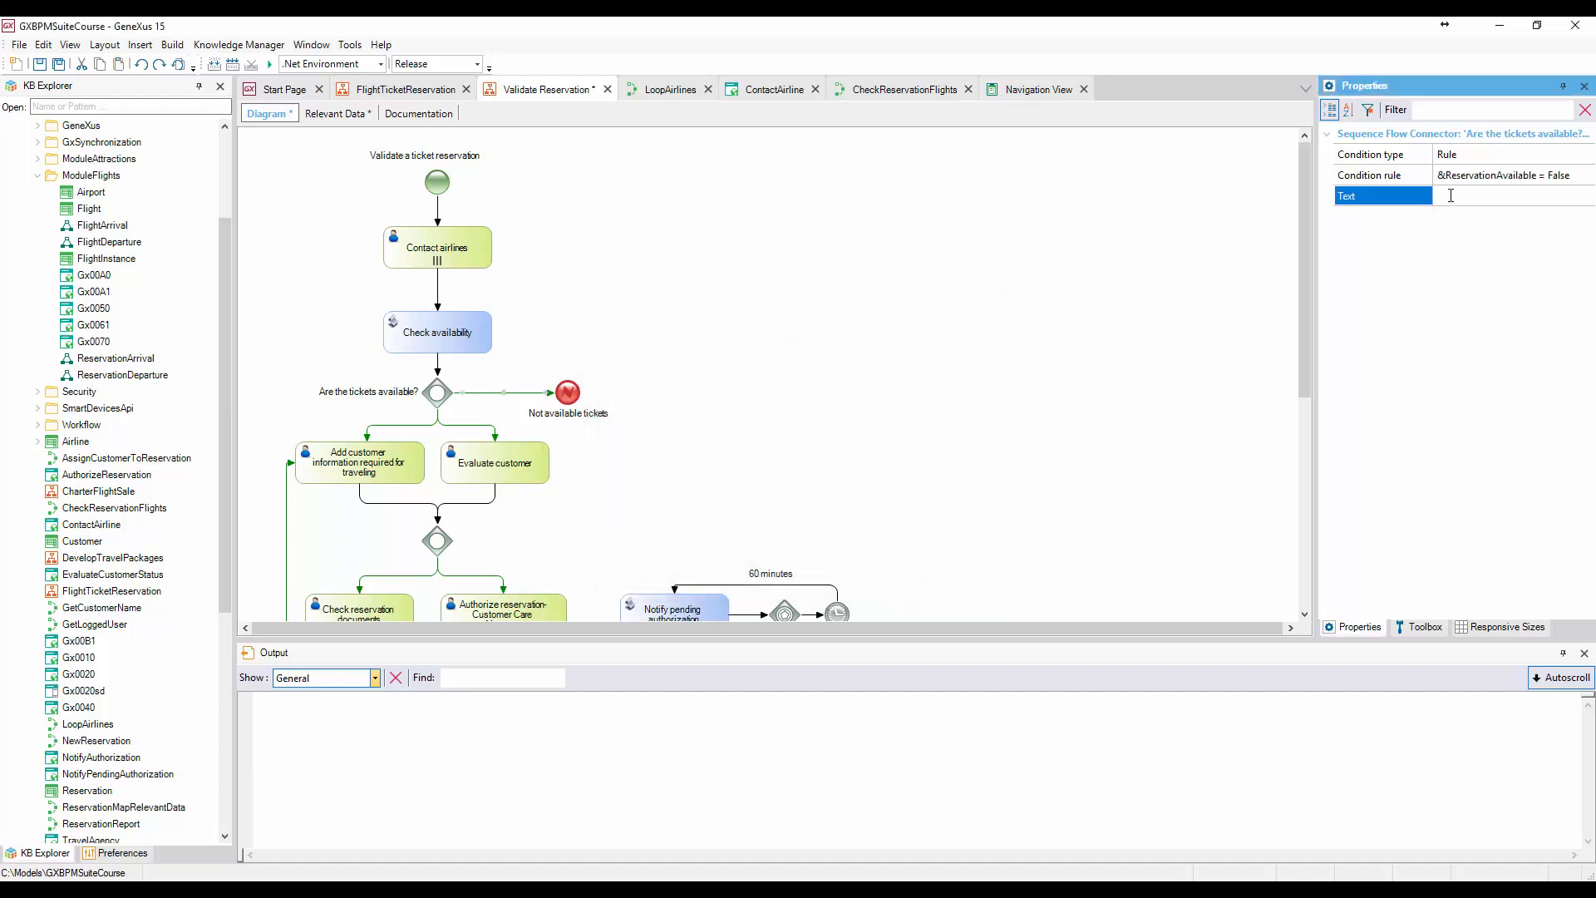
type("Tickets")
type("not available")
key("Return")
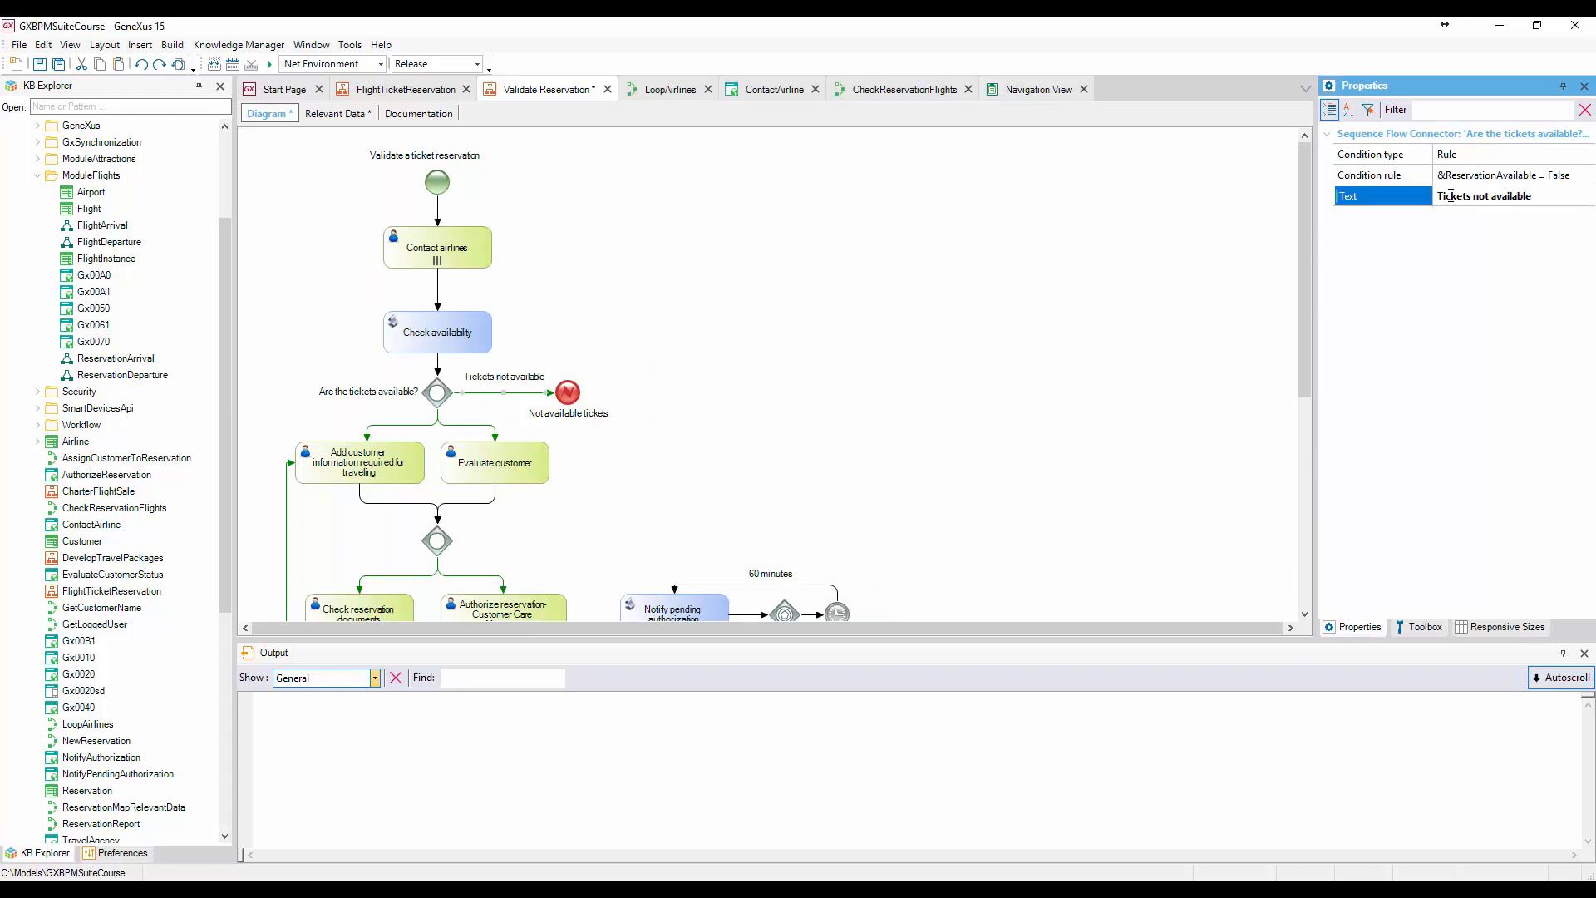
Set the condition of the connector from the availability gateway to the Evaluate customer task to &ReservationAvailable = True
left_click(479, 431)
double_click(480, 431)
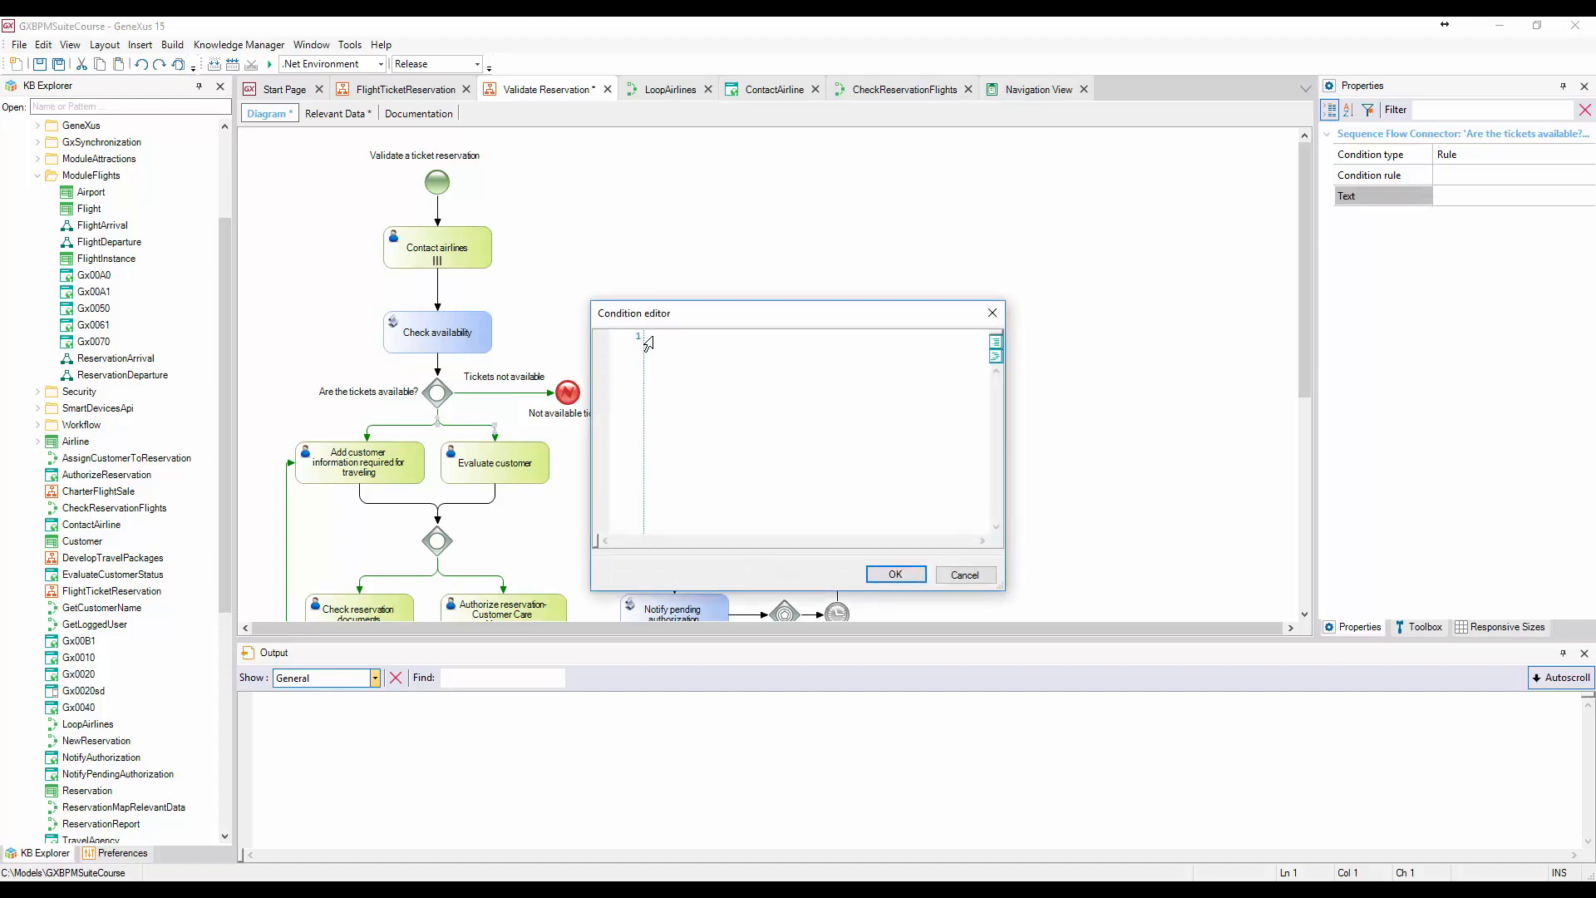
type("&")
key("Down")
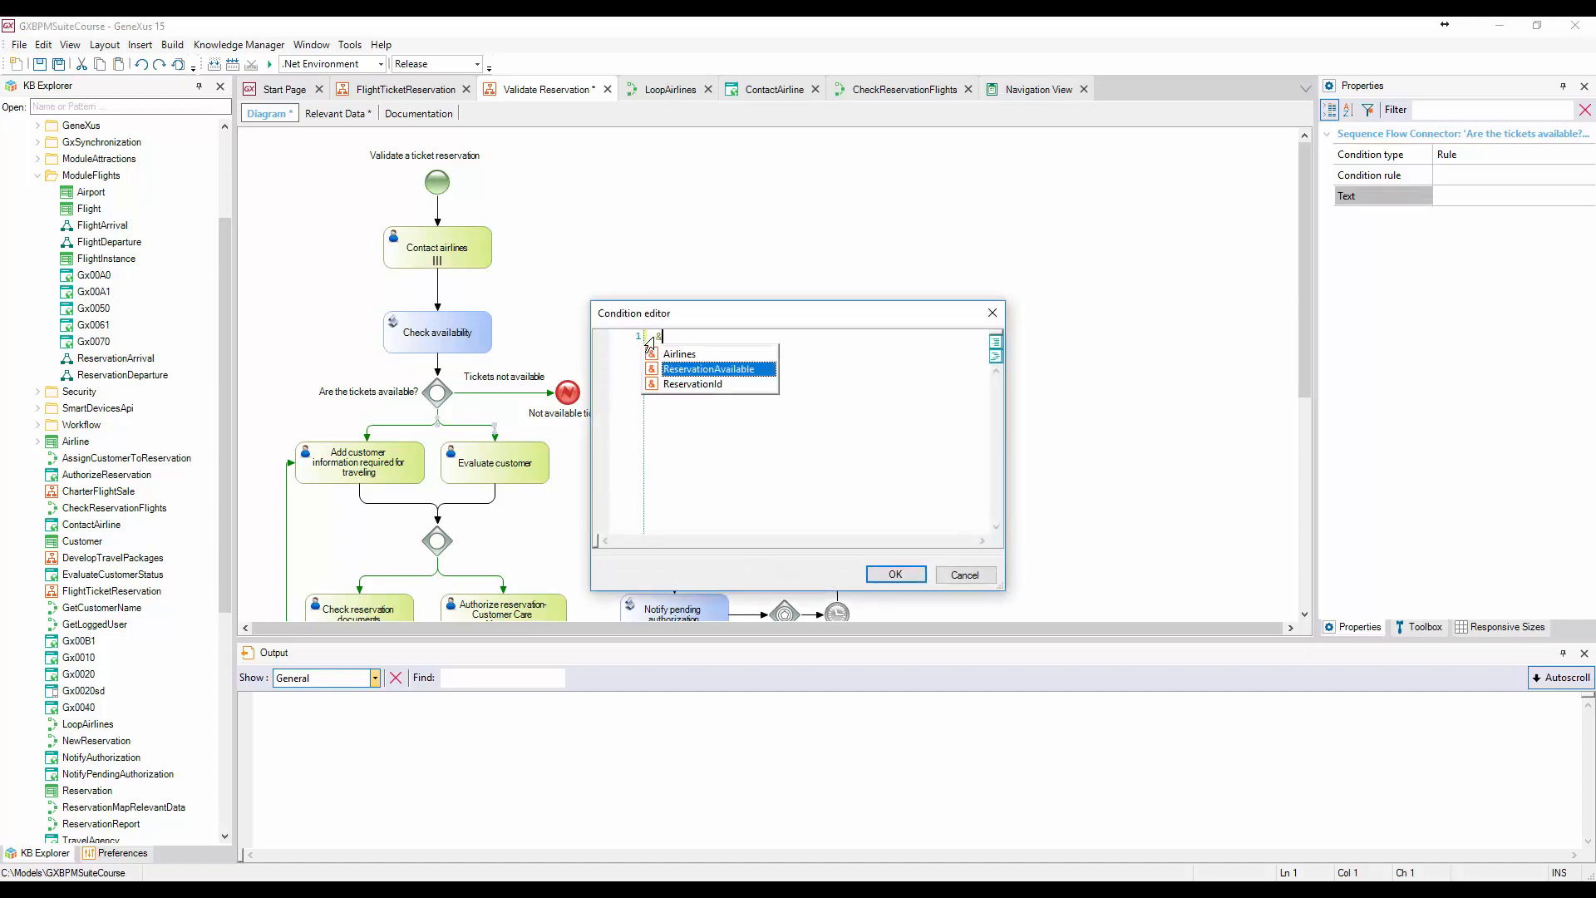
key("Return")
type("= True")
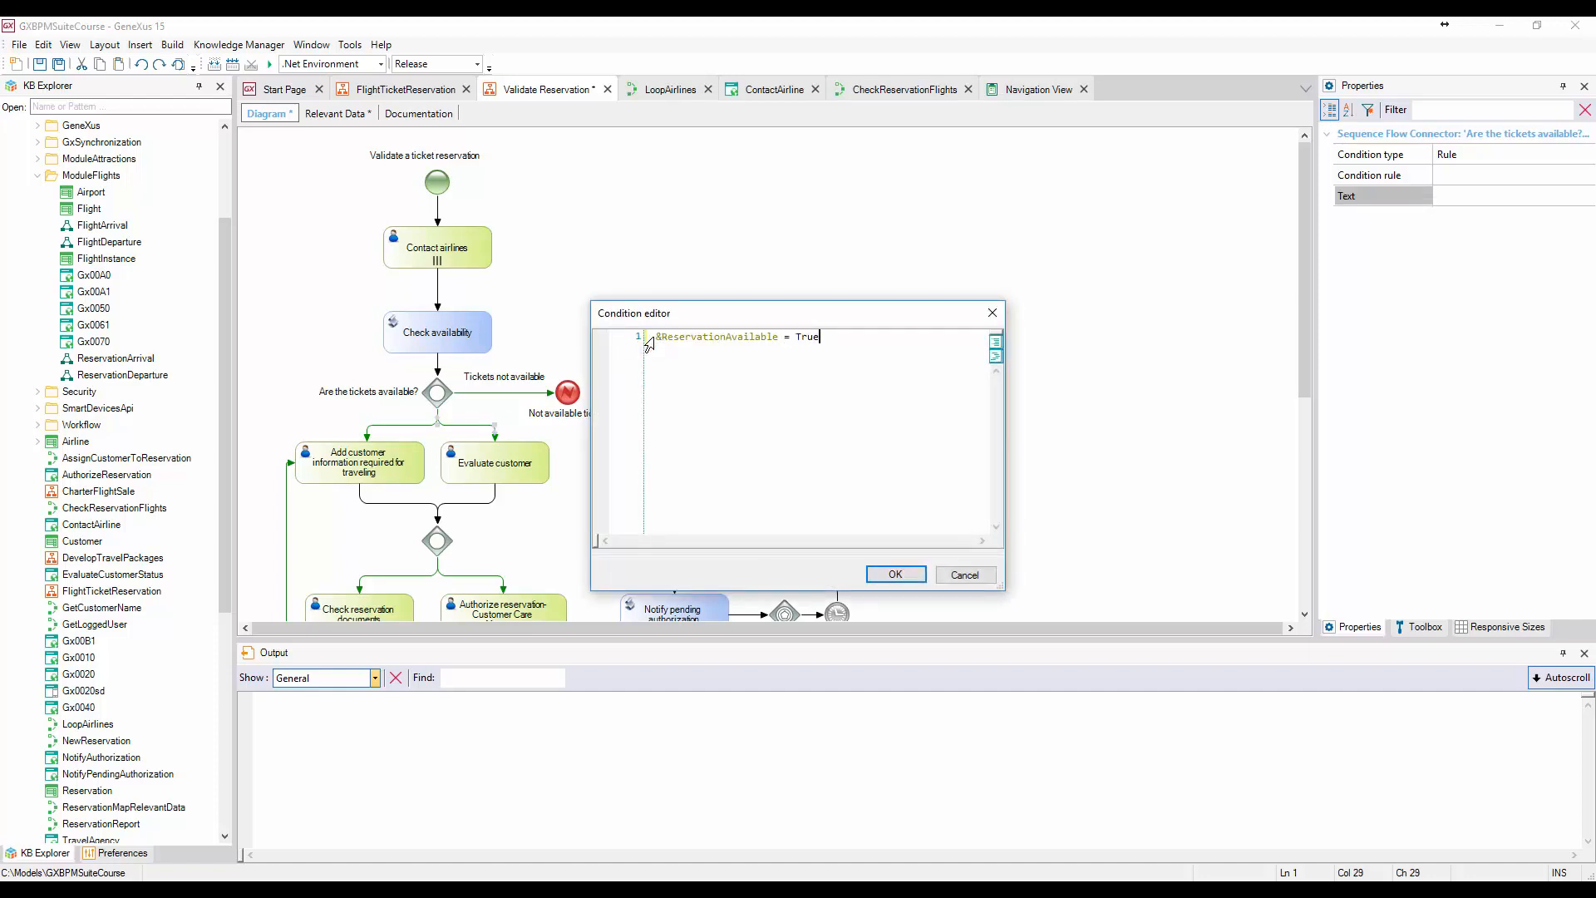
left_click(895, 575)
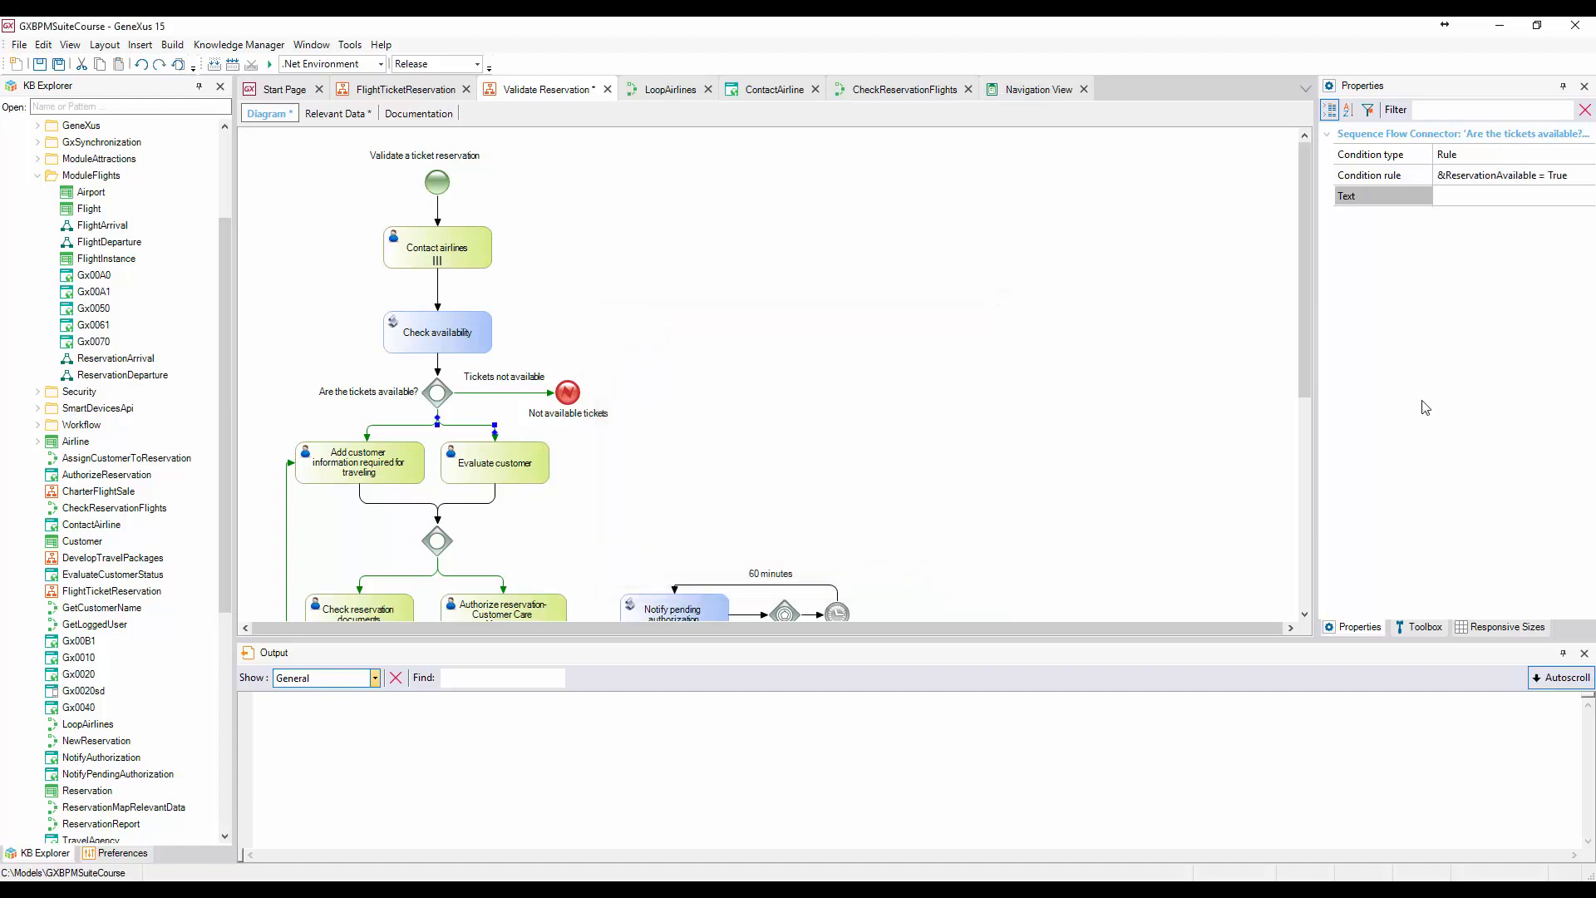
Give the Evaluate customer connector the text "Tickets available" and move its label just above that branch
left_click(1455, 193)
type("Ticket")
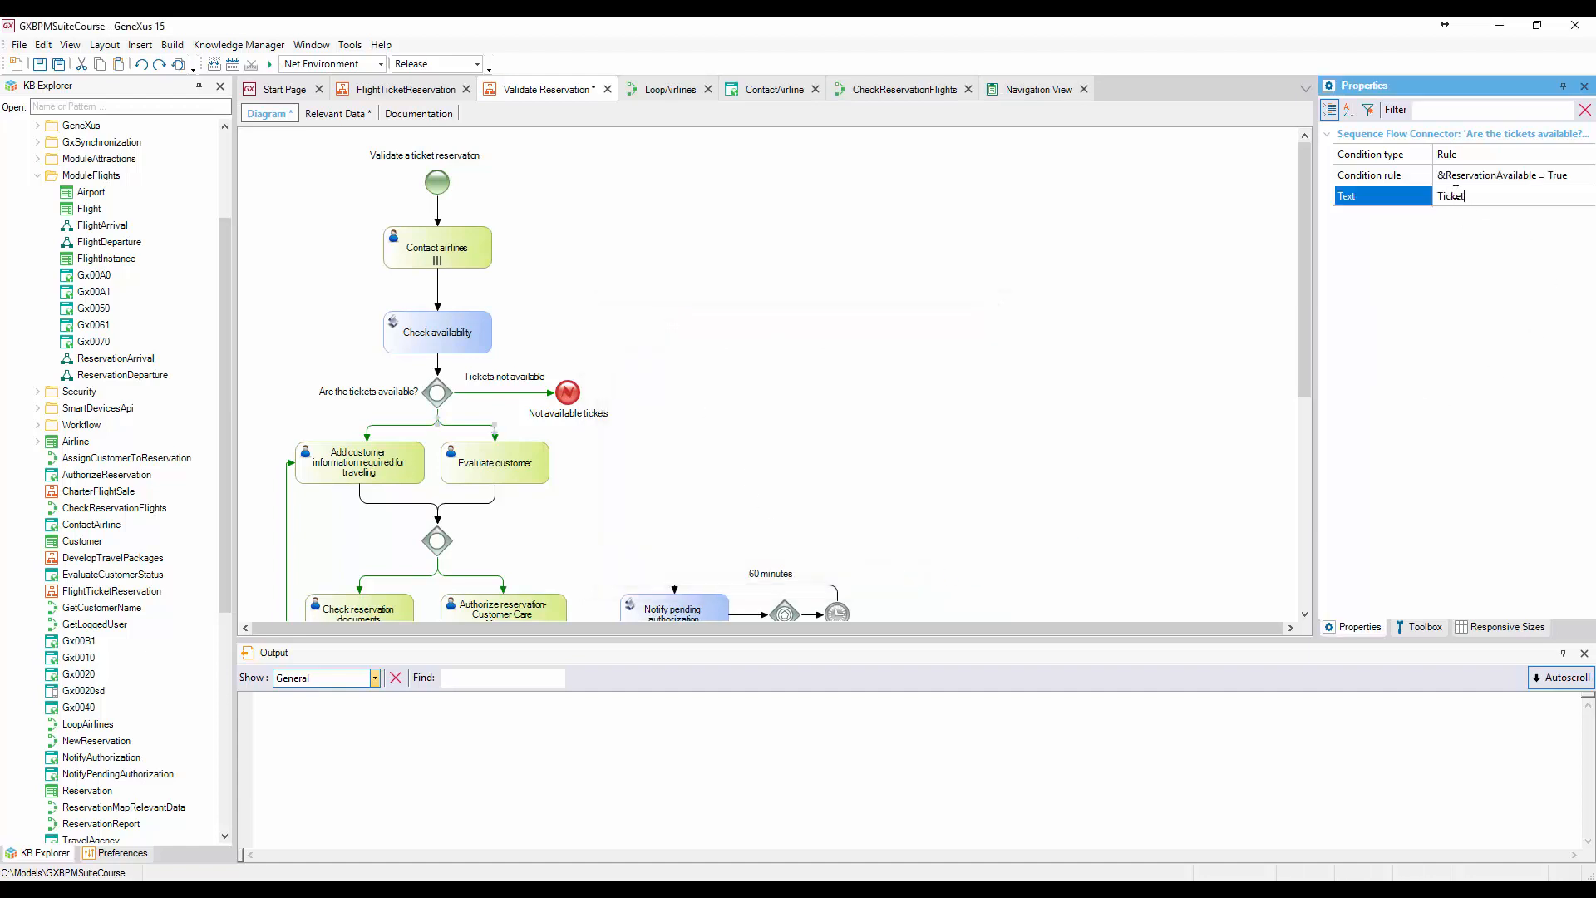
type("s available")
left_click(913, 330)
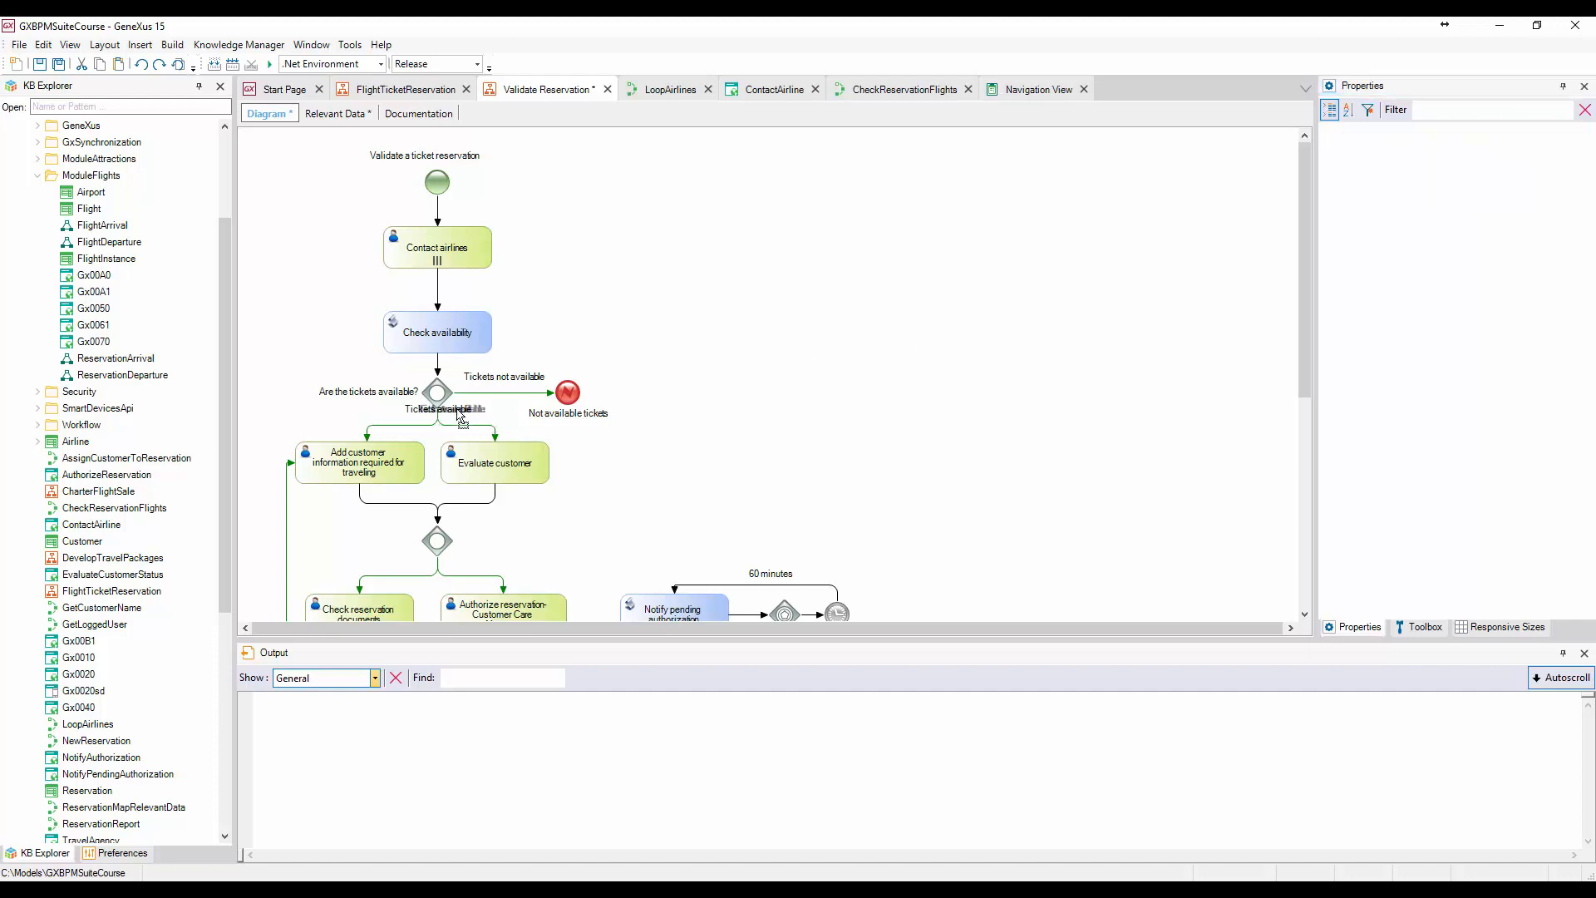
left_click_drag(458, 412, 484, 419)
Set the condition of the connector to the Add customer information required for traveling task to &ReservationAvailable = True
double_click(400, 426)
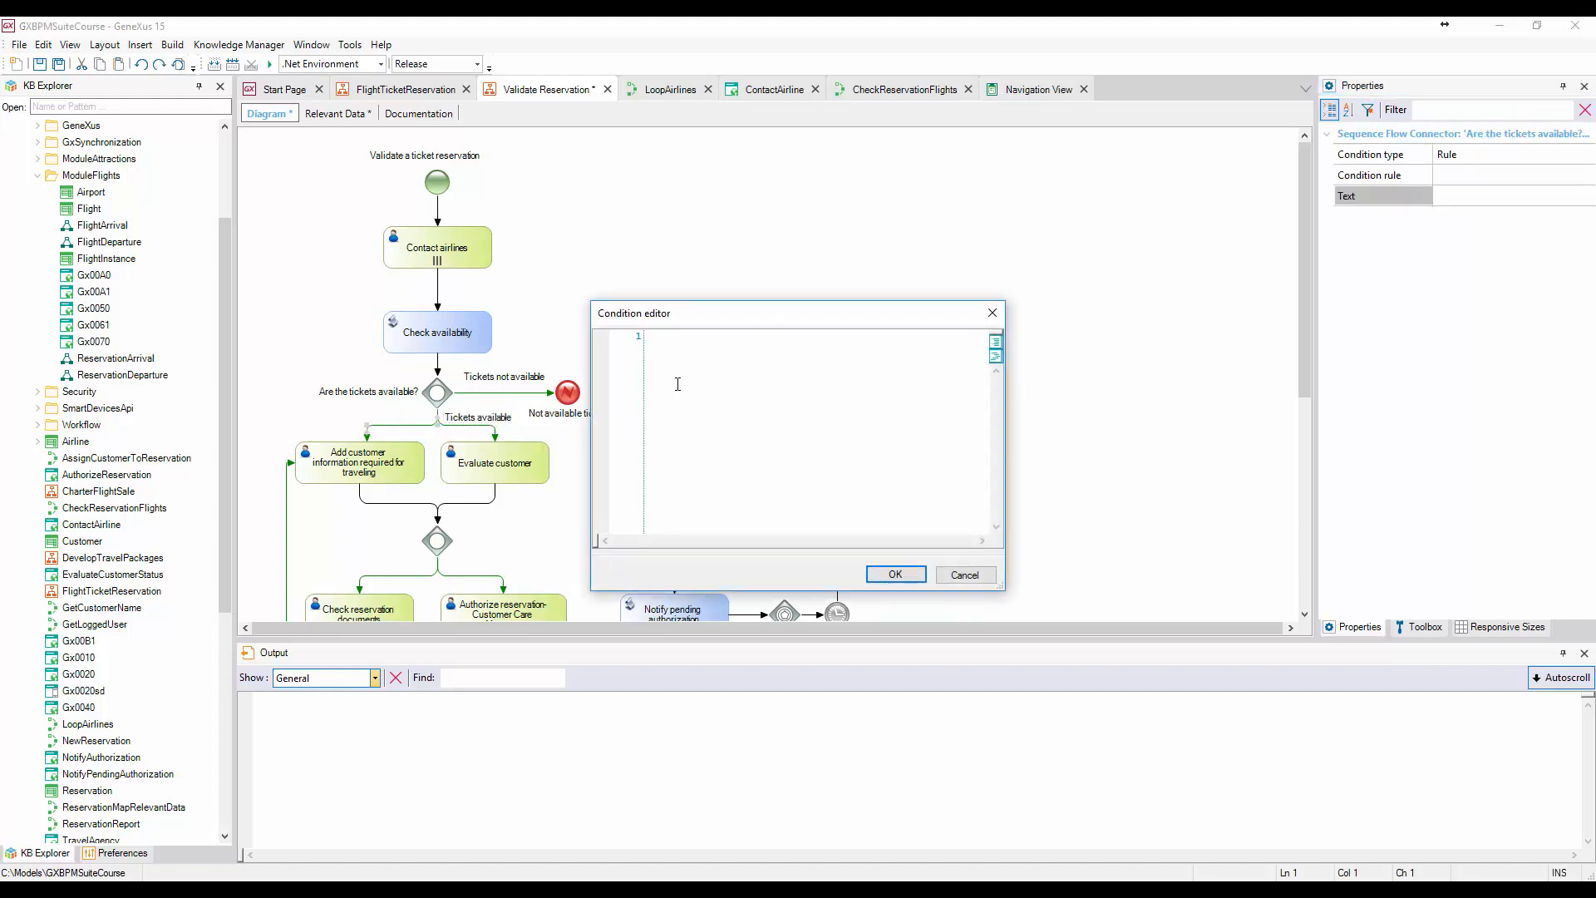
type("&")
key("Down")
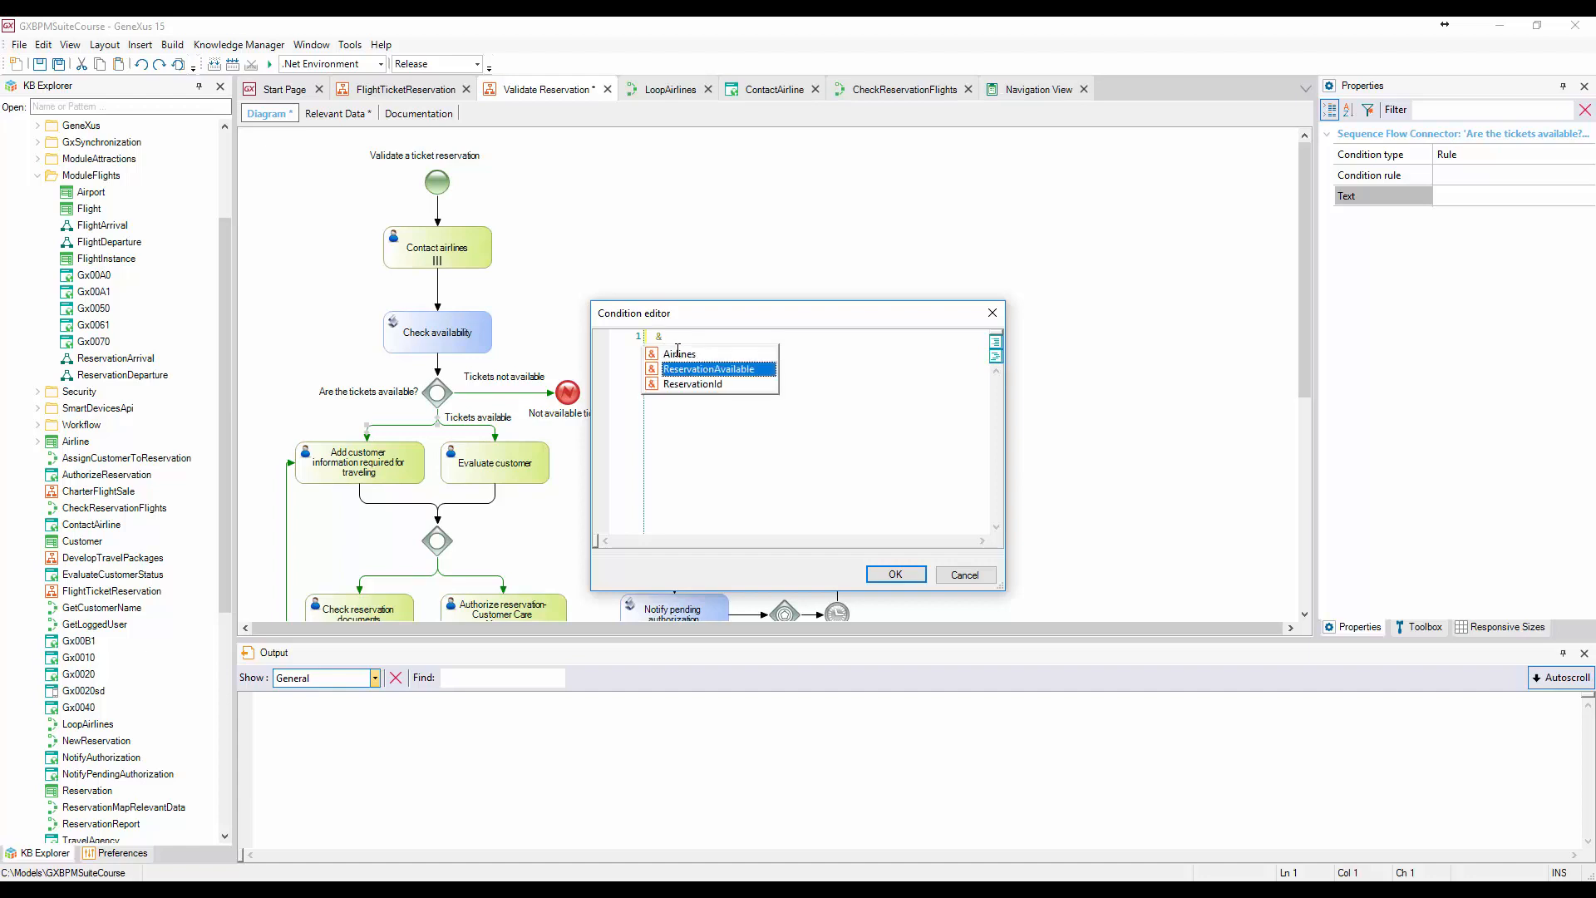
key("Return")
type("= True")
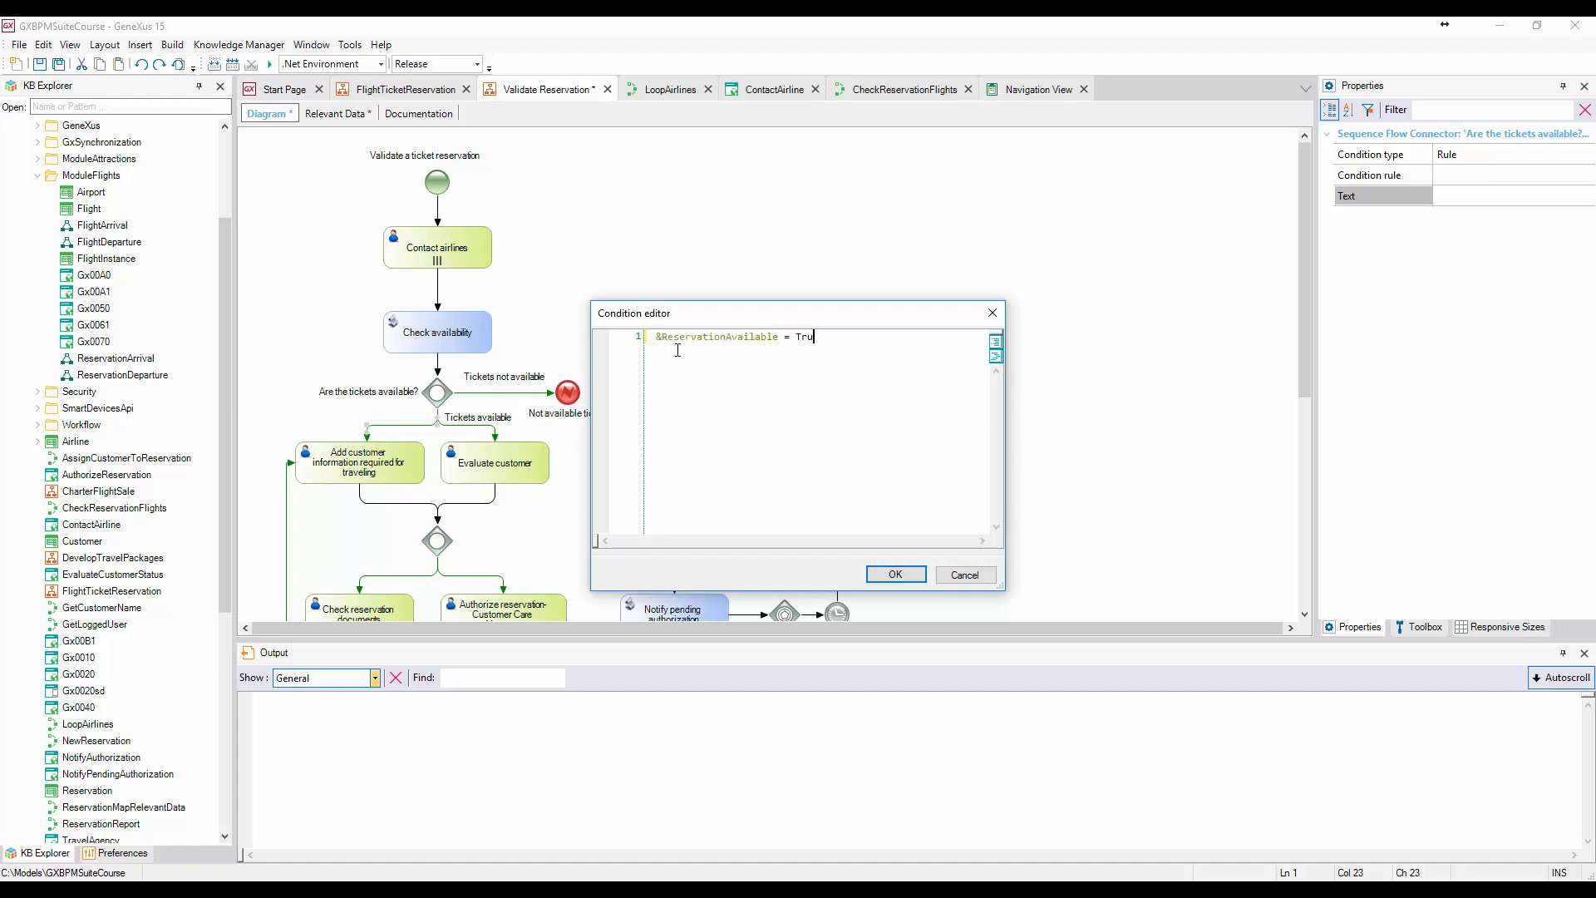
left_click(896, 574)
Give the Add customer information connector the text "Tickets available" and move its label above that branch, clear of the other label
left_click(1454, 196)
type("Ticket")
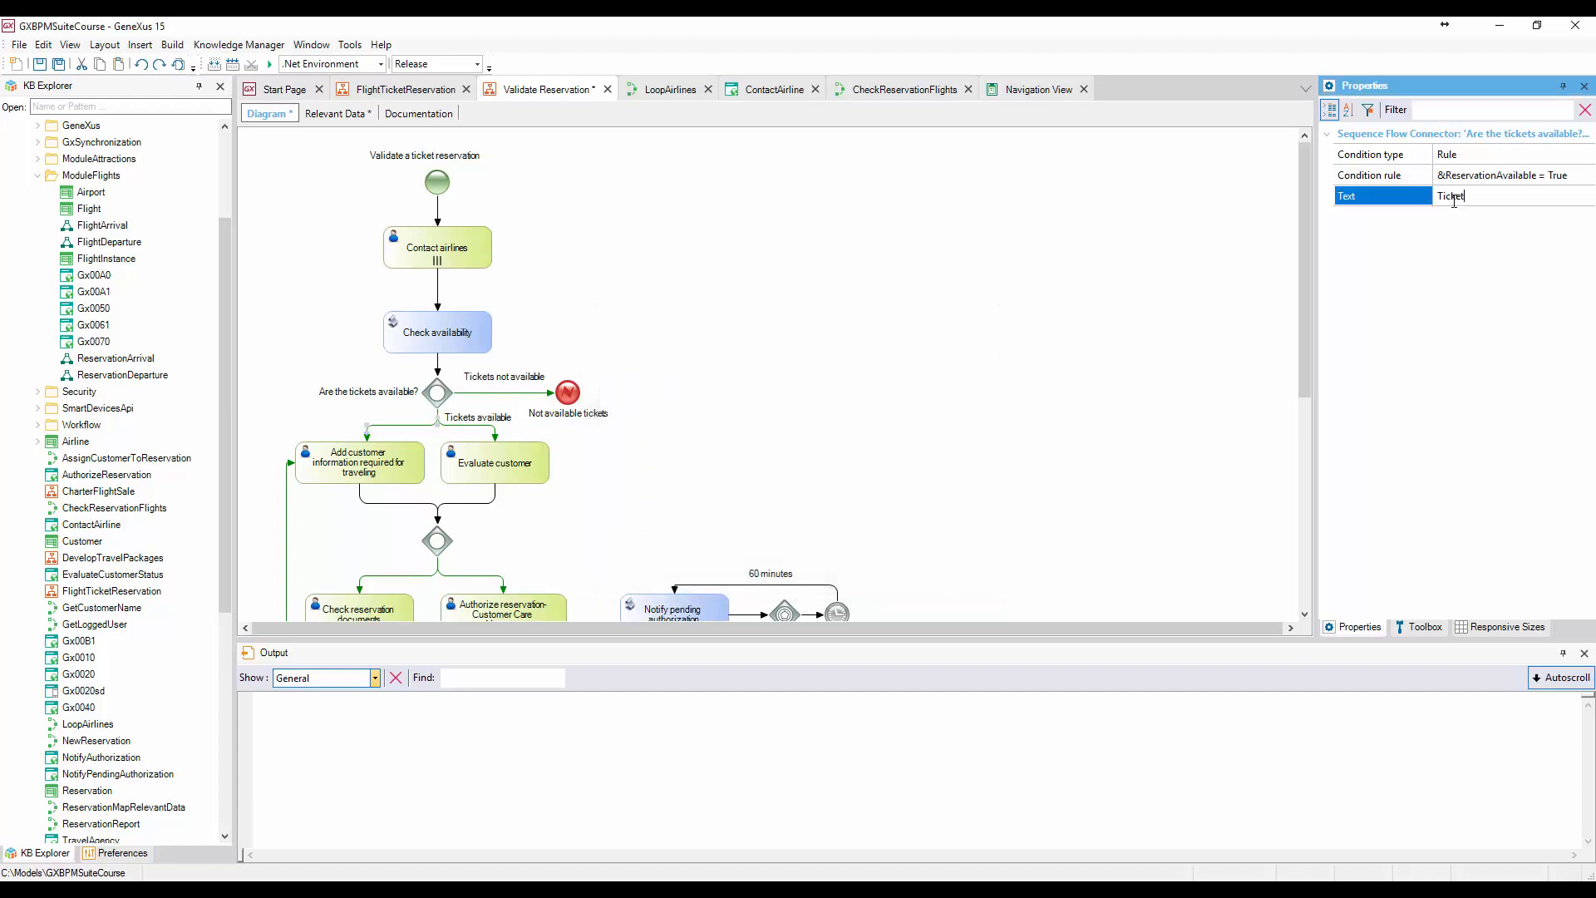
type("s available")
key("Return")
left_click_drag(426, 414, 385, 424)
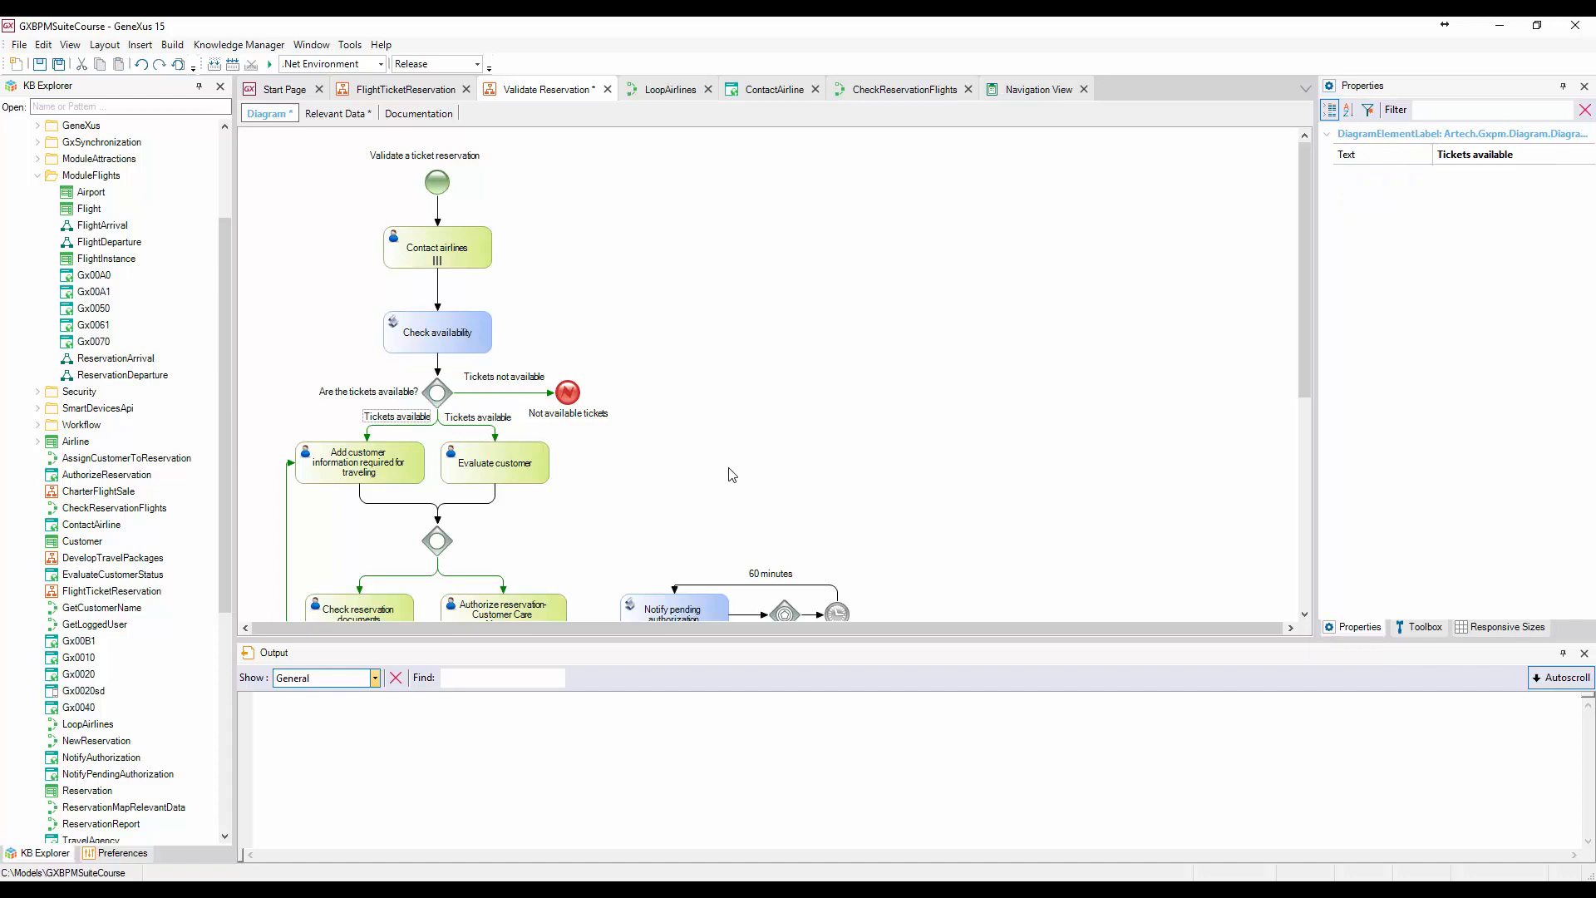
left_click(731, 474)
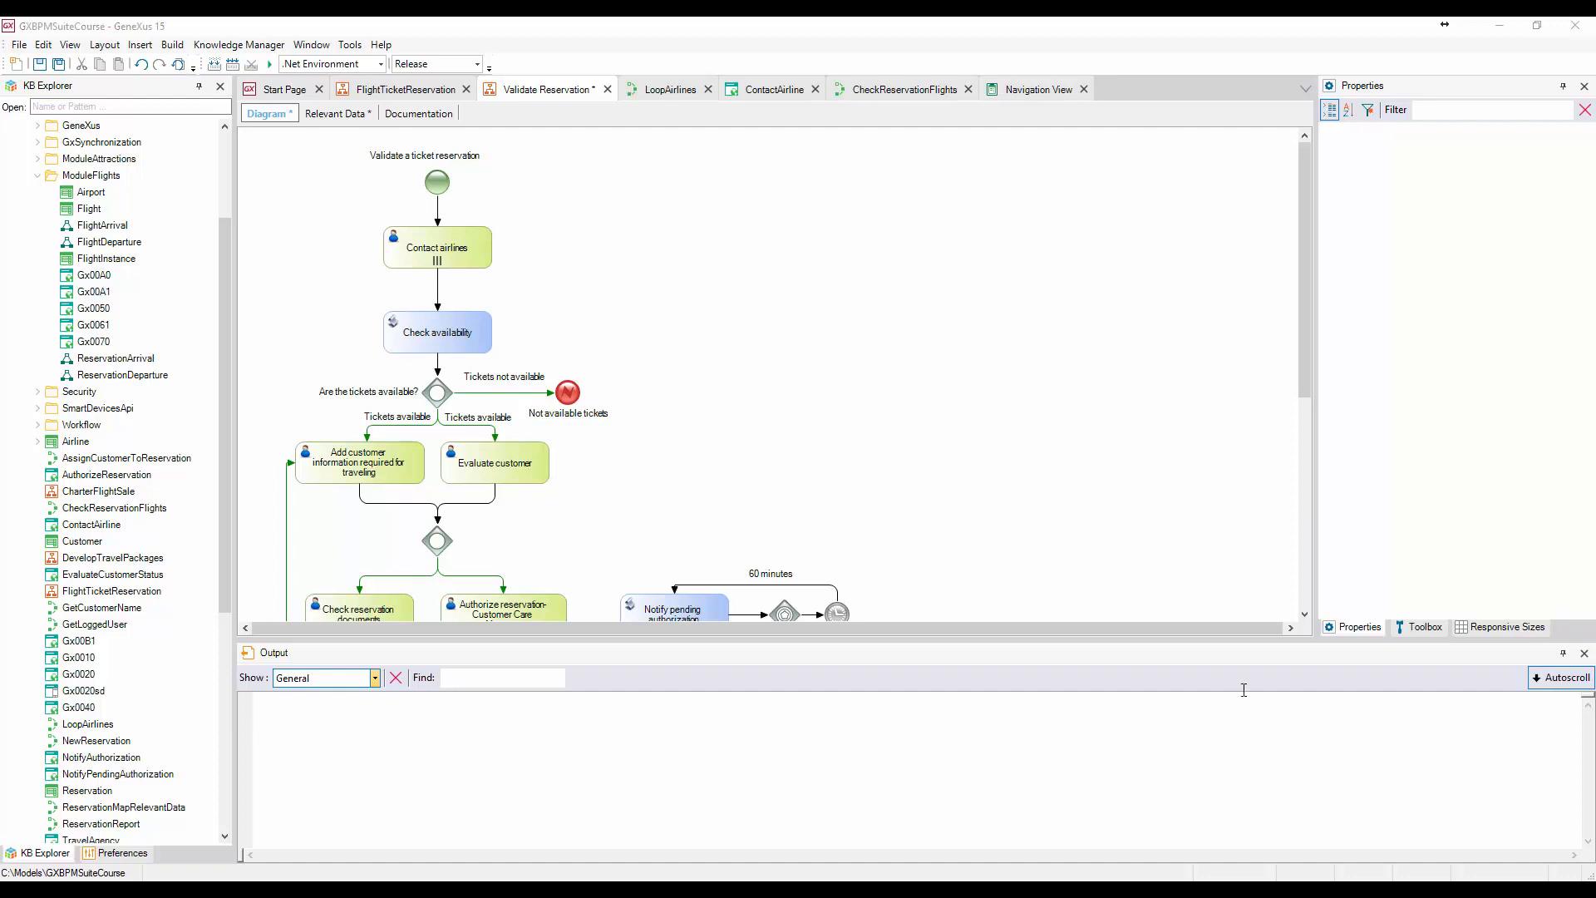
Examine the Validate Reservation subprocess and its error events in the FlightTicketReservation diagram, and return to the Validate Reservation diagram
left_click(416, 90)
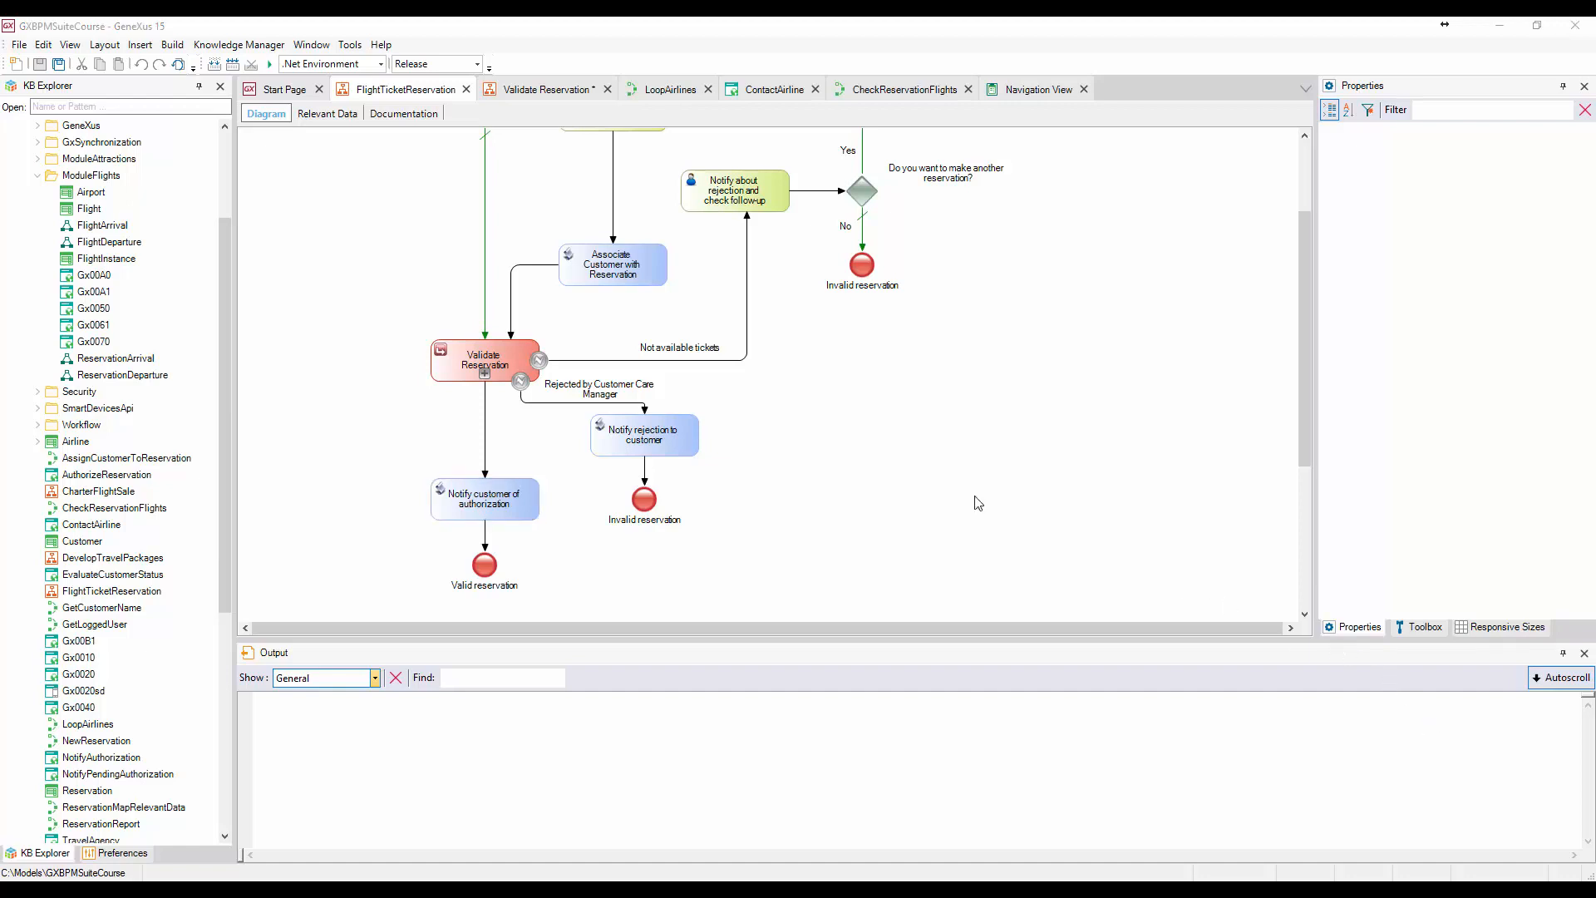
left_click(530, 90)
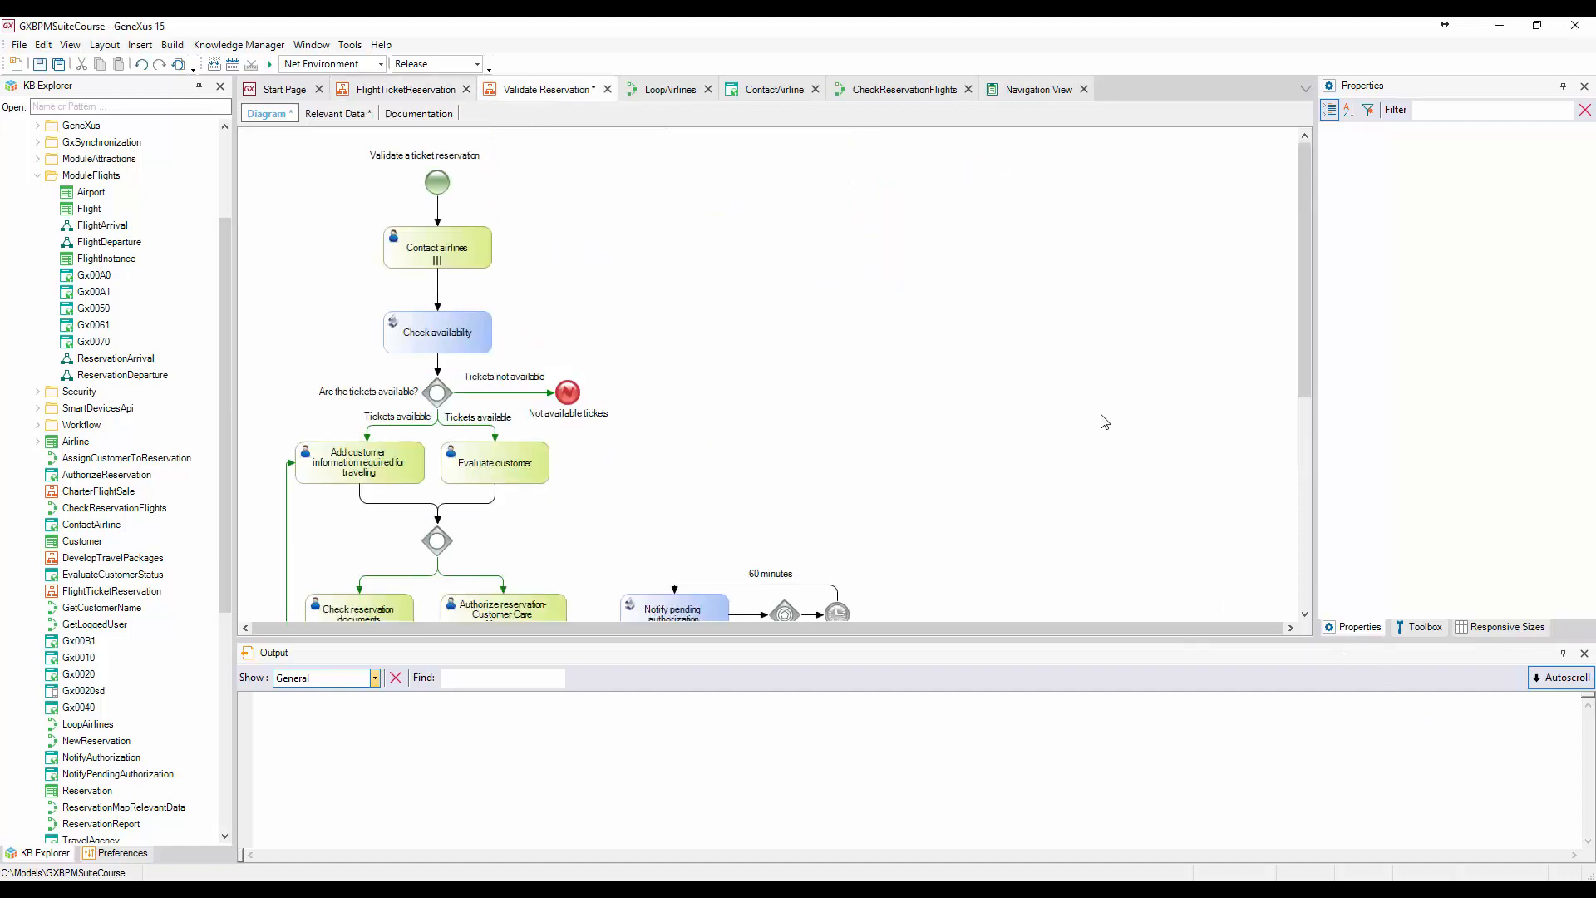